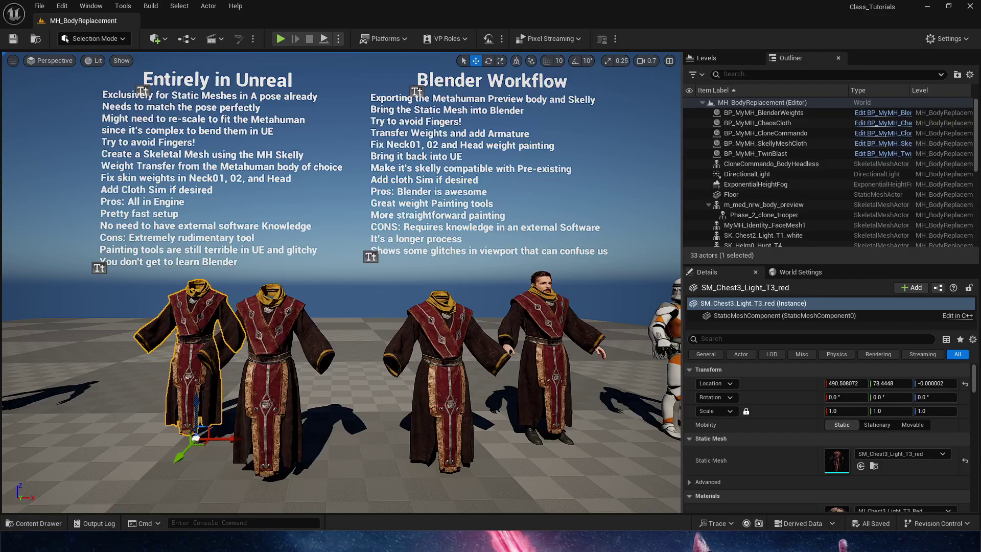
{"action": "right_click_drag", "start_coordinate": [289, 217], "coordinate": [289, 158]}
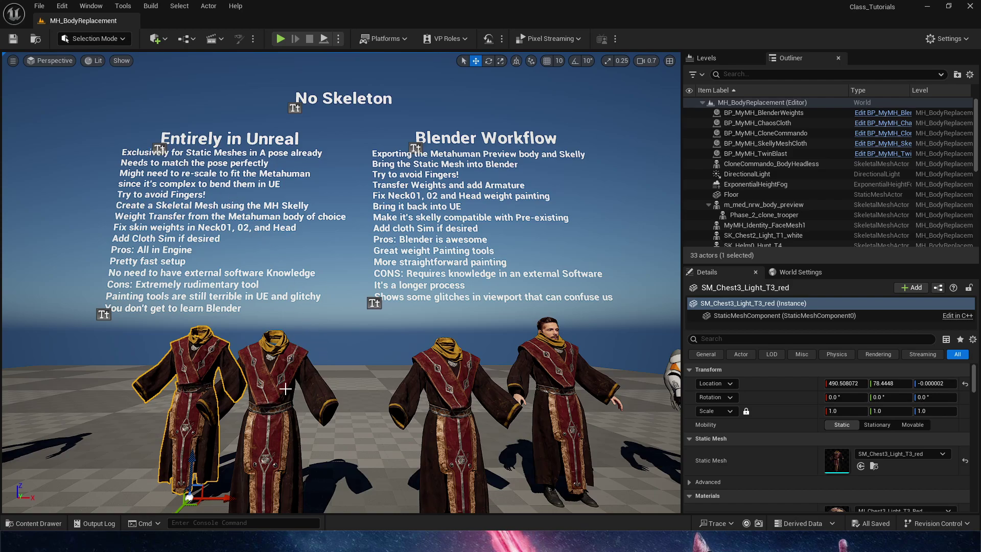
{"action": "key", "text": "f"}
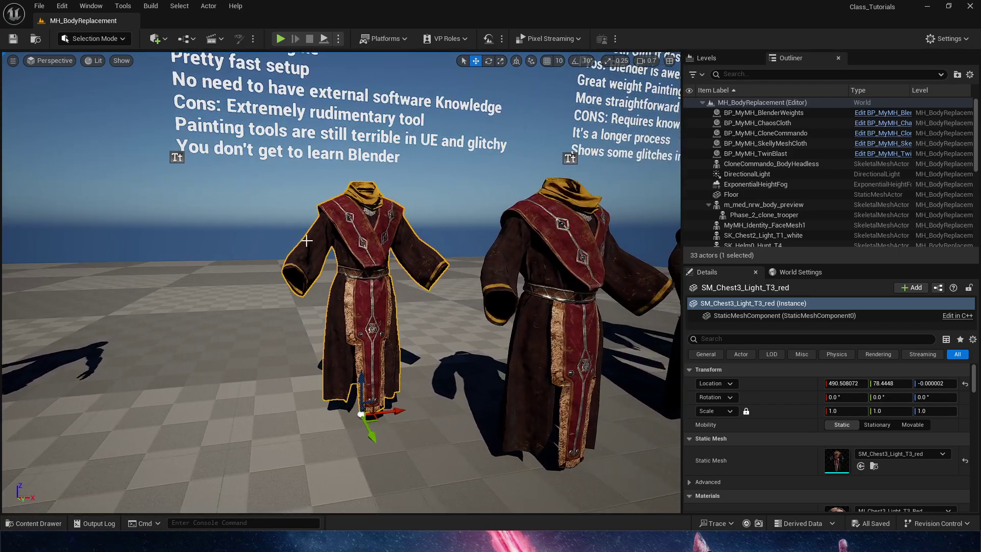
{"action": "middle_click_drag", "start_coordinate": [577, 322], "coordinate": [670, 322]}
{"action": "key", "text": "f"}
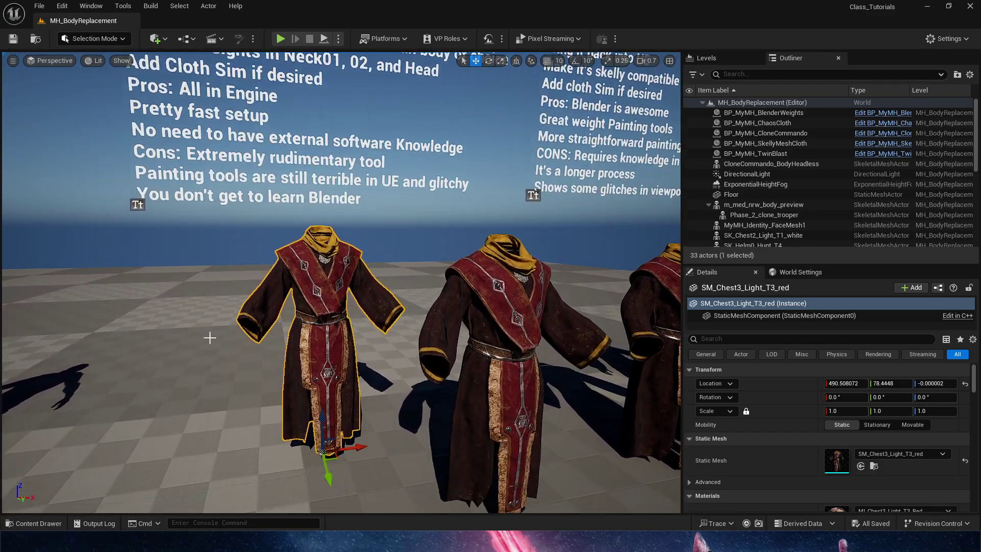
{"action": "right_click_drag", "start_coordinate": [212, 330], "coordinate": [236, 218]}
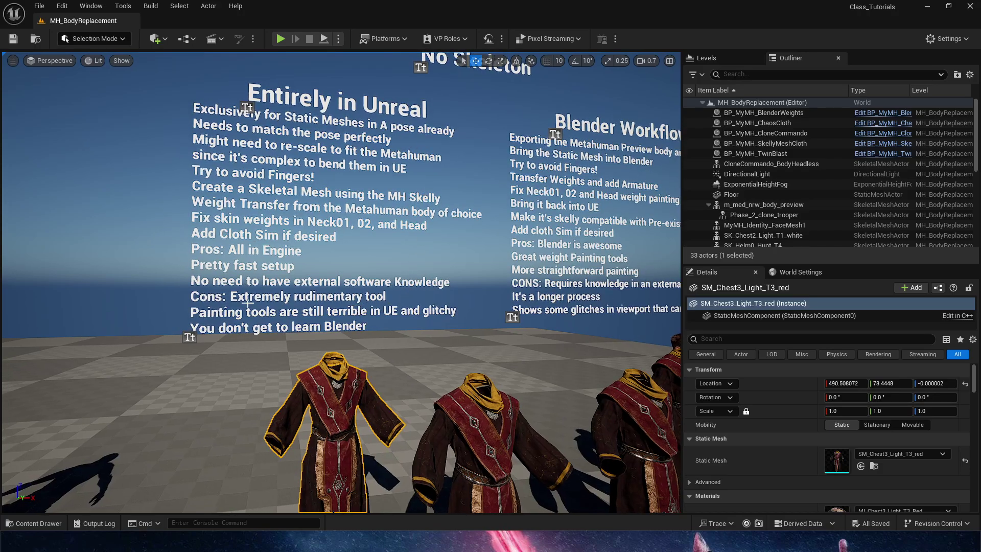
{"action": "right_click_drag", "start_coordinate": [236, 219], "coordinate": [241, 271]}
Step: Search the Content folder for "preview" and place the m_med_nrw_body_preview skeletal mesh in the level at location 0, 0, 0
{"action": "key", "text": "ctrl+space"}
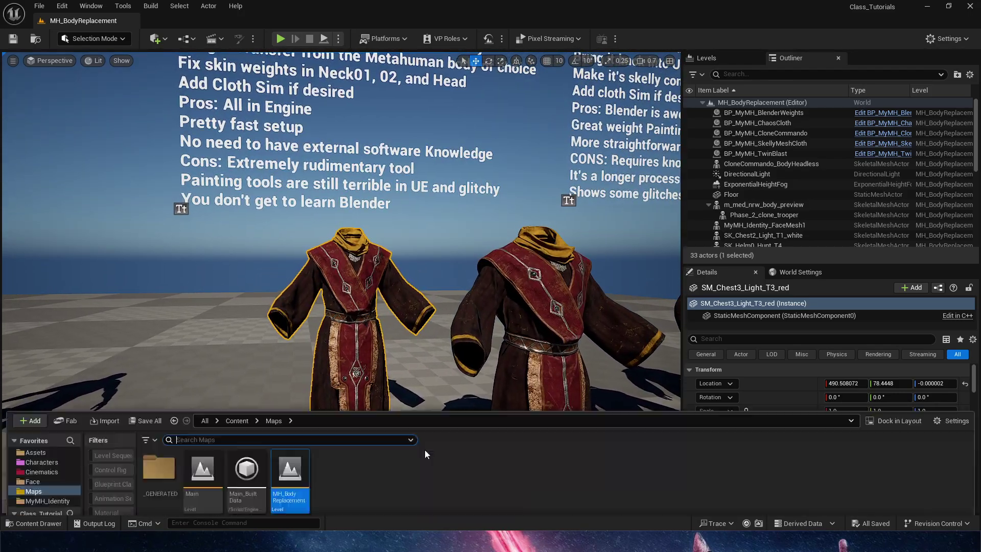
{"action": "left_click", "coordinate": [237, 327]}
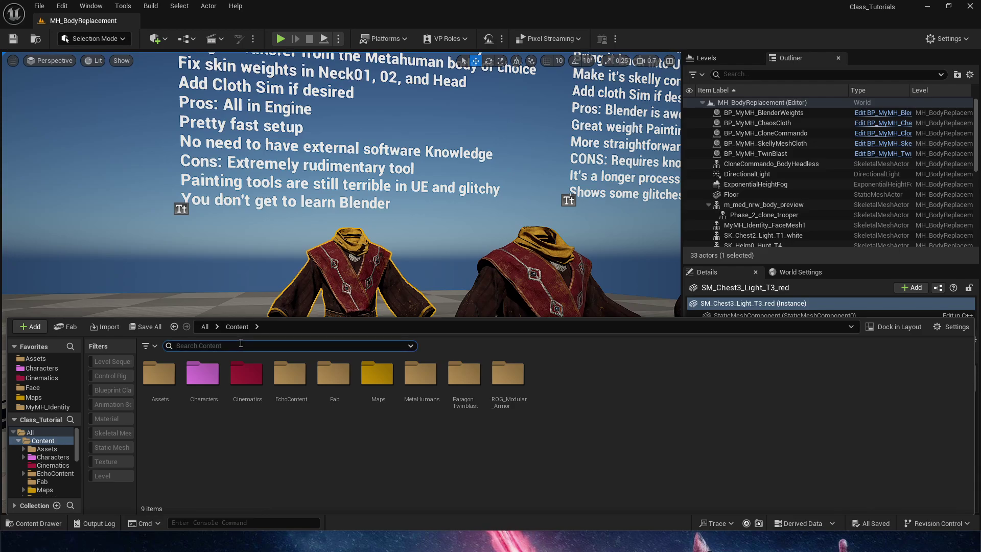
{"action": "type", "text": "ew"}
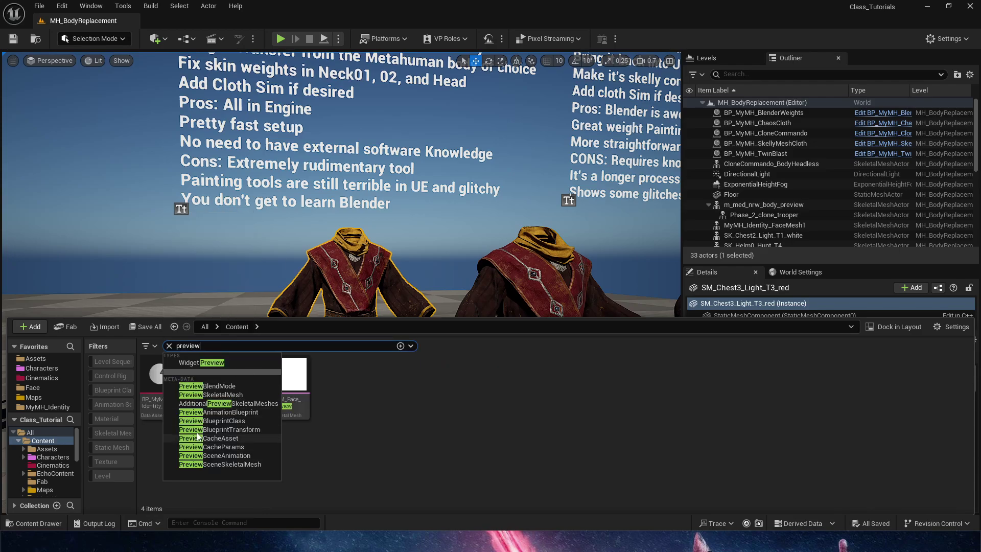
{"action": "left_click", "coordinate": [300, 432]}
{"action": "left_click_drag", "start_coordinate": [225, 386], "coordinate": [237, 364]}
{"action": "left_click", "coordinate": [973, 397]}
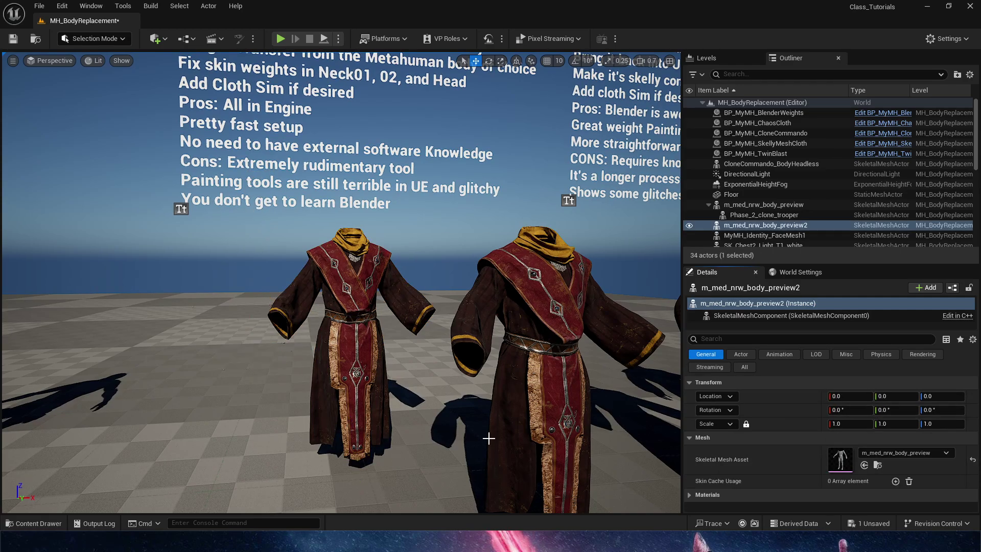
Step: Select the SM_Chest3_Light_T3_red robe actor and set its mobility to Movable
{"action": "left_click", "coordinate": [358, 389]}
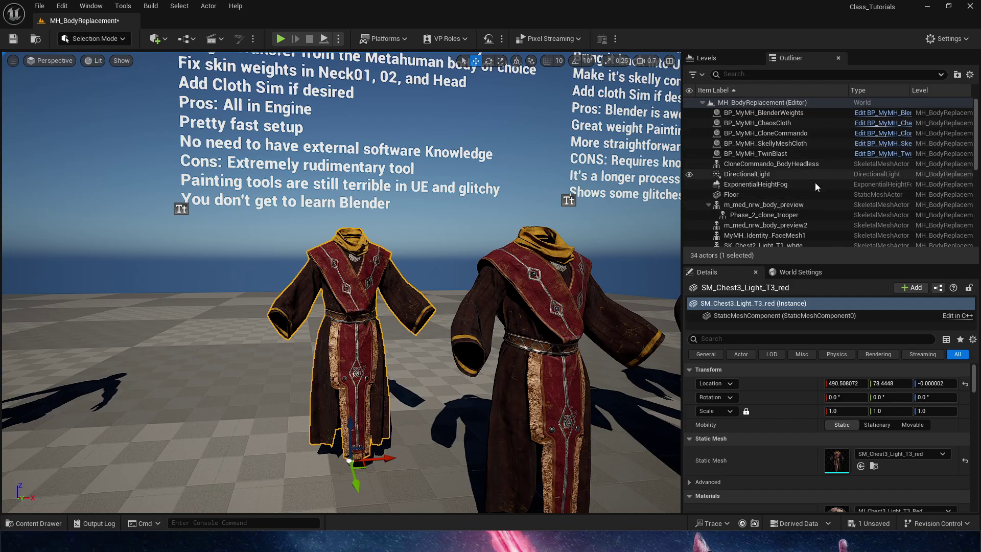
{"action": "scroll", "coordinate": [795, 215], "scroll_direction": "down", "scroll_amount": 5}
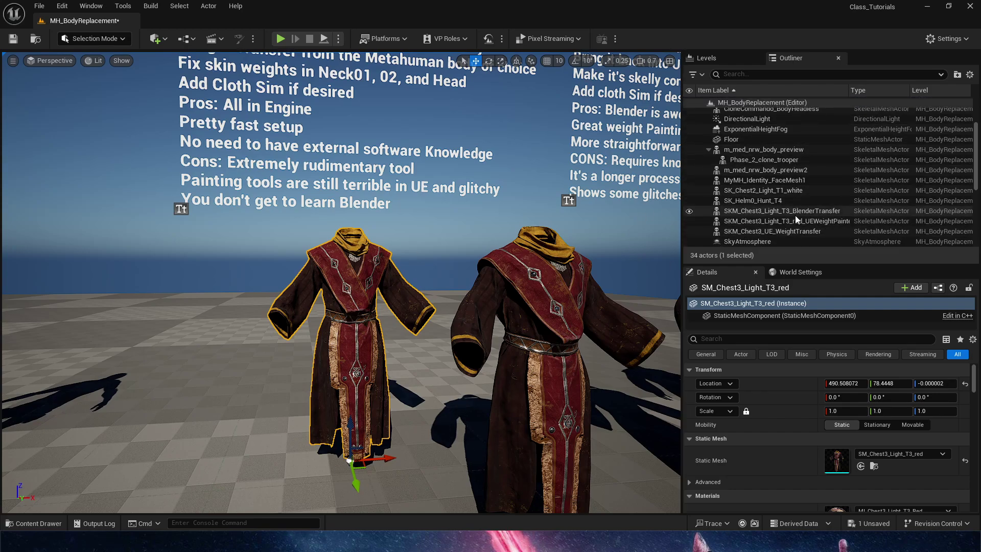
{"action": "scroll", "coordinate": [780, 204], "scroll_direction": "up", "scroll_amount": 2}
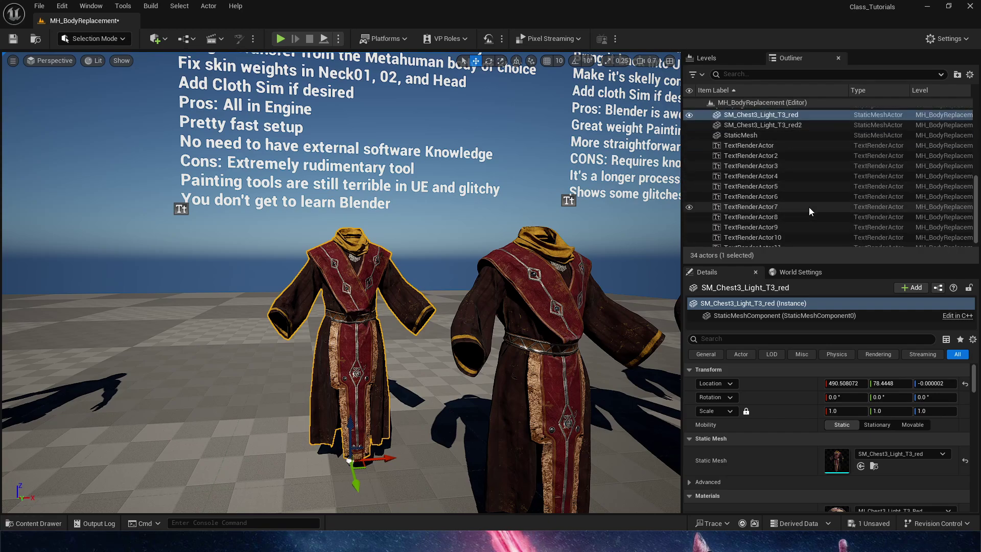
{"action": "scroll", "coordinate": [809, 206], "scroll_direction": "up", "scroll_amount": 2}
{"action": "left_click_drag", "start_coordinate": [782, 223], "coordinate": [792, 132]}
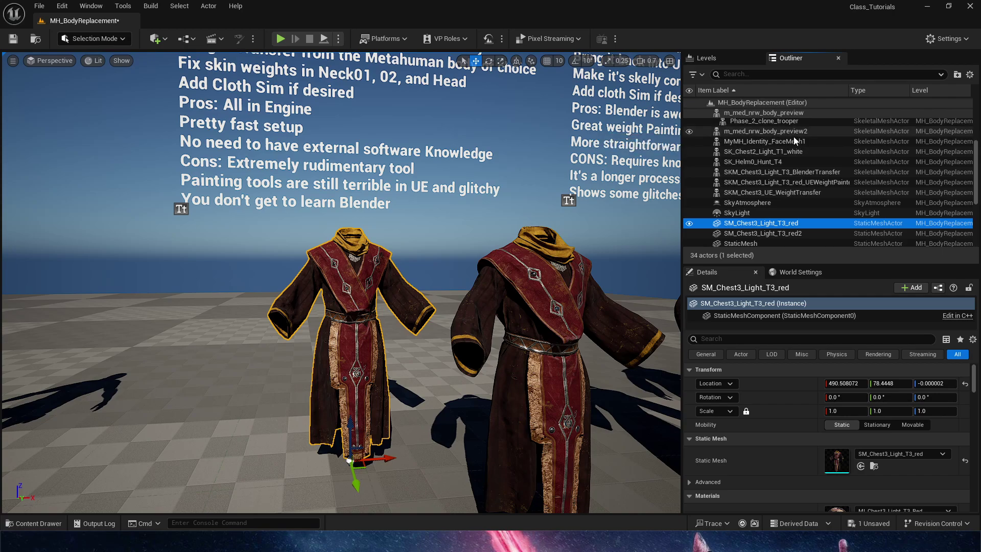
{"action": "left_click", "coordinate": [912, 425]}
Step: Attach the SM_Chest3_Light_T3_red robe to m_med_nrw_body_preview2 and reset its relative location to 0, 0, 0
{"action": "left_click_drag", "start_coordinate": [767, 225], "coordinate": [778, 130]}
{"action": "left_click", "coordinate": [812, 159]}
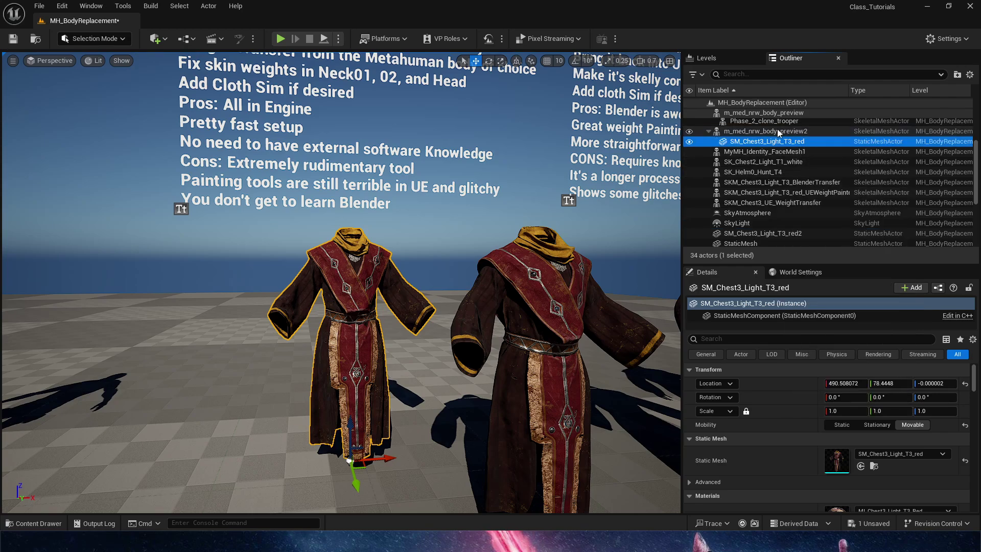
{"action": "left_click", "coordinate": [965, 383]}
Step: Examine how the robe fits over the preview body around the neck, arms and torso
{"action": "key", "text": "f"}
{"action": "right_click_drag", "start_coordinate": [442, 363], "coordinate": [283, 389]}
{"action": "scroll", "coordinate": [342, 282], "scroll_direction": "down", "scroll_amount": 1}
{"action": "key", "text": "s"}
{"action": "scroll", "coordinate": [342, 282], "scroll_direction": "down", "scroll_amount": 1}
{"action": "right_click_drag", "start_coordinate": [491, 341], "coordinate": [491, 342]}
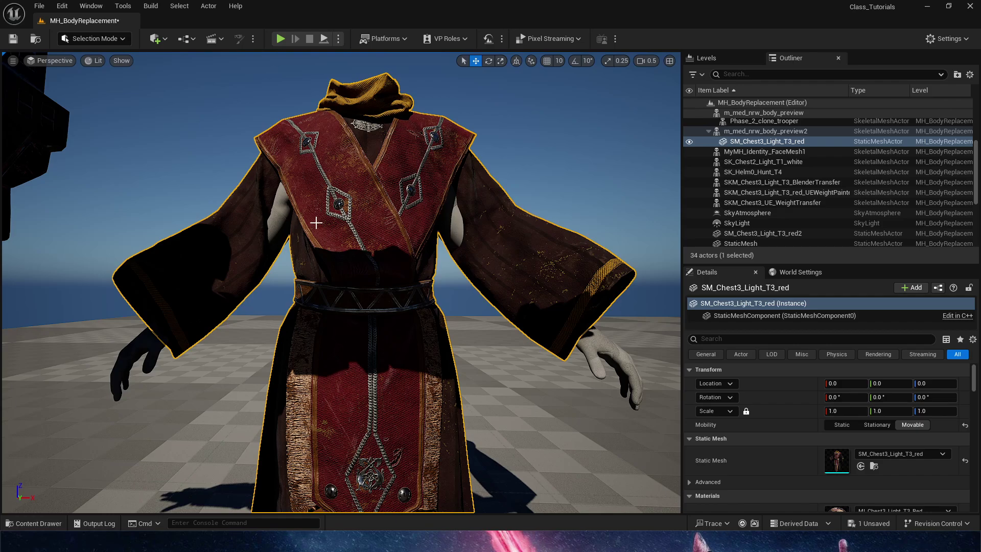
{"action": "key", "text": "q"}
{"action": "right_click_drag", "start_coordinate": [309, 284], "coordinate": [301, 284]}
{"action": "right_click_drag", "start_coordinate": [462, 56], "coordinate": [461, 56]}
{"action": "right_click_drag", "start_coordinate": [332, 252], "coordinate": [333, 252]}
{"action": "right_click_drag", "start_coordinate": [448, 195], "coordinate": [448, 195]}
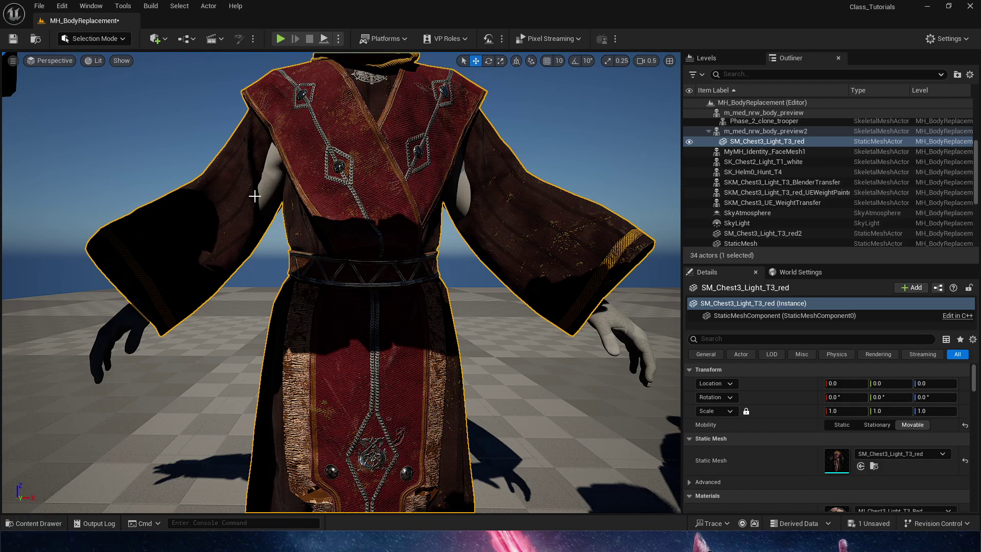
Step: Lower the robe about 7.4 units along Z and check its fit at the arms, hands and feet
{"action": "right_click_drag", "start_coordinate": [442, 370], "coordinate": [442, 370]}
{"action": "left_click_drag", "start_coordinate": [356, 447], "coordinate": [356, 473]}
{"action": "right_click_drag", "start_coordinate": [431, 286], "coordinate": [431, 286]}
{"action": "right_click_drag", "start_coordinate": [581, 336], "coordinate": [581, 336]}
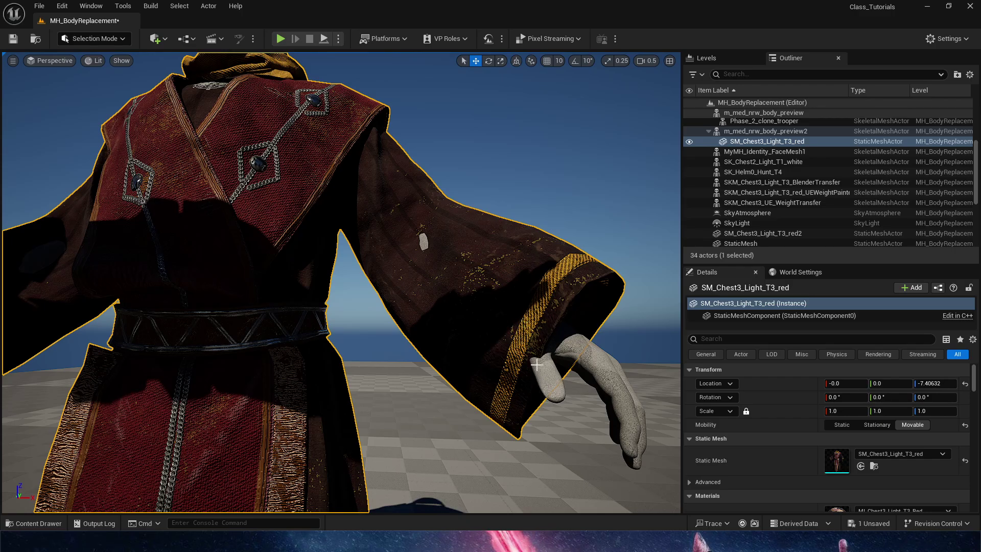
{"action": "right_click_drag", "start_coordinate": [468, 346], "coordinate": [468, 346]}
{"action": "right_click_drag", "start_coordinate": [346, 348], "coordinate": [346, 348]}
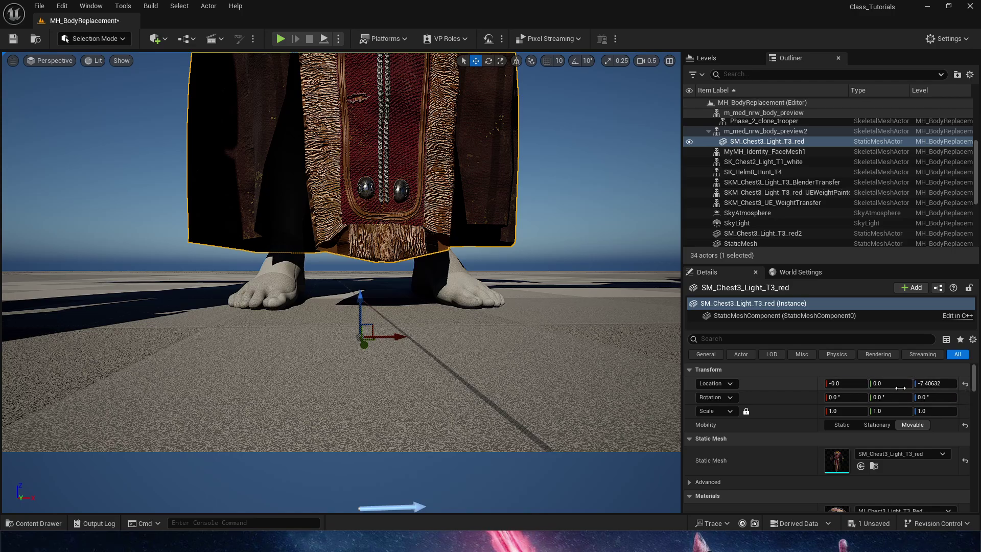
{"action": "right_click_drag", "start_coordinate": [461, 315], "coordinate": [461, 315]}
{"action": "right_click_drag", "start_coordinate": [252, 180], "coordinate": [252, 180]}
{"action": "right_click_drag", "start_coordinate": [451, 351], "coordinate": [451, 350]}
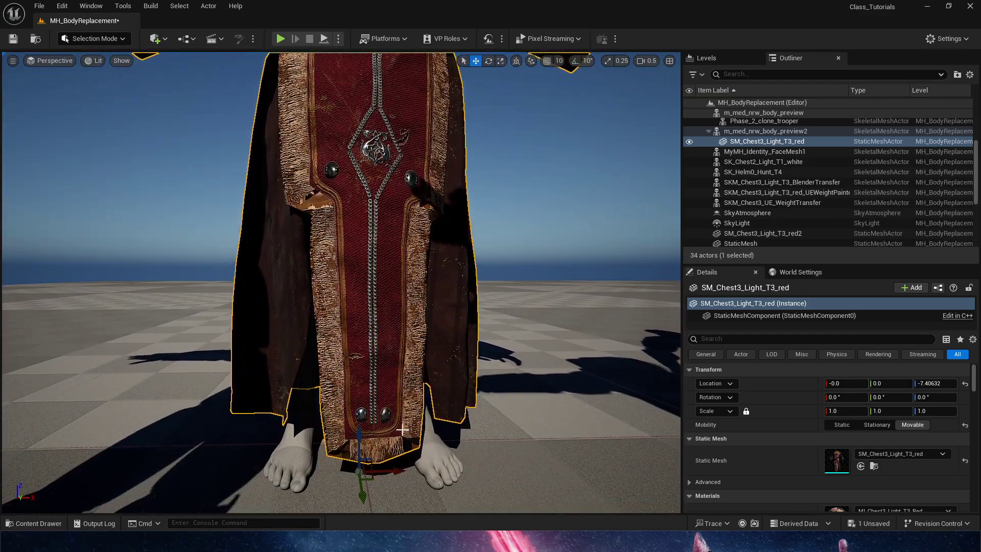
{"action": "right_click_drag", "start_coordinate": [408, 282], "coordinate": [409, 282]}
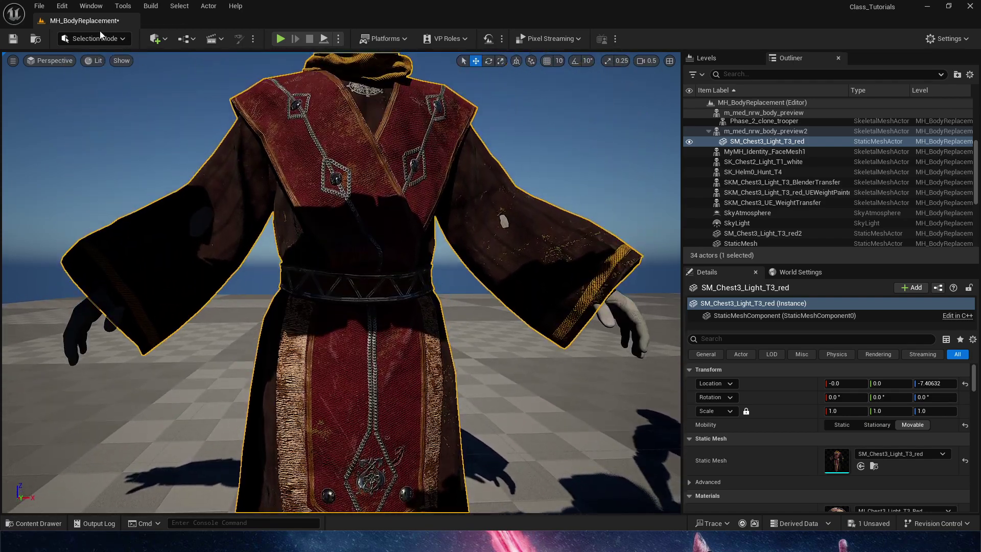
Step: Try moving the robe's pivot to the world origin with Edit Pivot in Modeling Mode, then cancel the edit
{"action": "left_click", "coordinate": [95, 39]}
{"action": "left_click", "coordinate": [95, 99]}
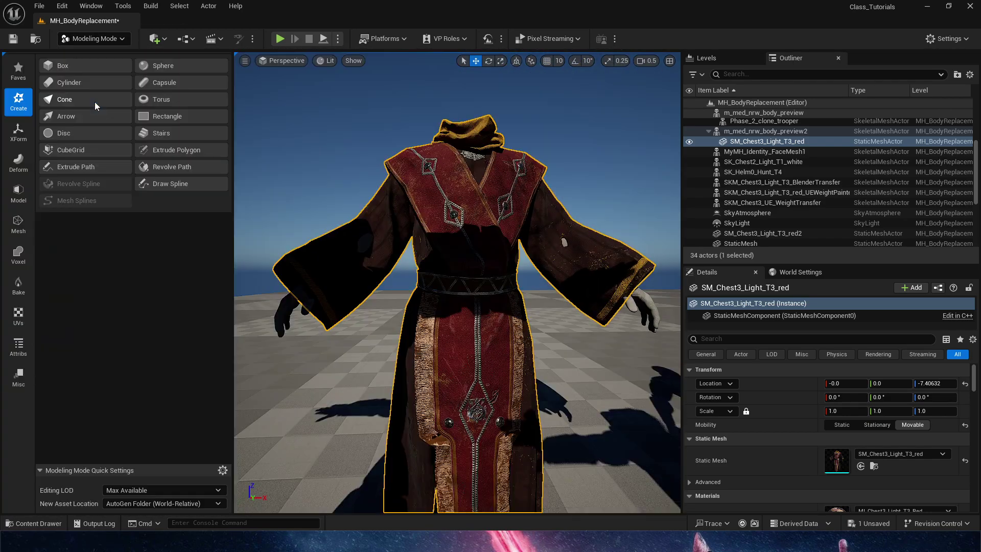
{"action": "left_click", "coordinate": [24, 134]}
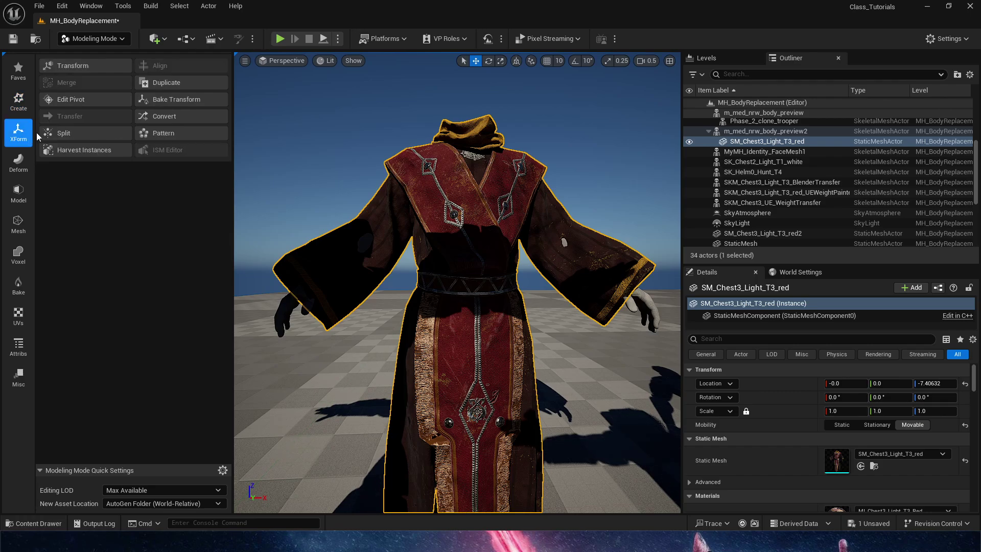
{"action": "left_click", "coordinate": [70, 99]}
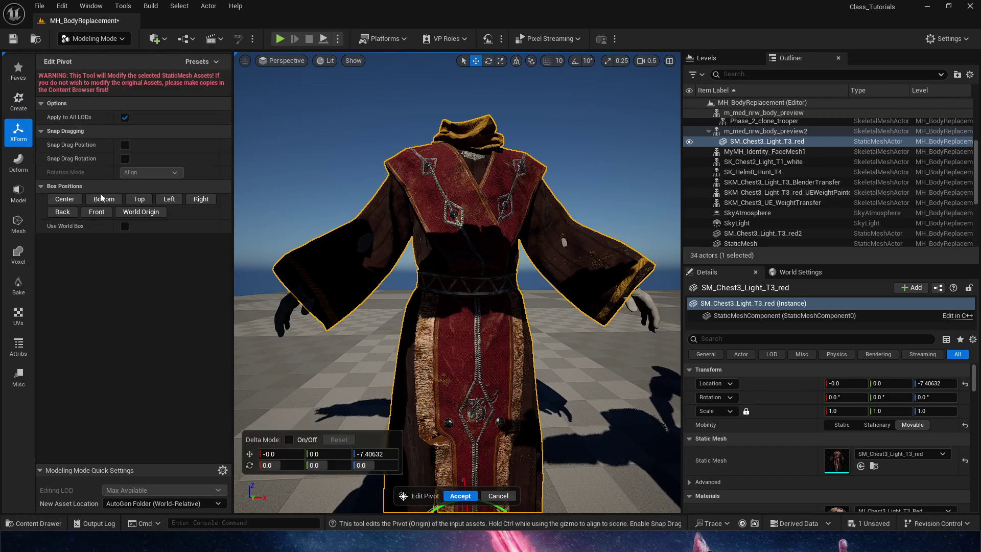
{"action": "middle_click_drag", "start_coordinate": [473, 240], "coordinate": [473, 388]}
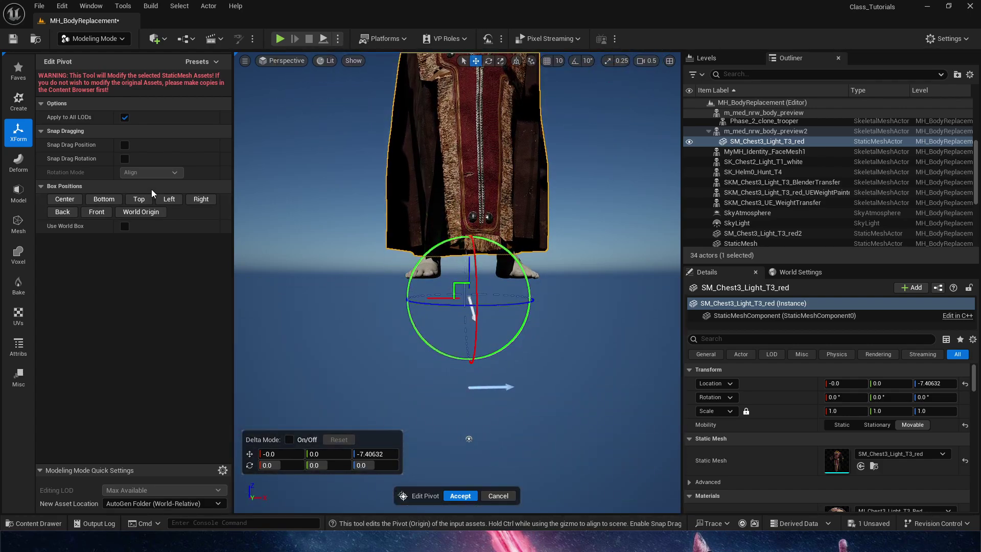
{"action": "left_click", "coordinate": [146, 214]}
{"action": "right_click_drag", "start_coordinate": [480, 377], "coordinate": [507, 360]}
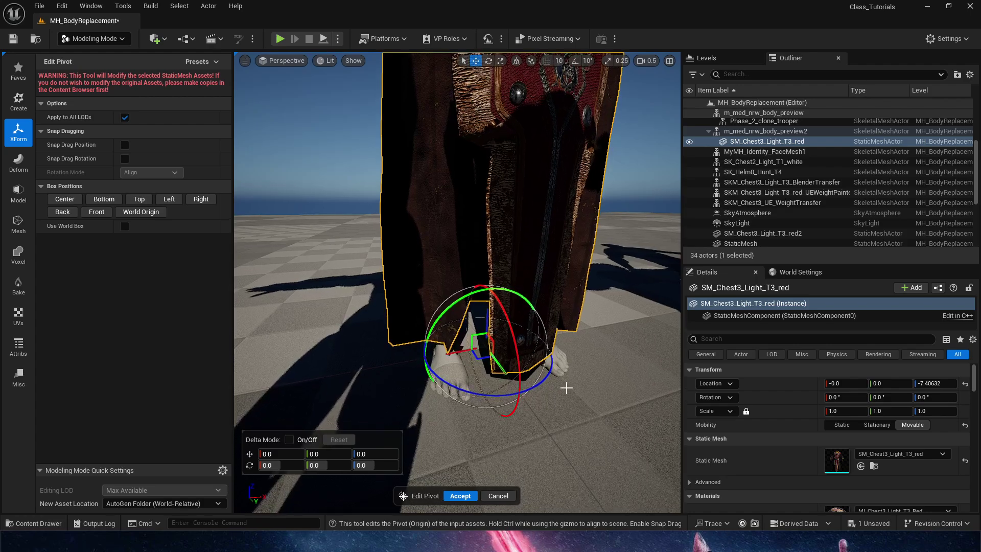
{"action": "middle_click_drag", "start_coordinate": [510, 327], "coordinate": [508, 204]}
{"action": "right_click_drag", "start_coordinate": [508, 204], "coordinate": [388, 227]}
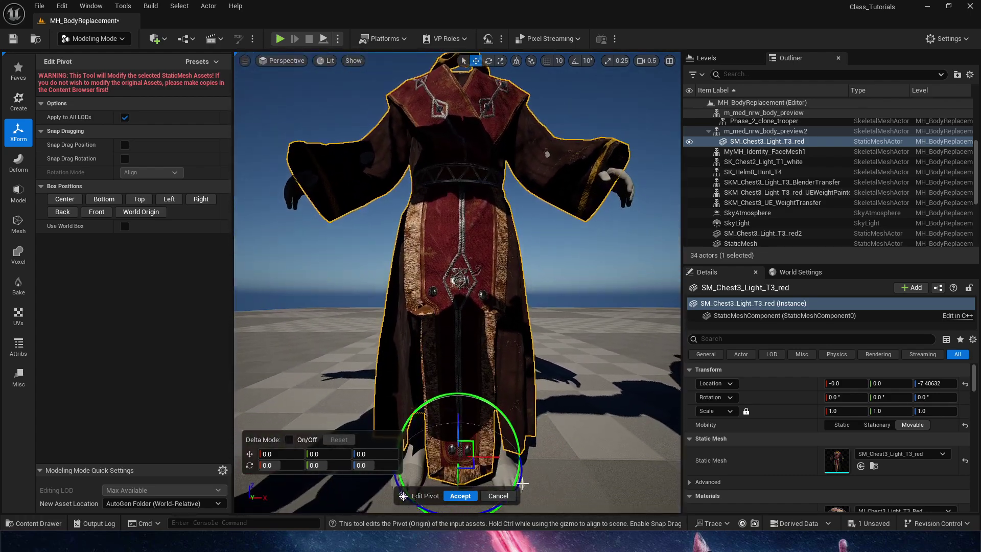
{"action": "left_click", "coordinate": [499, 497]}
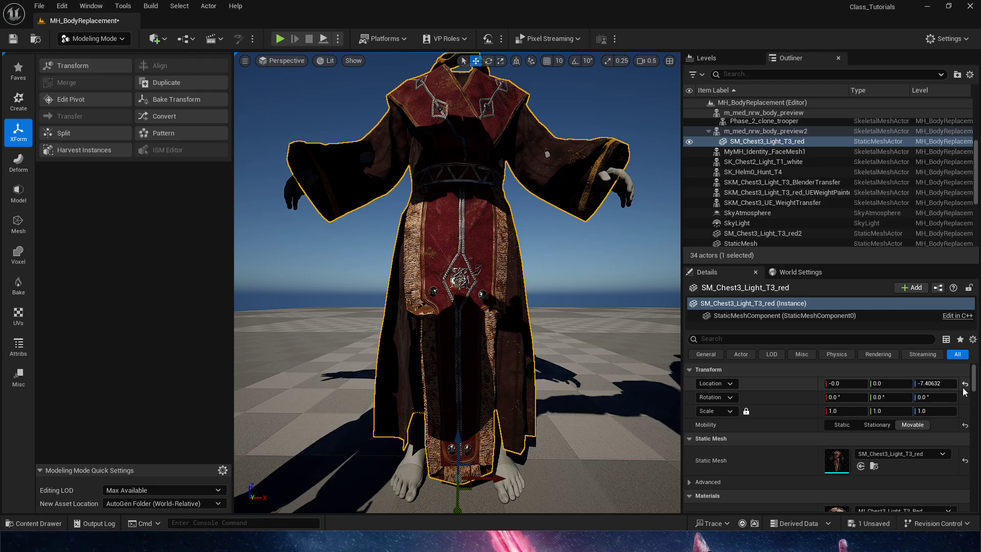
Step: Reset the robe's relative location to 0, 0, 0 and check the sleeve against the hand
{"action": "left_click", "coordinate": [964, 385]}
{"action": "right_click_drag", "start_coordinate": [571, 310], "coordinate": [390, 94]}
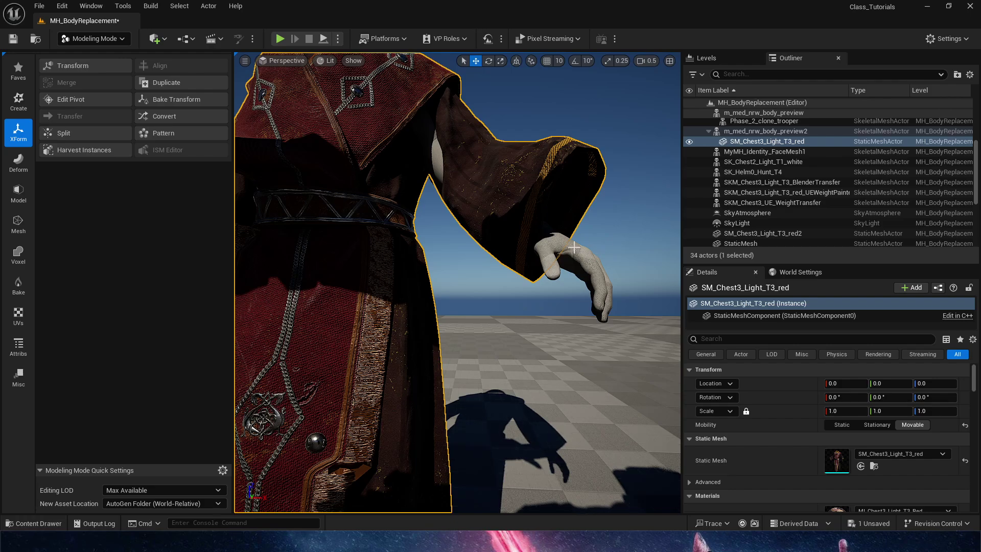
{"action": "right_click_drag", "start_coordinate": [446, 219], "coordinate": [526, 298]}
Step: Start converting the SM_Chest3_Light_T3_red static mesh asset to a skeletal mesh
{"action": "key", "text": "ctrl+space"}
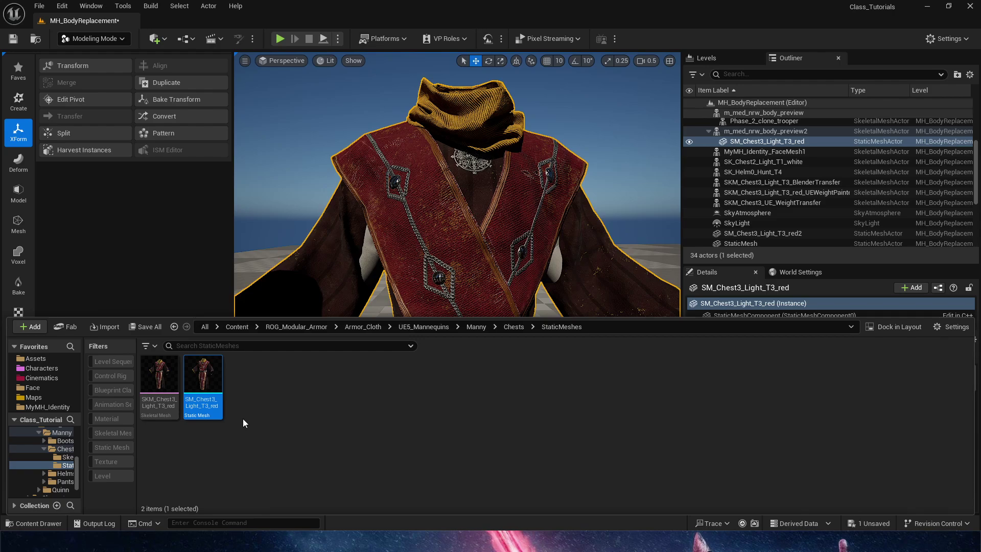
{"action": "mouse_move", "coordinate": [204, 385]}
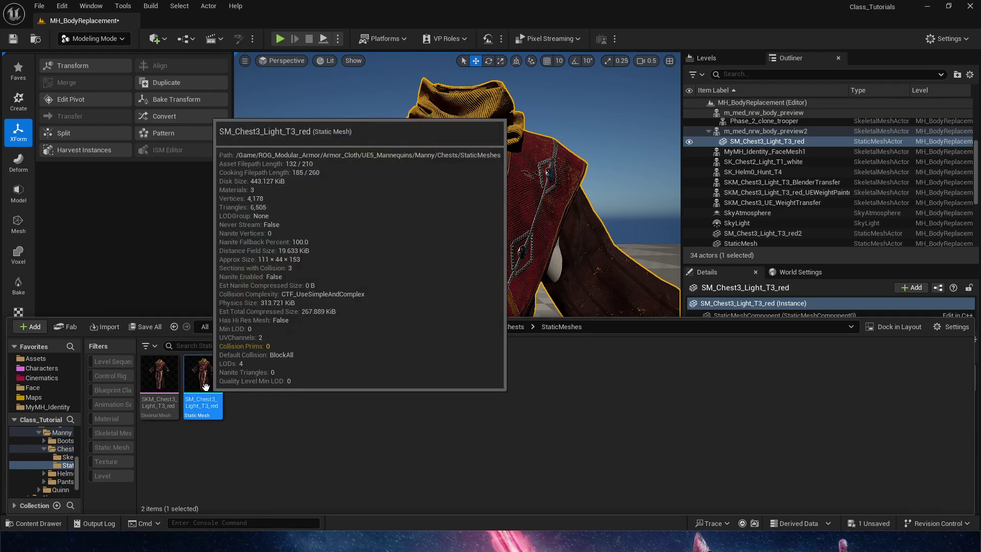
{"action": "right_click", "coordinate": [206, 387]}
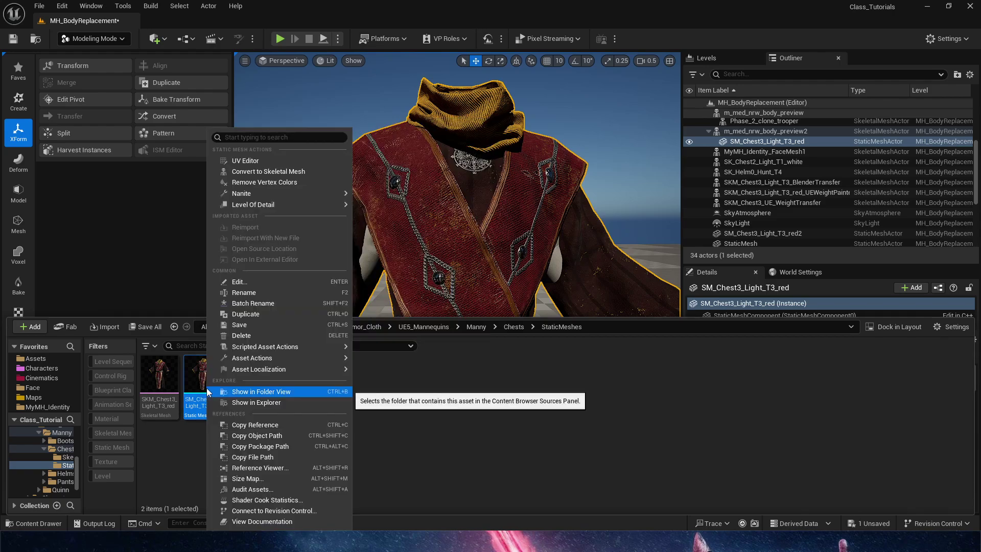
{"action": "left_click", "coordinate": [301, 173]}
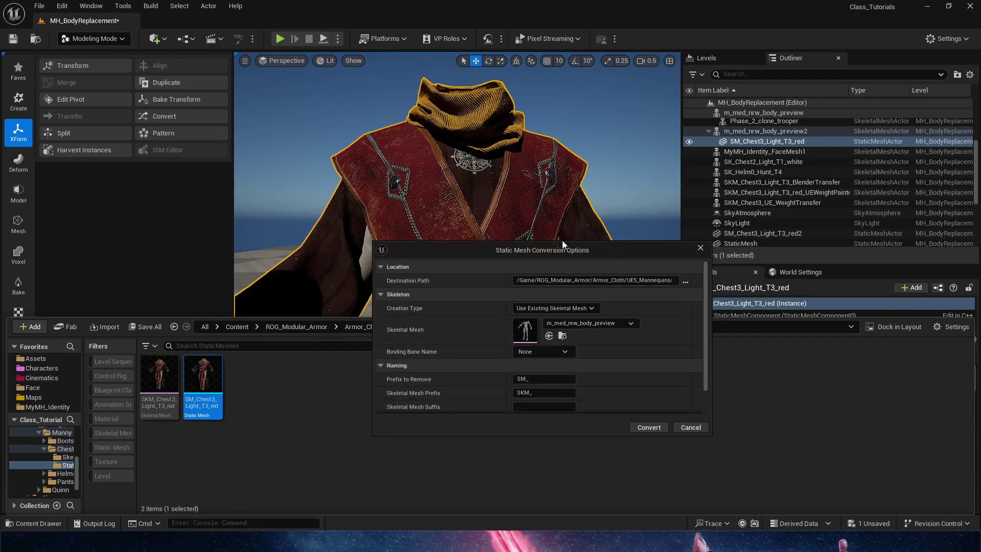
{"action": "left_click_drag", "start_coordinate": [553, 248], "coordinate": [530, 159]}
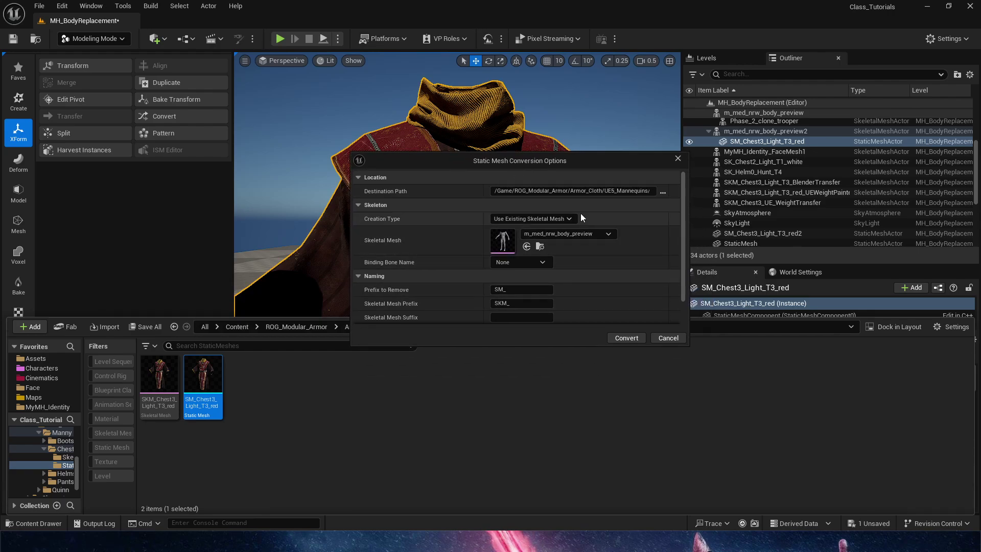
Step: Try the Use Existing Skeleton creation type and search the skeleton assets for "meta"
{"action": "left_click", "coordinate": [534, 219]}
{"action": "left_click", "coordinate": [549, 239]}
{"action": "left_click", "coordinate": [556, 233]}
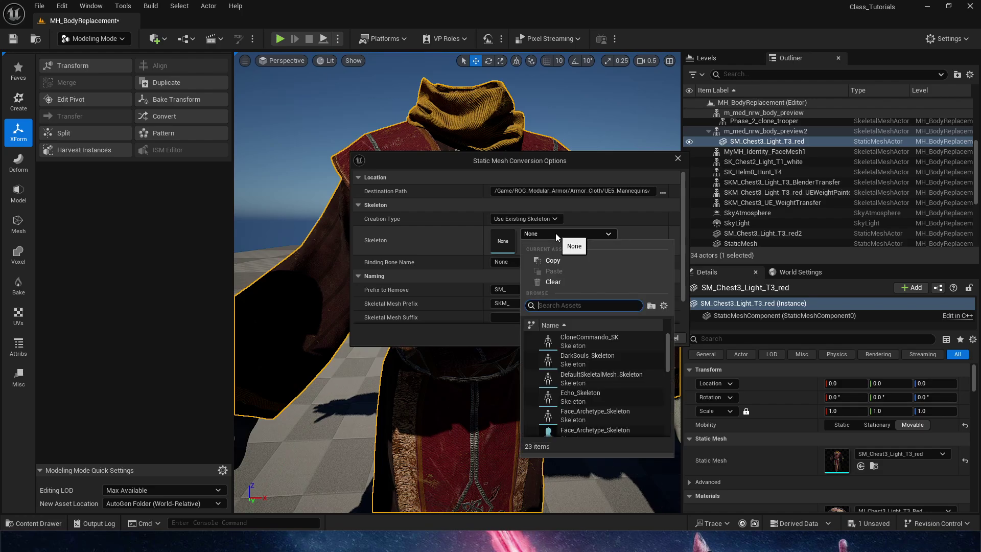
{"action": "type", "text": "meta"}
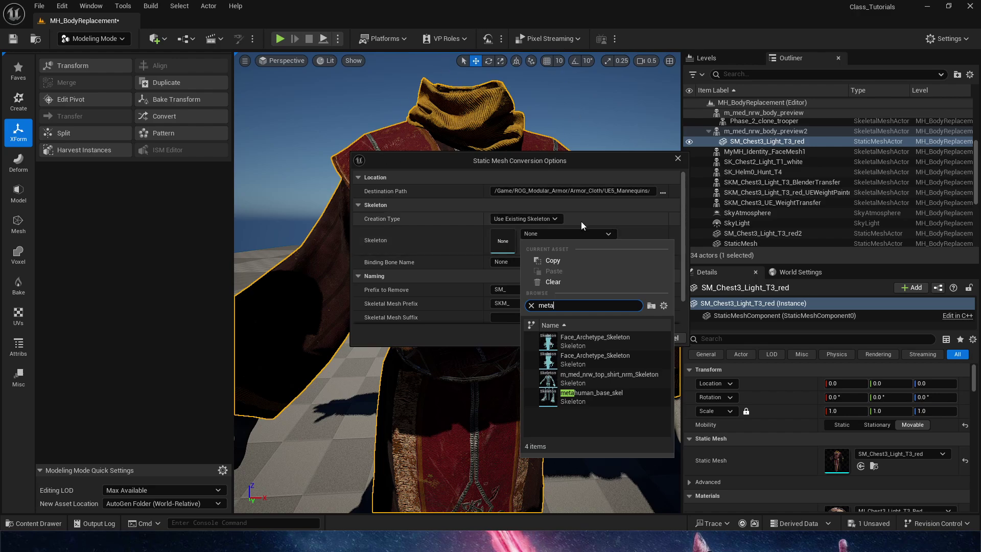
Step: Convert the robe using the existing skeletal mesh m_med_nrw_body_preview and open the resulting skeletal mesh asset
{"action": "left_click", "coordinate": [551, 220]}
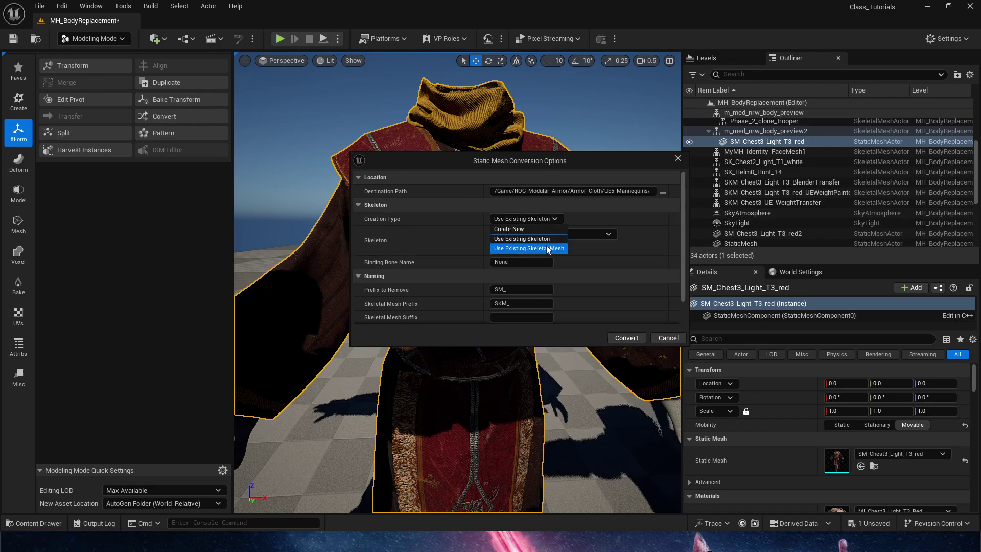
{"action": "left_click", "coordinate": [557, 248]}
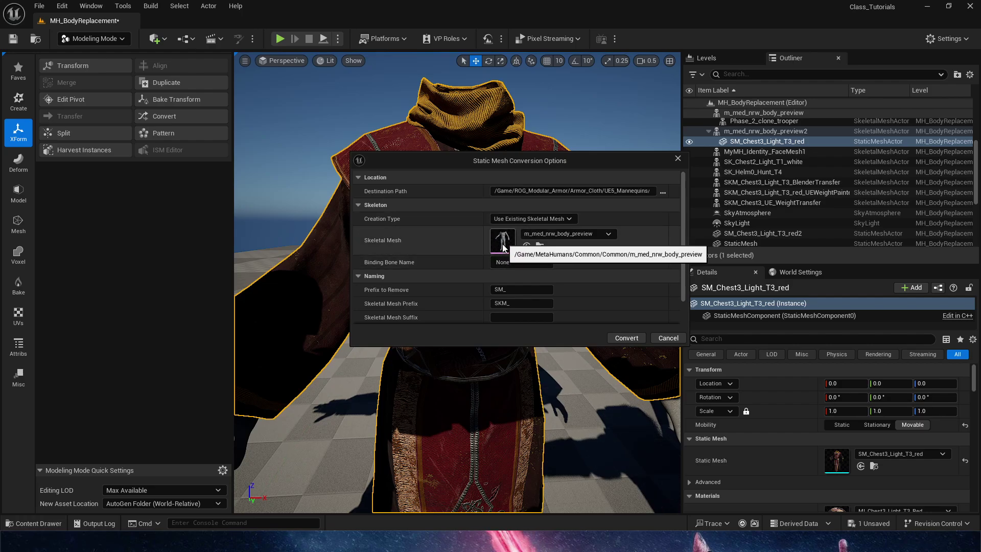
{"action": "left_click", "coordinate": [626, 339]}
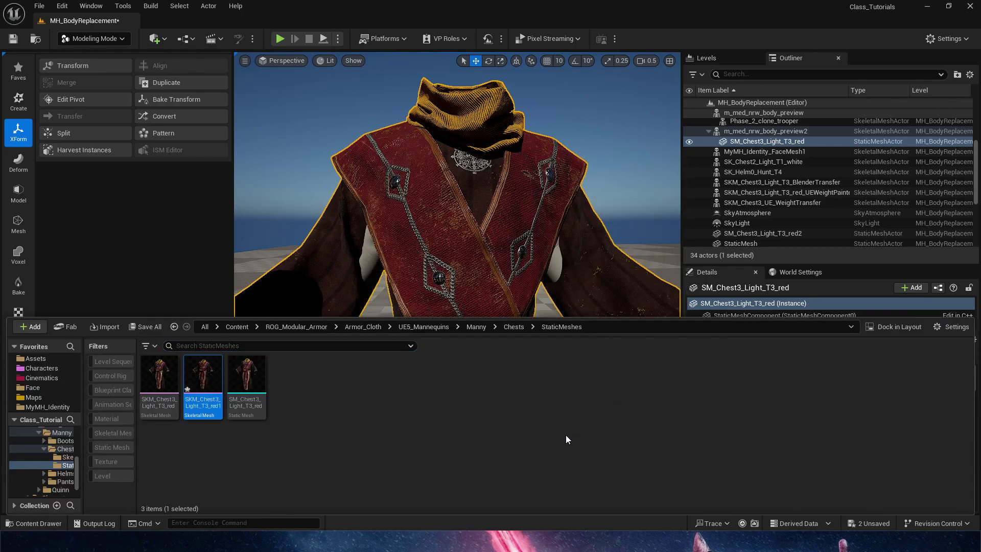
{"action": "left_click", "coordinate": [235, 456]}
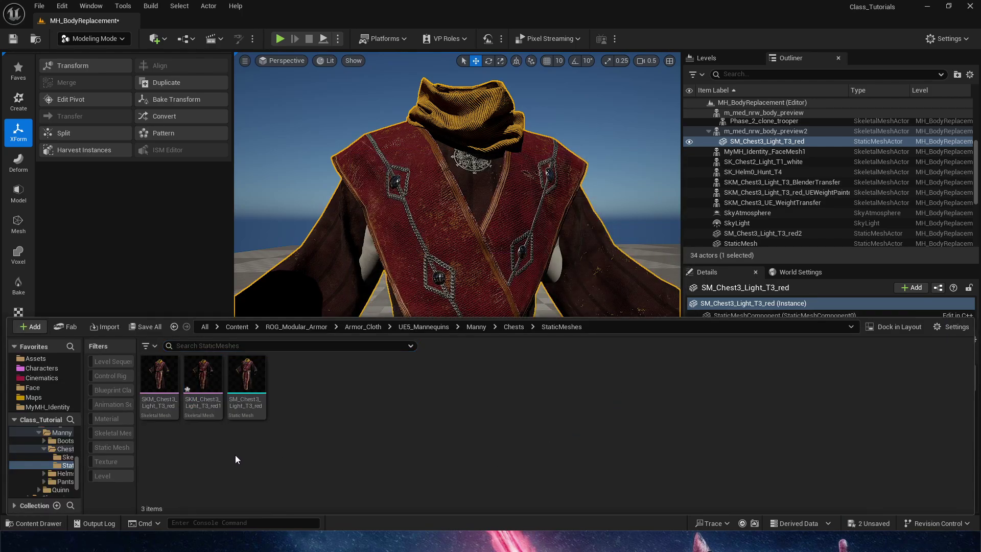
{"action": "double_click", "coordinate": [203, 376]}
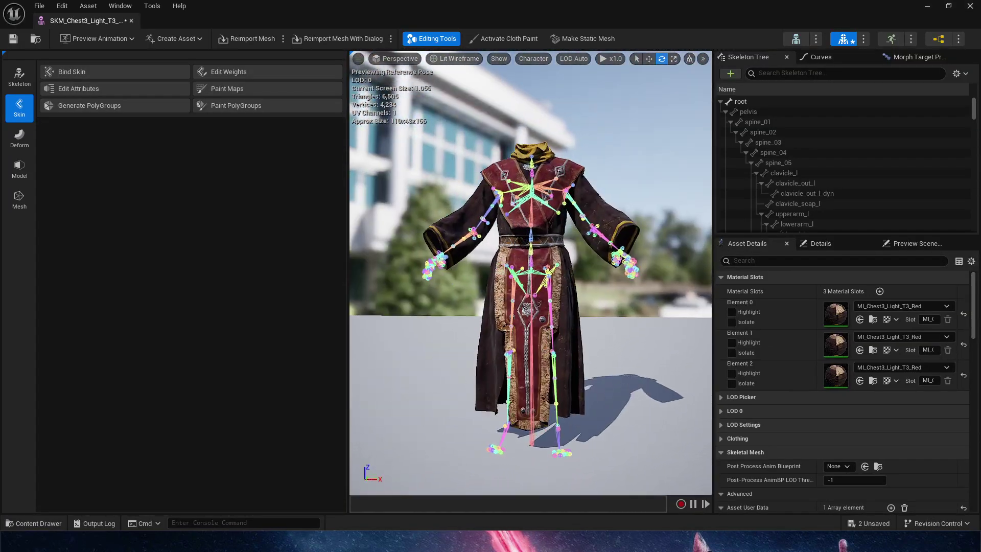
Step: Test the converted robe's default binding by rotating the upperarm_l bone, undo the rotation and clear the bone selection
{"action": "left_click_drag", "start_coordinate": [619, 244], "coordinate": [619, 252], "text": "alt"}
{"action": "left_click", "coordinate": [581, 208]}
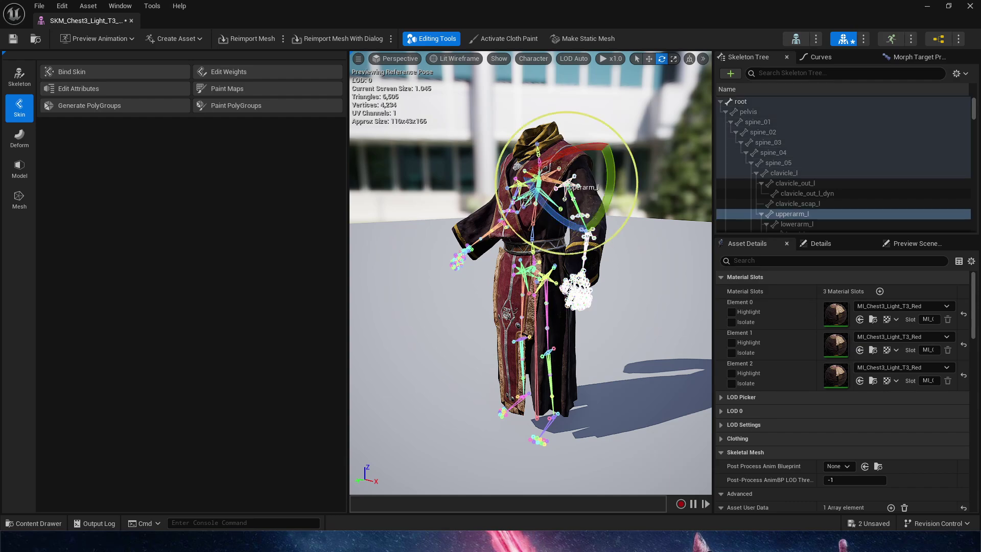
{"action": "left_click_drag", "start_coordinate": [580, 207], "coordinate": [555, 204], "text": "alt"}
{"action": "middle_click_drag", "start_coordinate": [600, 191], "coordinate": [598, 221]}
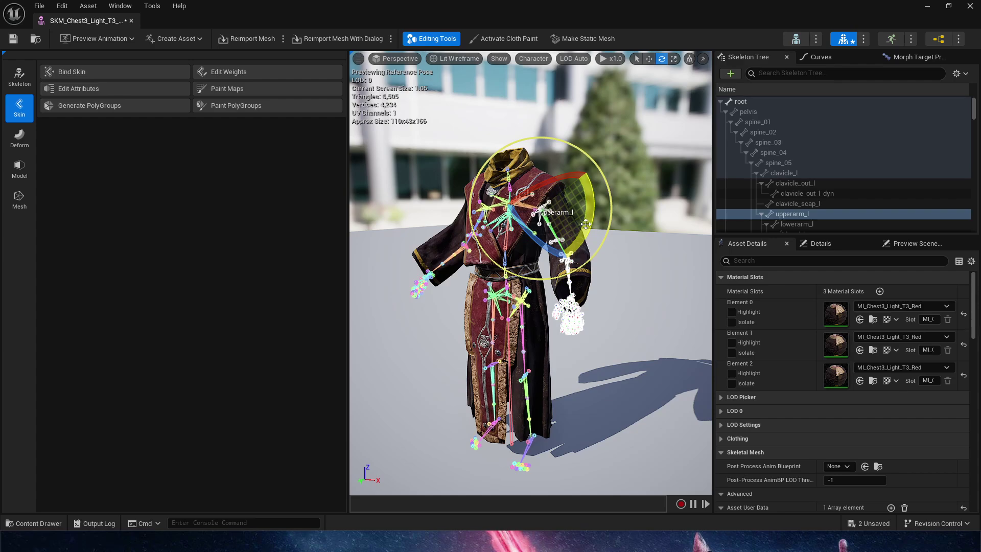
{"action": "left_click_drag", "start_coordinate": [586, 224], "coordinate": [649, 278]}
{"action": "key", "text": "ctrl+z"}
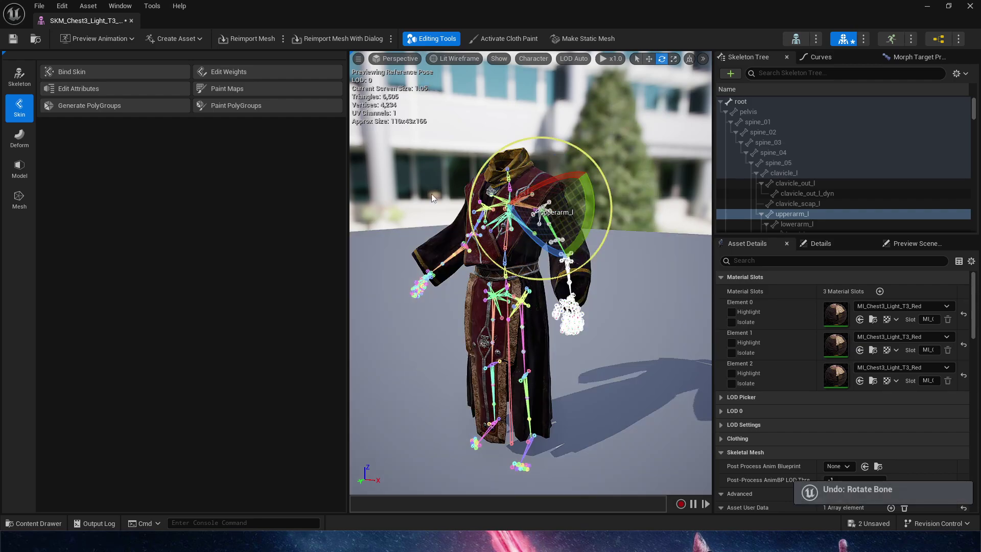
{"action": "left_click", "coordinate": [603, 341]}
{"action": "mouse_move", "coordinate": [603, 341]}
{"action": "left_mouse_down", "text": "alt"}
{"action": "mouse_move", "coordinate": [587, 341]}
{"action": "mouse_move", "coordinate": [633, 341]}
{"action": "mouse_move", "coordinate": [598, 341]}
{"action": "mouse_move", "coordinate": [613, 346]}
{"action": "left_mouse_up", "text": "alt"}
{"action": "scroll", "coordinate": [597, 169], "scroll_direction": "up", "scroll_amount": 1}
{"action": "middle_click_drag", "start_coordinate": [596, 169], "coordinate": [596, 150], "text": "alt"}
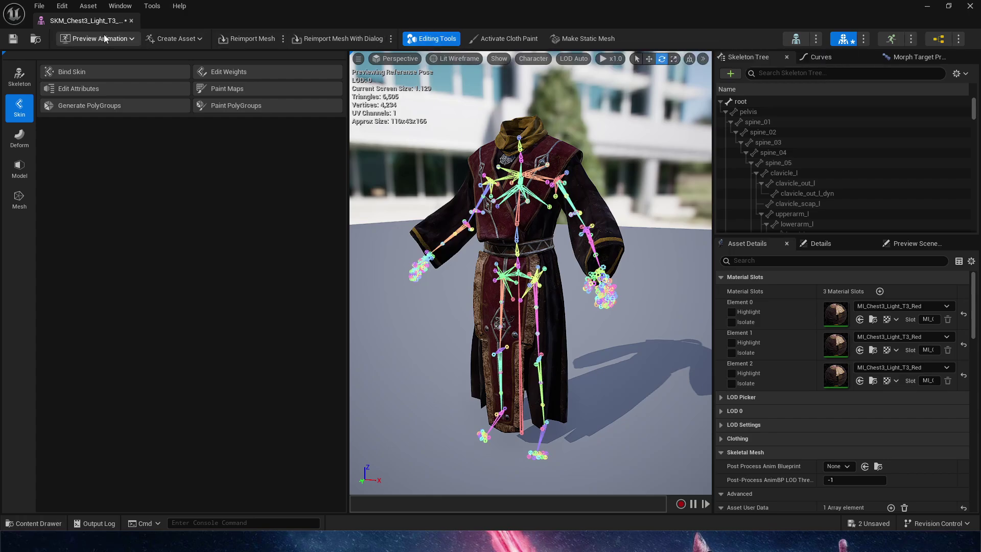
Step: Search the plugins for "skeletal" to check whether Skeletal Mesh Editing Tools is enabled, and close the plugin list
{"action": "left_click", "coordinate": [62, 6]}
{"action": "left_click", "coordinate": [82, 99]}
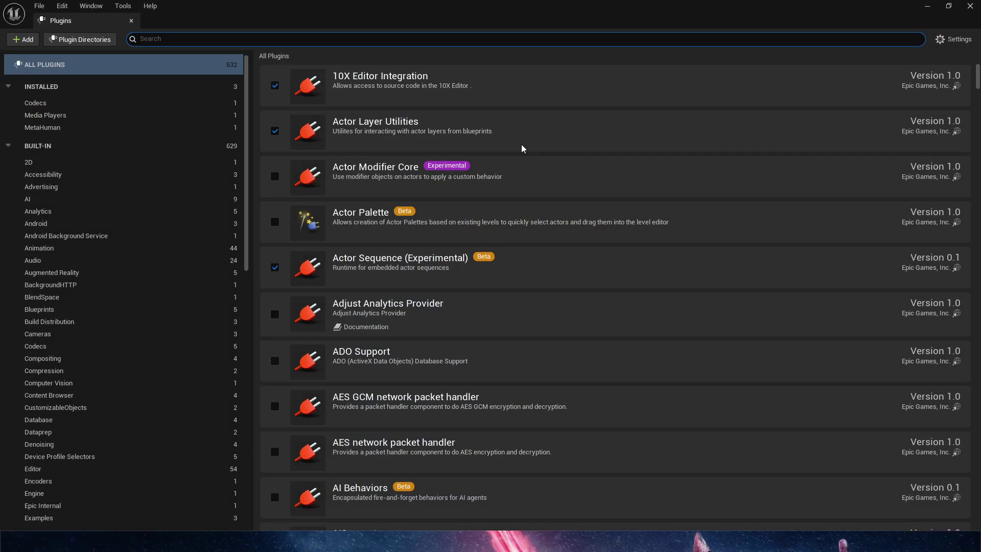
{"action": "type", "text": "skelt"}
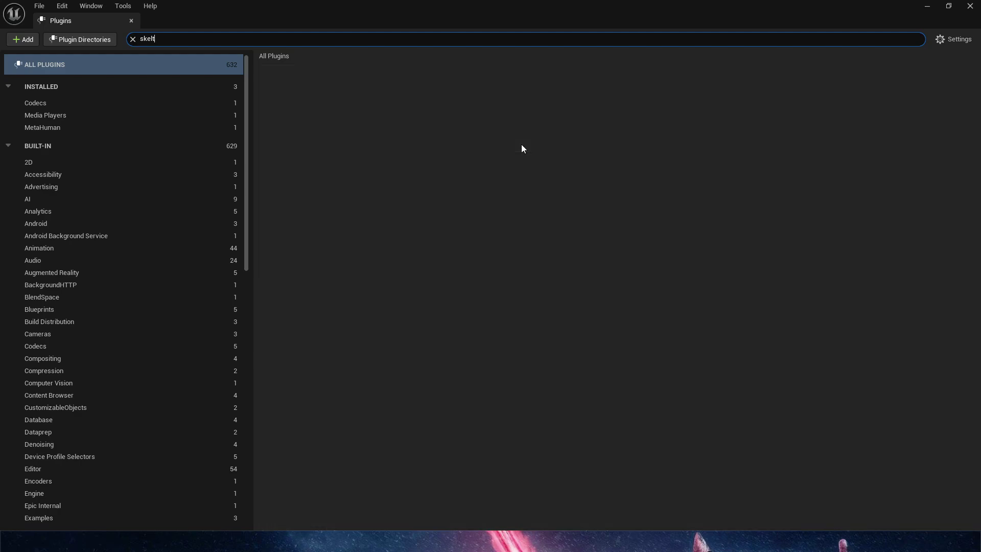
{"action": "type", "text": "alal"}
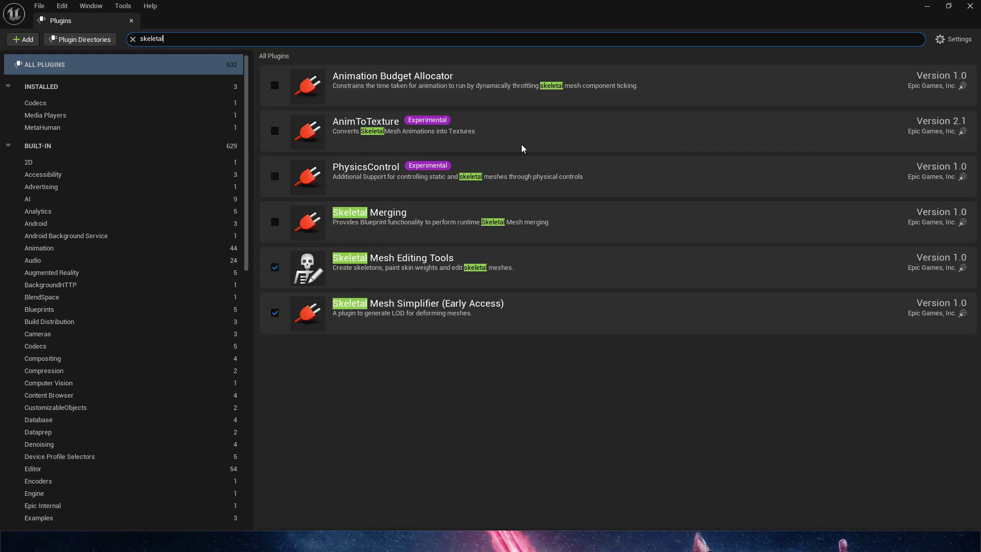
{"action": "left_click", "coordinate": [970, 5]}
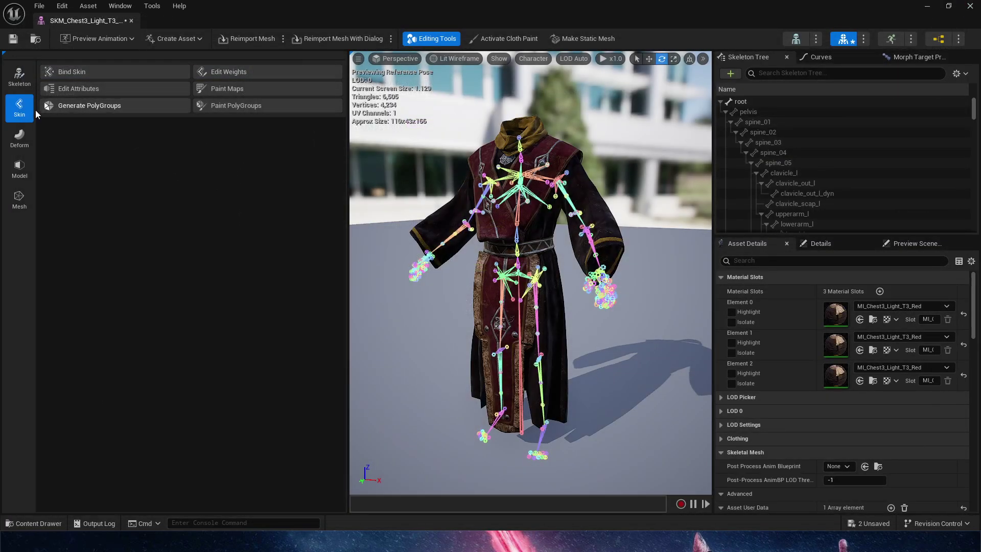
Step: Transfer skin weights onto the robe with Edit Weights, using m_med_nrw_body_preview as the source skeletal mesh, and accept the result
{"action": "left_click", "coordinate": [231, 76]}
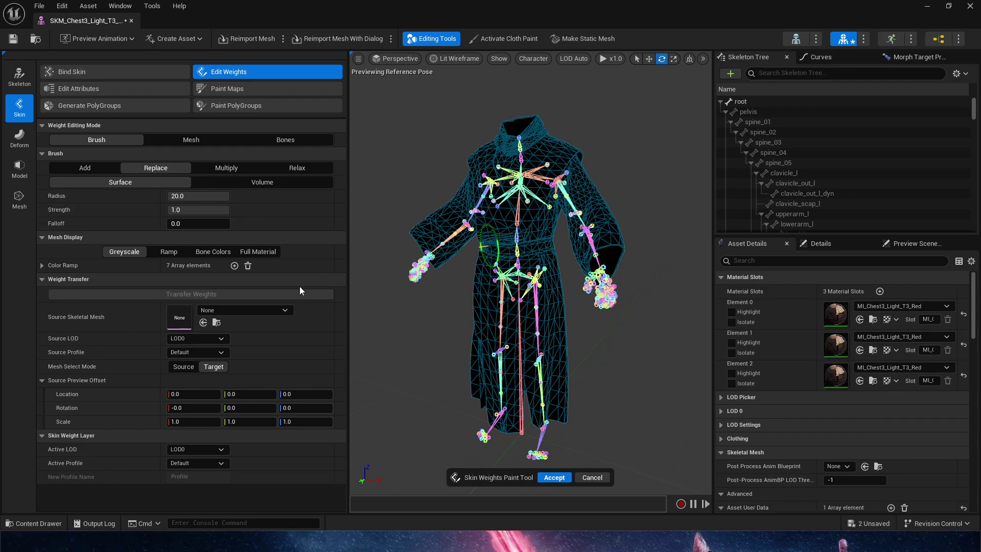
{"action": "left_click", "coordinate": [289, 311]}
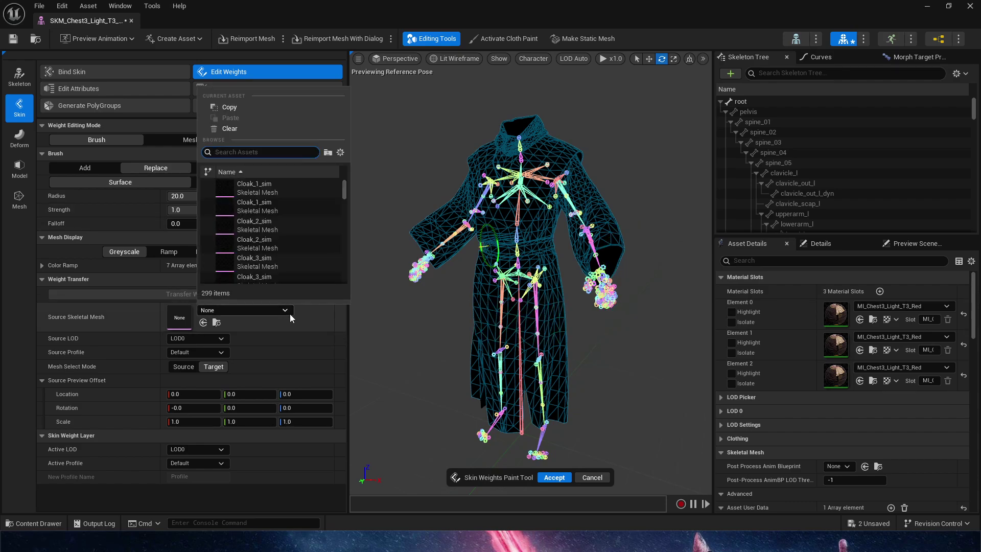
{"action": "left_click", "coordinate": [129, 305]}
{"action": "left_click", "coordinate": [218, 314]}
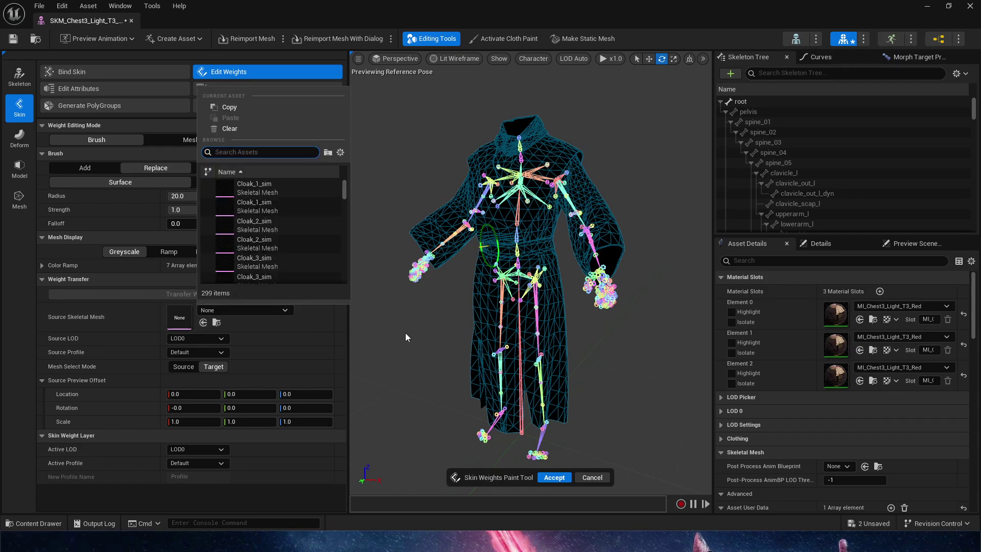
{"action": "type", "text": "preview"}
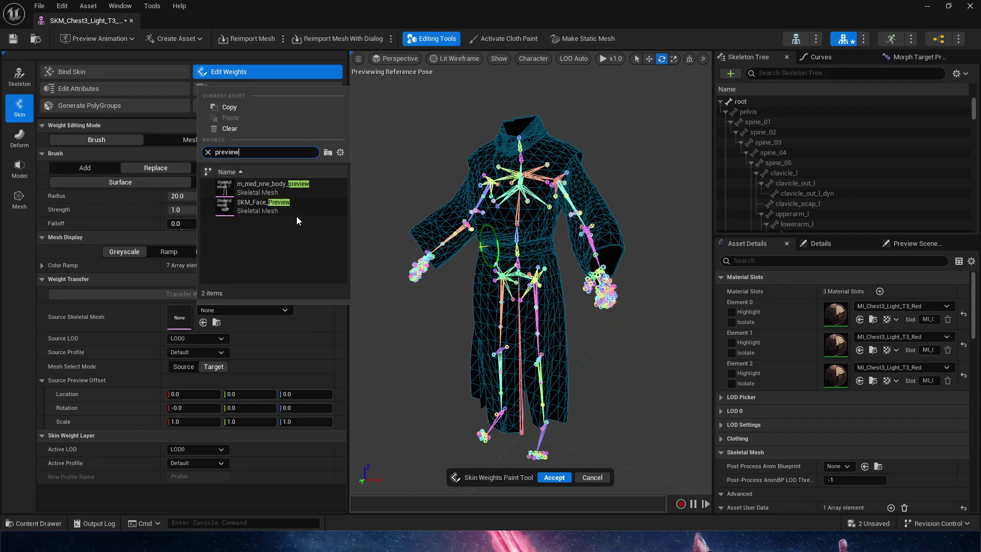
{"action": "left_click", "coordinate": [273, 191]}
{"action": "right_click_drag", "start_coordinate": [436, 306], "coordinate": [398, 302]}
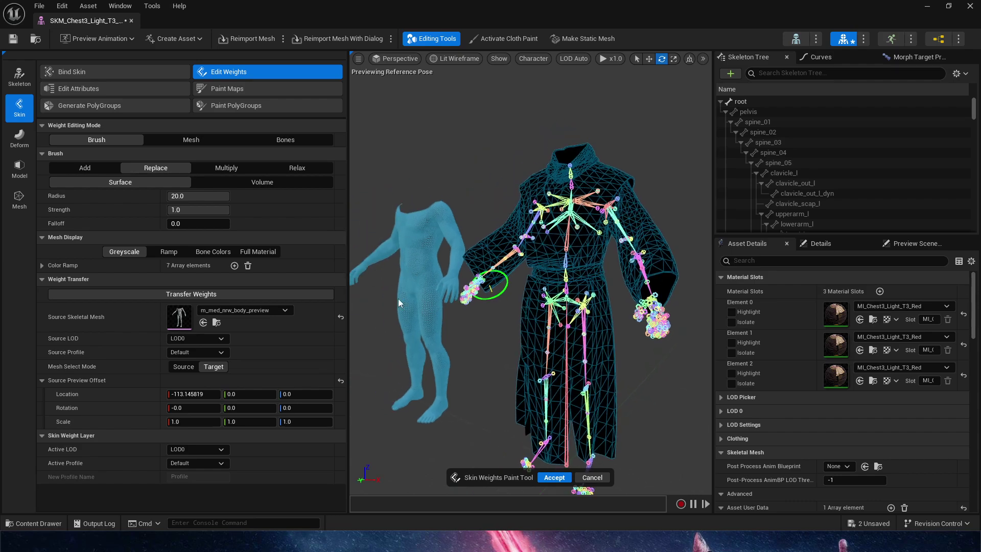
{"action": "left_click", "coordinate": [266, 295]}
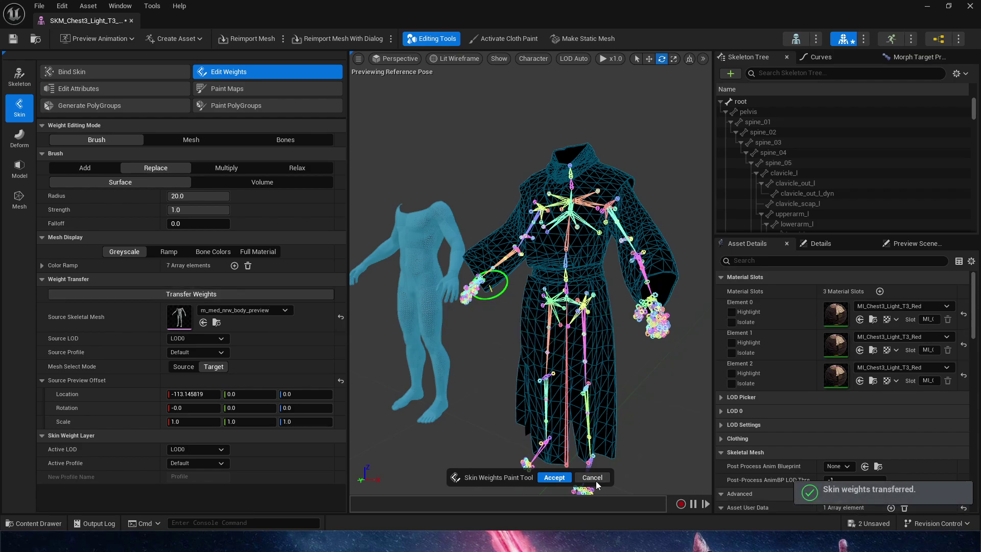
{"action": "left_click", "coordinate": [556, 478]}
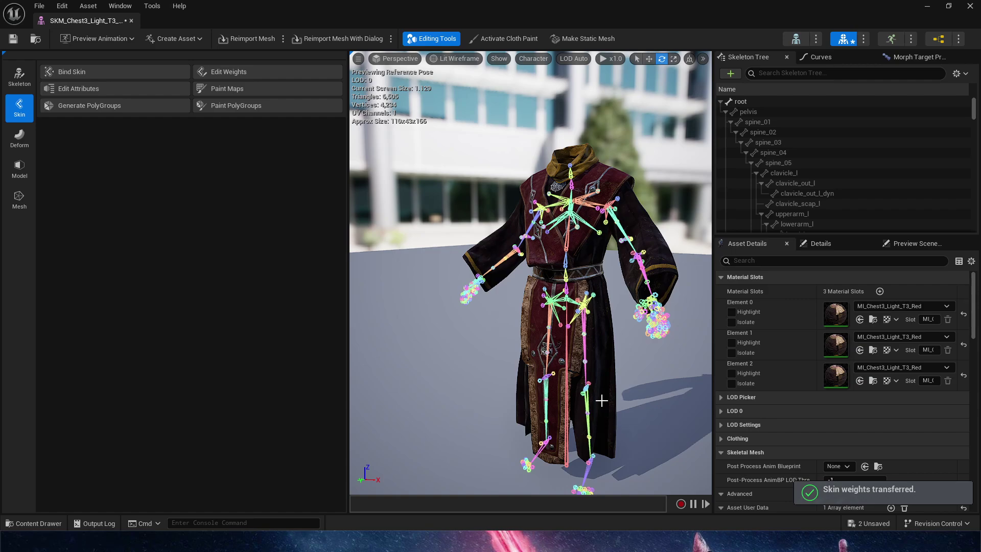
Step: Test the transferred weights by rotating the upperarm_l and lowerarm_l bones, undoing each rotation
{"action": "scroll", "coordinate": [602, 254], "scroll_direction": "up", "scroll_amount": 2}
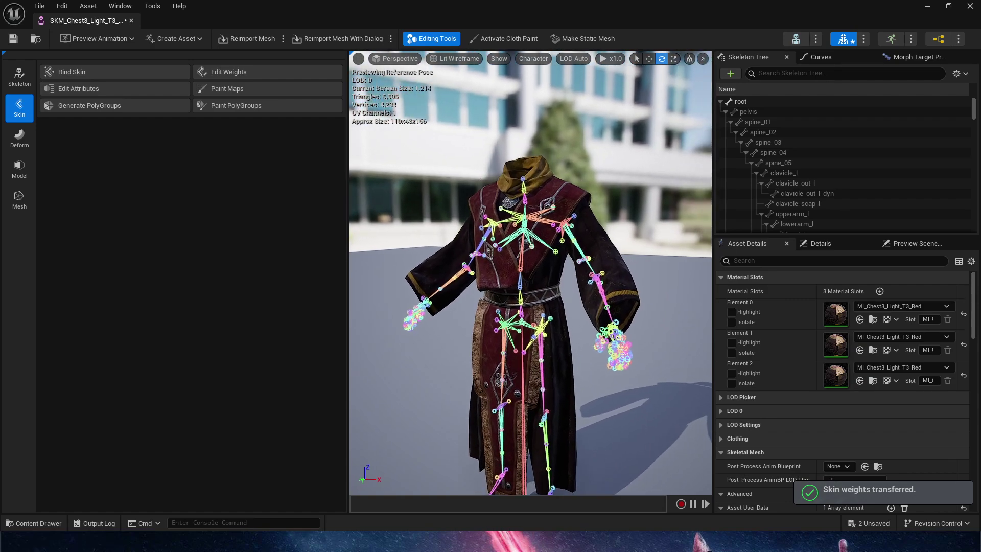
{"action": "left_click", "coordinate": [582, 249]}
{"action": "left_click_drag", "start_coordinate": [587, 266], "coordinate": [592, 272]}
{"action": "key", "text": "ctrl+z"}
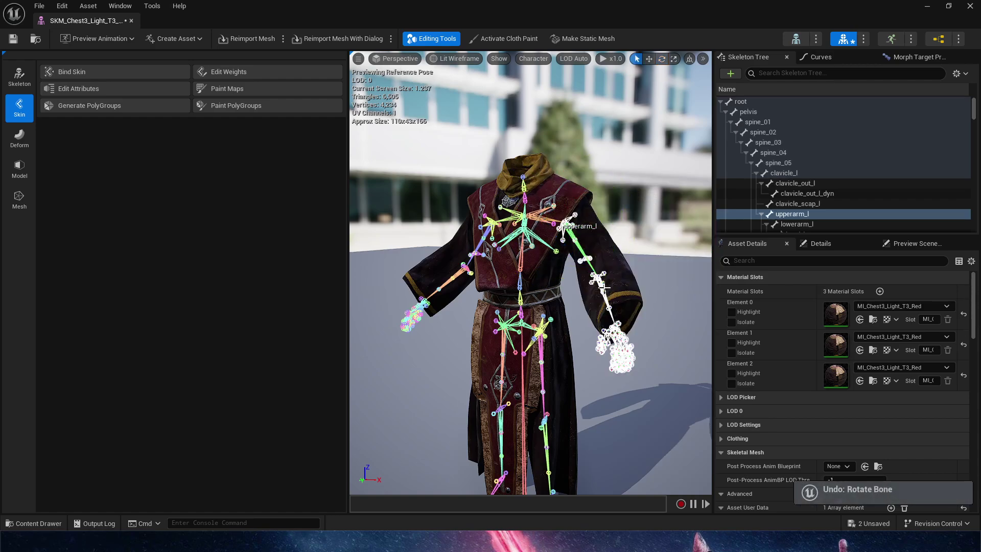
{"action": "left_click", "coordinate": [597, 279]}
{"action": "key", "text": "e"}
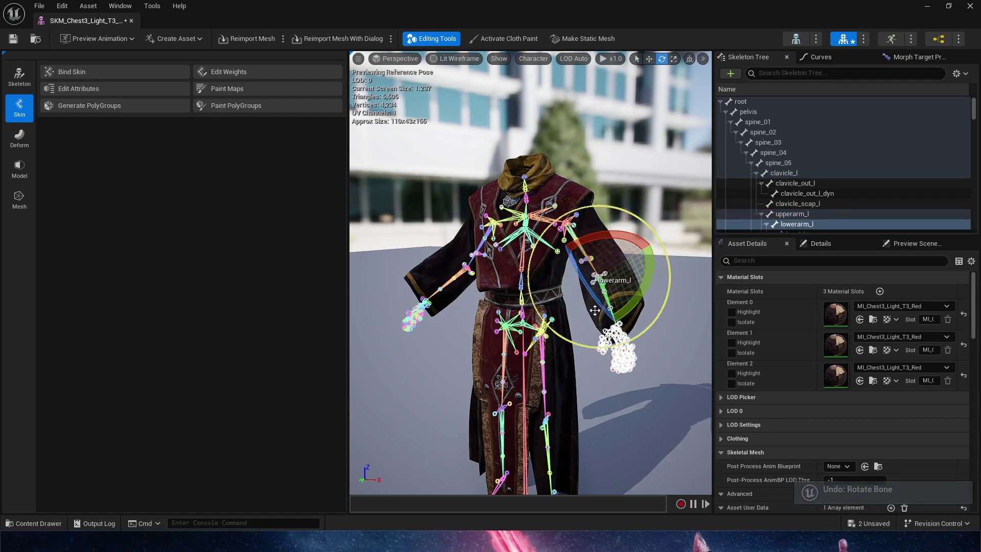
{"action": "left_click_drag", "start_coordinate": [597, 308], "coordinate": [609, 416]}
{"action": "key", "text": "ctrl+z"}
Step: Rotate the upperarm_l bone in close-up to examine how the shoulder and sleeve deform, and undo the rotation
{"action": "right_click_drag", "start_coordinate": [609, 416], "coordinate": [665, 427]}
{"action": "right_click_drag", "start_coordinate": [571, 292], "coordinate": [629, 294]}
{"action": "left_click", "coordinate": [585, 233]}
{"action": "left_click_drag", "start_coordinate": [582, 270], "coordinate": [621, 248]}
{"action": "right_click_drag", "start_coordinate": [610, 307], "coordinate": [603, 250]}
{"action": "left_click_drag", "start_coordinate": [604, 249], "coordinate": [631, 283]}
{"action": "key", "text": "ctrl+z"}
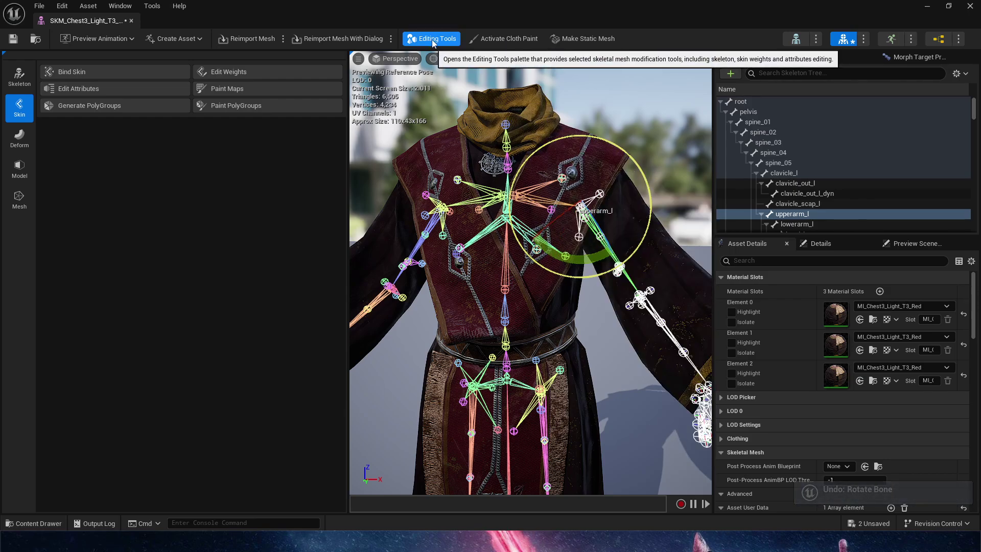
Step: Start Edit Weights in Bones editing mode and examine the skin weights of the upperarm_l and lowerarm_l bones
{"action": "left_click", "coordinate": [259, 71]}
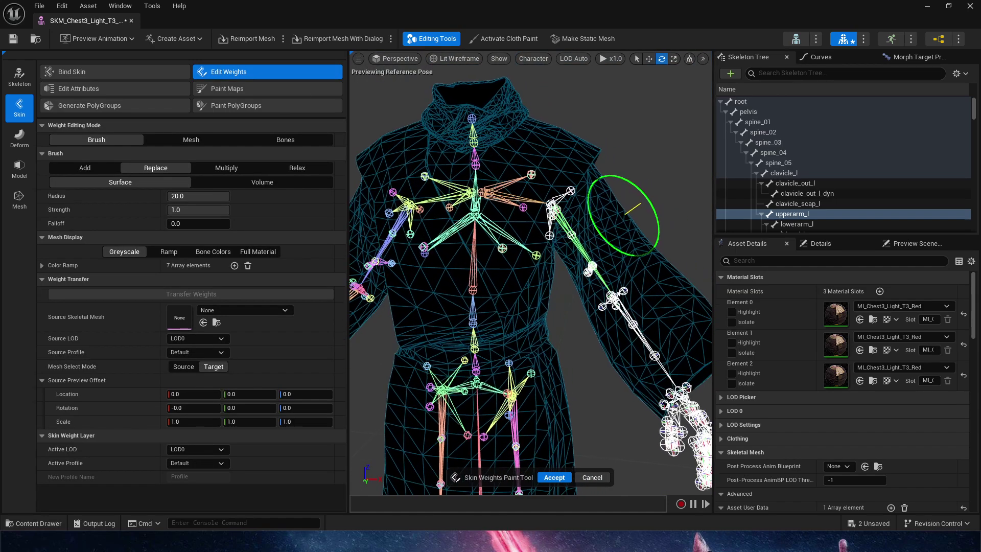
{"action": "left_click", "coordinate": [278, 140]}
{"action": "left_click", "coordinate": [671, 206]}
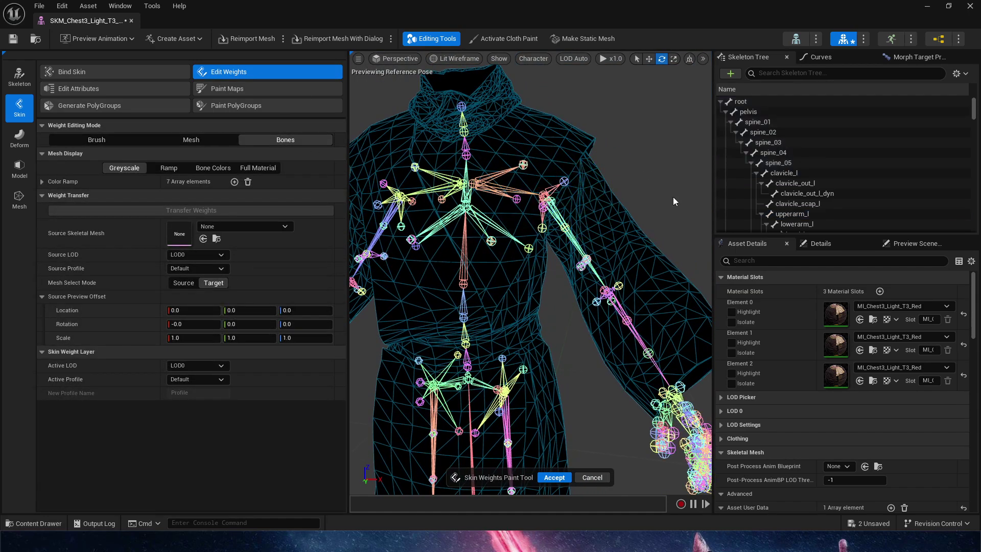
{"action": "left_click", "coordinate": [546, 195]}
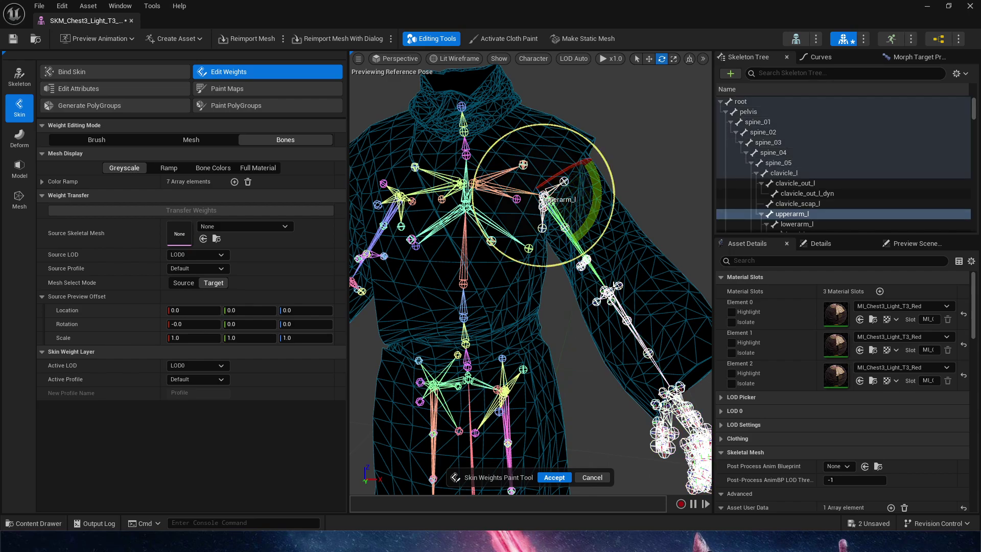
{"action": "left_click", "coordinate": [607, 291]}
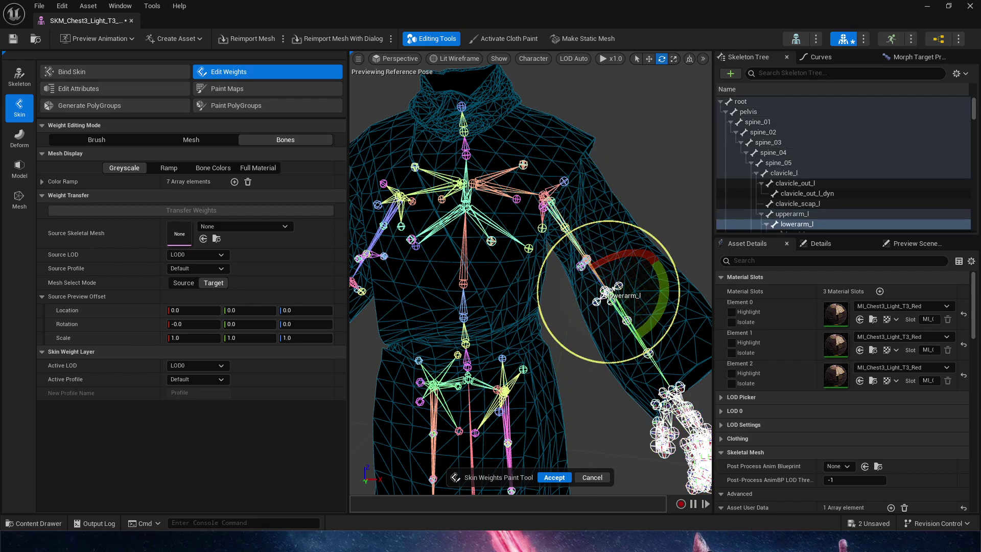
{"action": "left_click", "coordinate": [545, 197]}
Step: Compare the Ramp and Greyscale weight displays and view the lowerarm_l weights in Brush editing mode
{"action": "left_click", "coordinate": [162, 170]}
{"action": "left_click", "coordinate": [137, 169]}
{"action": "left_click_drag", "start_coordinate": [616, 313], "coordinate": [593, 312], "text": "alt"}
{"action": "middle_click_drag", "start_coordinate": [606, 355], "coordinate": [605, 306]}
{"action": "left_click", "coordinate": [595, 354]}
{"action": "left_click", "coordinate": [117, 143]}
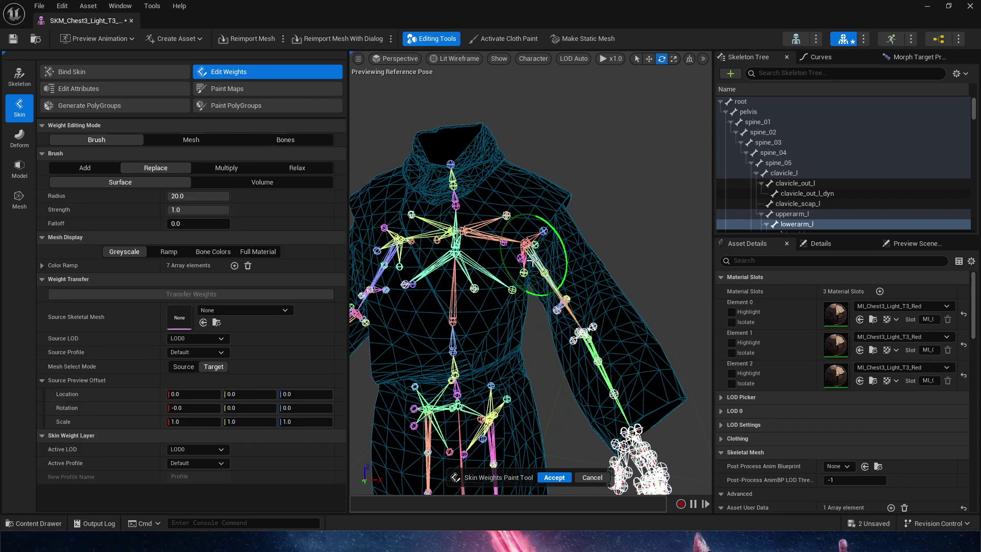
Step: Examine the weights of clavicle_l, upperarm_l and lowerarm_correctiveRoot_l in Bones editing mode
{"action": "left_click", "coordinate": [276, 140]}
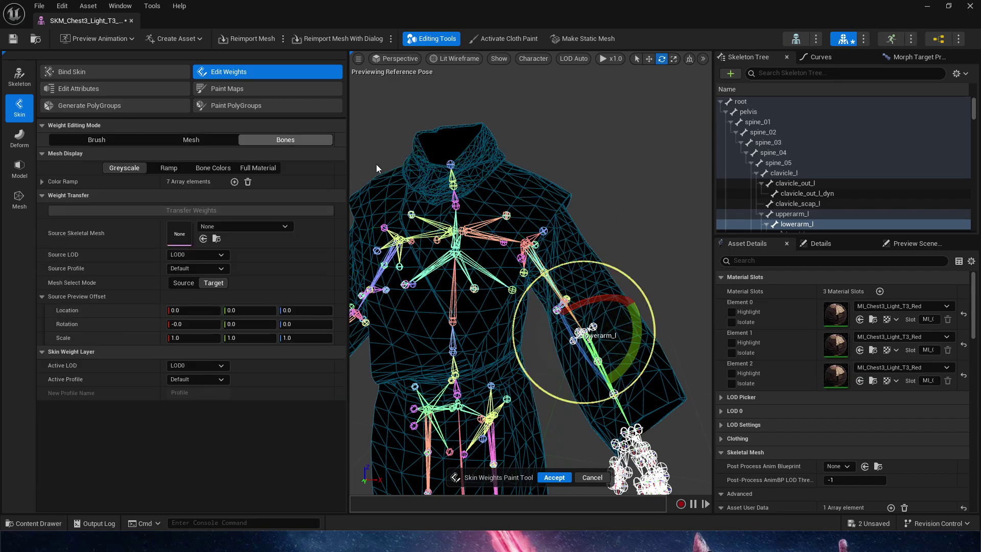
{"action": "left_click", "coordinate": [529, 244]}
{"action": "left_click", "coordinate": [498, 233]}
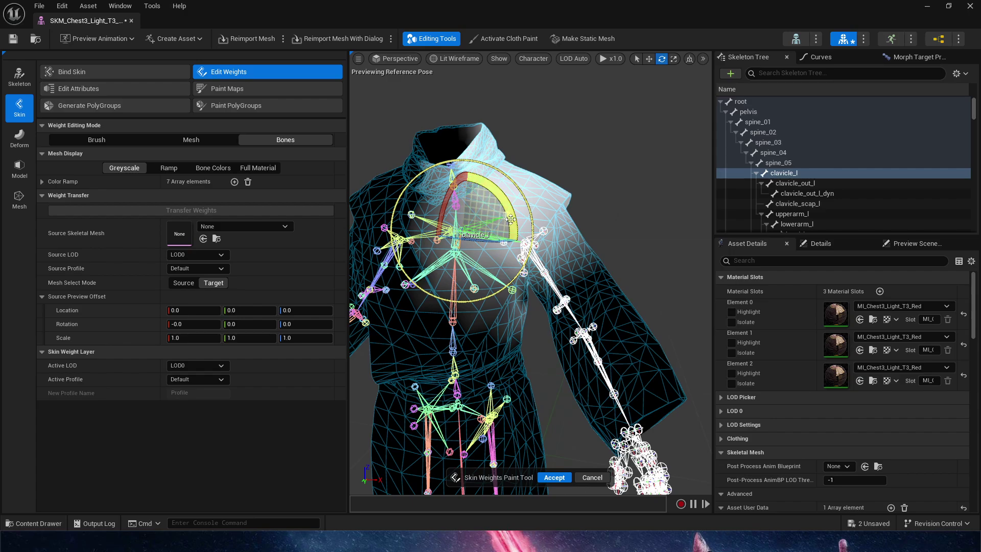
{"action": "left_click", "coordinate": [551, 280]}
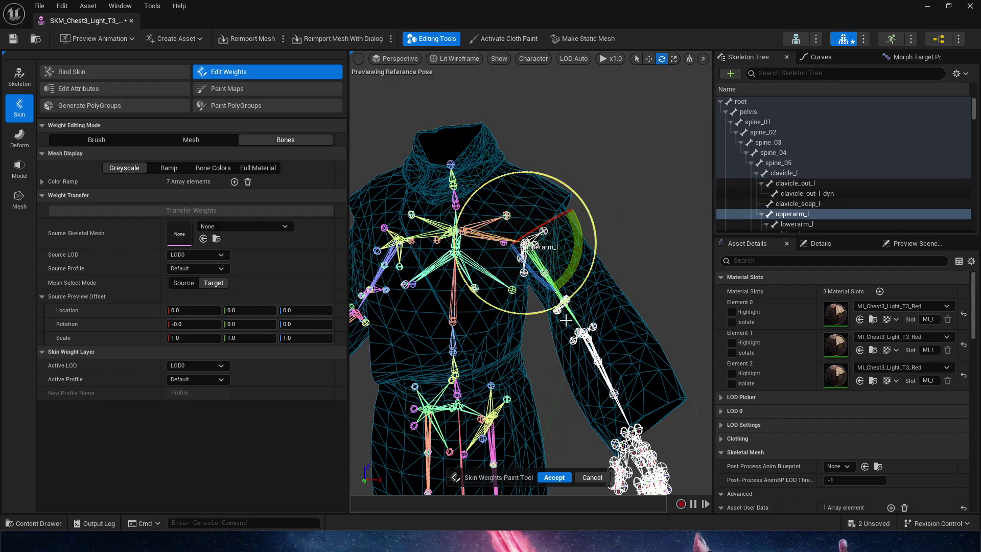
{"action": "left_click", "coordinate": [601, 362]}
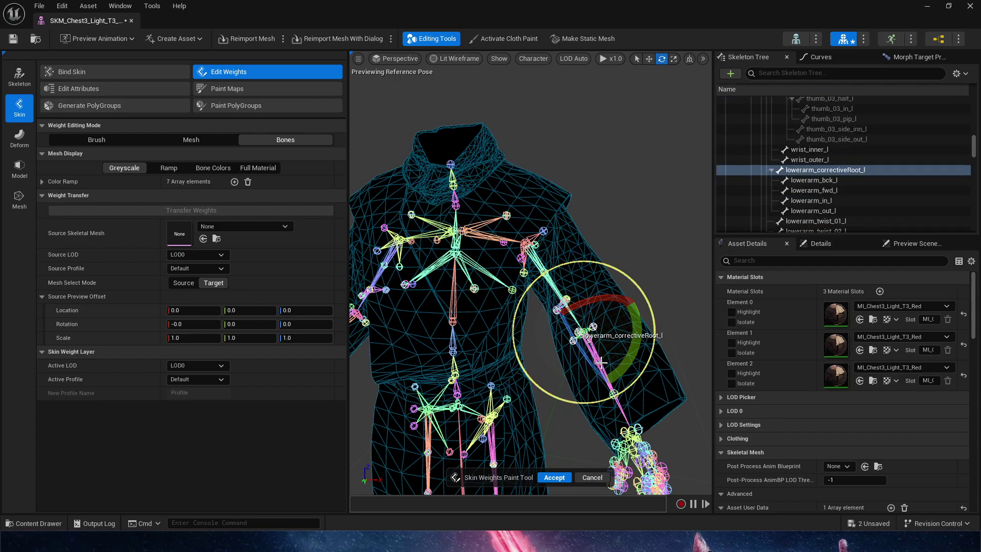
Step: Examine the skin weights of upperarm_out_l and the neighbouring left shoulder bones in Bones editing mode
{"action": "left_click", "coordinate": [544, 233]}
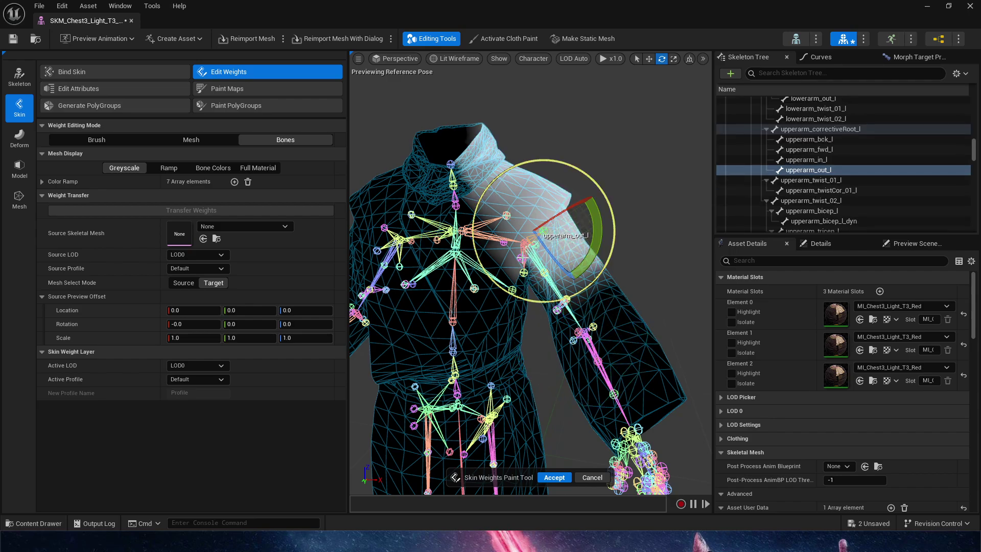
{"action": "left_click", "coordinate": [526, 258]}
{"action": "right_click_drag", "start_coordinate": [642, 255], "coordinate": [582, 214]}
{"action": "left_click", "coordinate": [537, 225]}
{"action": "left_click", "coordinate": [569, 250]}
{"action": "left_click", "coordinate": [616, 254]}
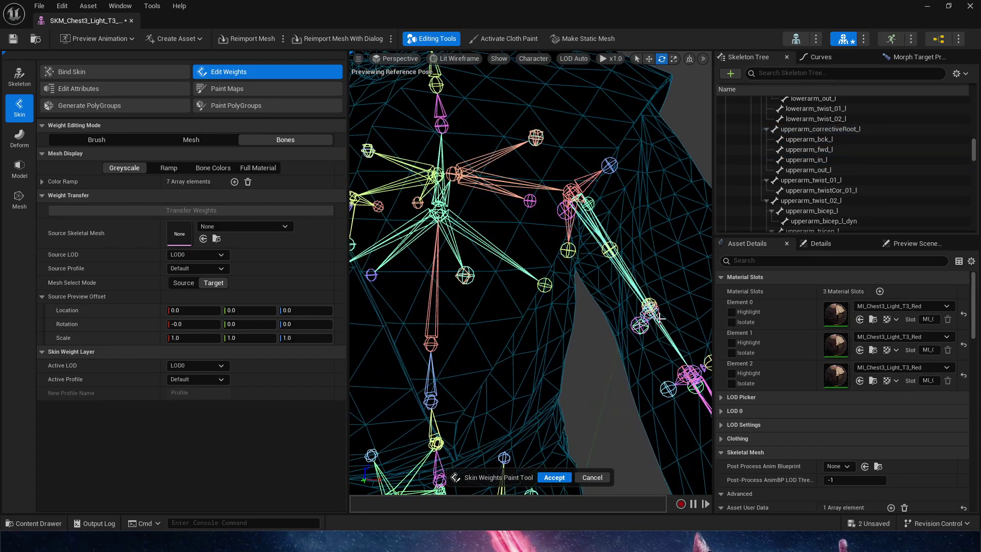
Step: Select the upperarm_in_l bone, switch to Brush editing mode, and set the brush radius to 2.08896 and strength to 0
{"action": "mouse_move", "coordinate": [660, 319]}
{"action": "left_mouse_down", "text": "alt"}
{"action": "mouse_move", "coordinate": [537, 283]}
{"action": "mouse_move", "coordinate": [526, 299]}
{"action": "mouse_move", "coordinate": [529, 245]}
{"action": "mouse_move", "coordinate": [556, 242]}
{"action": "mouse_move", "coordinate": [557, 357]}
{"action": "left_mouse_up", "text": "alt"}
{"action": "left_click", "coordinate": [517, 276]}
{"action": "key", "text": "f"}
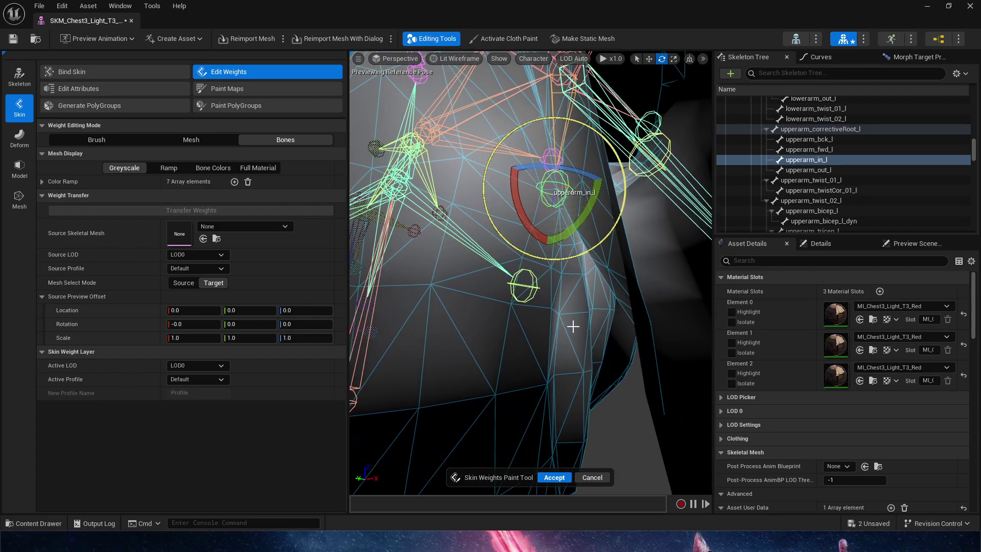
{"action": "left_click", "coordinate": [121, 137]}
{"action": "left_click_drag", "start_coordinate": [204, 196], "coordinate": [174, 196]}
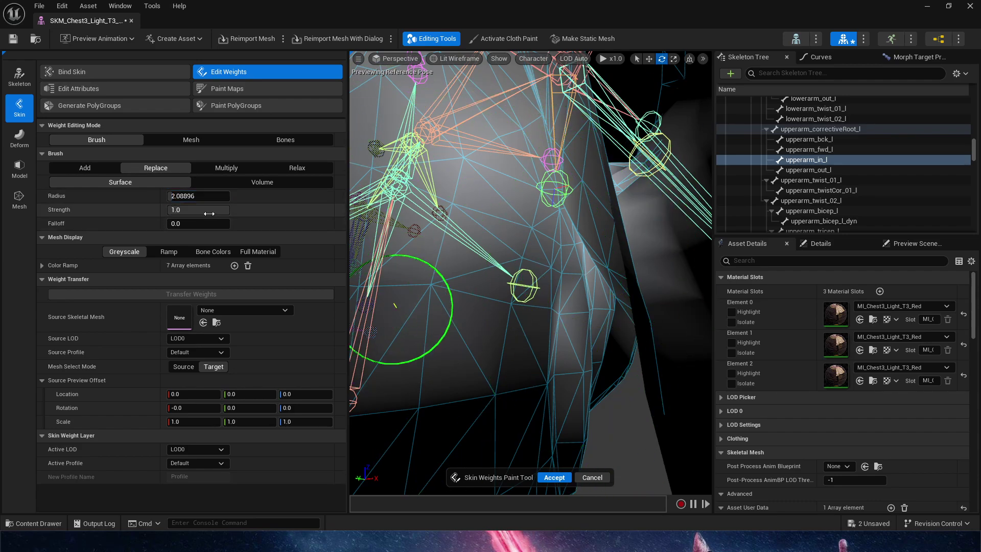
{"action": "left_click_drag", "start_coordinate": [209, 209], "coordinate": [195, 209]}
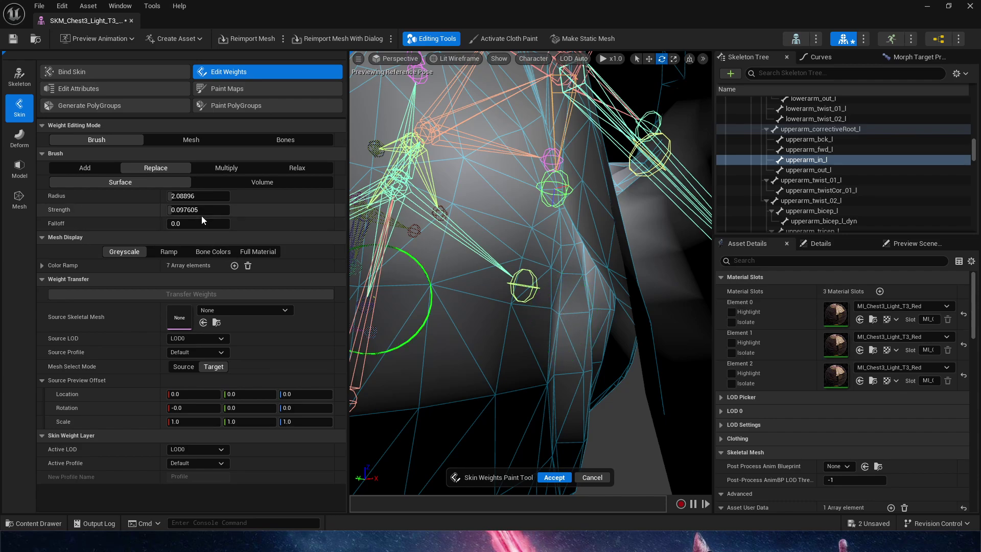
{"action": "left_click_drag", "start_coordinate": [200, 211], "coordinate": [180, 212]}
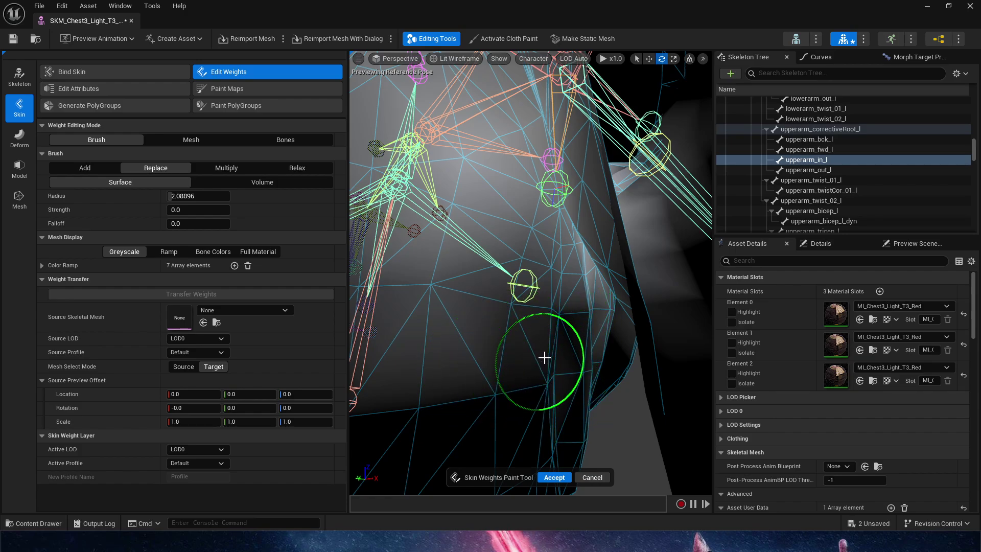
Step: Brush over the upperarm_in_l weights around the left armpit and accept the skin weight edits
{"action": "right_click_drag", "start_coordinate": [571, 375], "coordinate": [603, 374]}
{"action": "key", "text": "s"}
{"action": "right_click_drag", "start_coordinate": [493, 311], "coordinate": [442, 209]}
{"action": "key", "text": "w"}
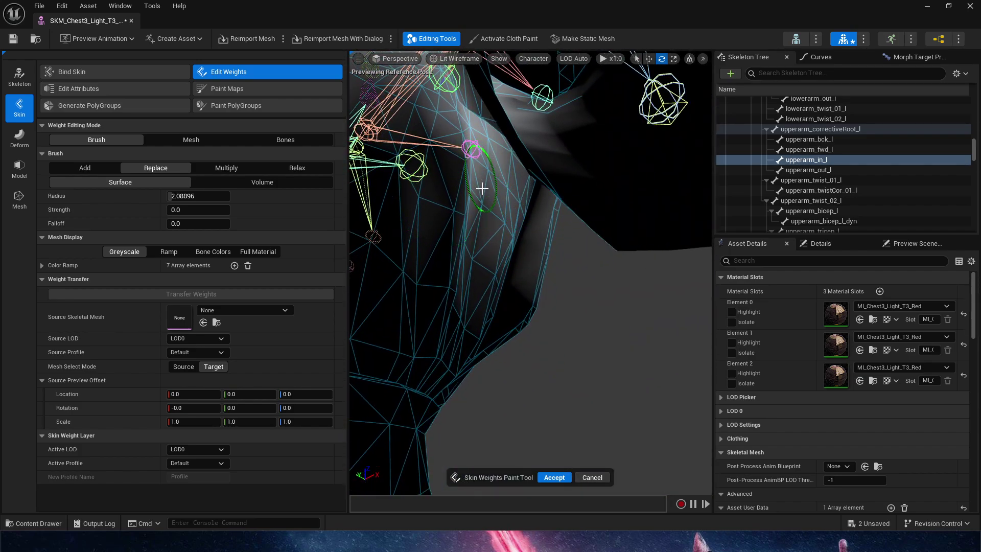
{"action": "left_click_drag", "start_coordinate": [492, 170], "coordinate": [473, 206], "text": "shift"}
{"action": "right_click_drag", "start_coordinate": [500, 235], "coordinate": [495, 229]}
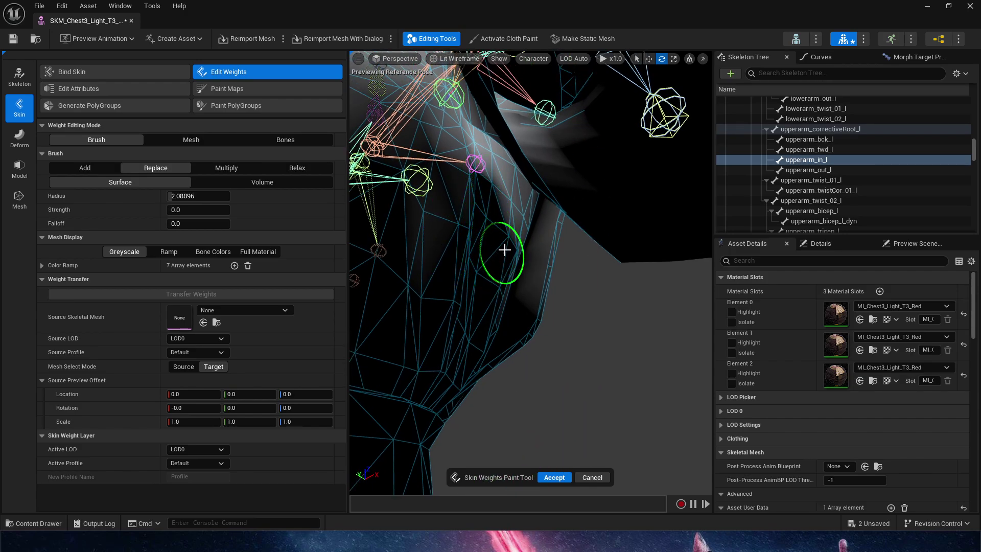
{"action": "right_click_drag", "start_coordinate": [502, 298], "coordinate": [523, 484]}
{"action": "left_click", "coordinate": [553, 479]}
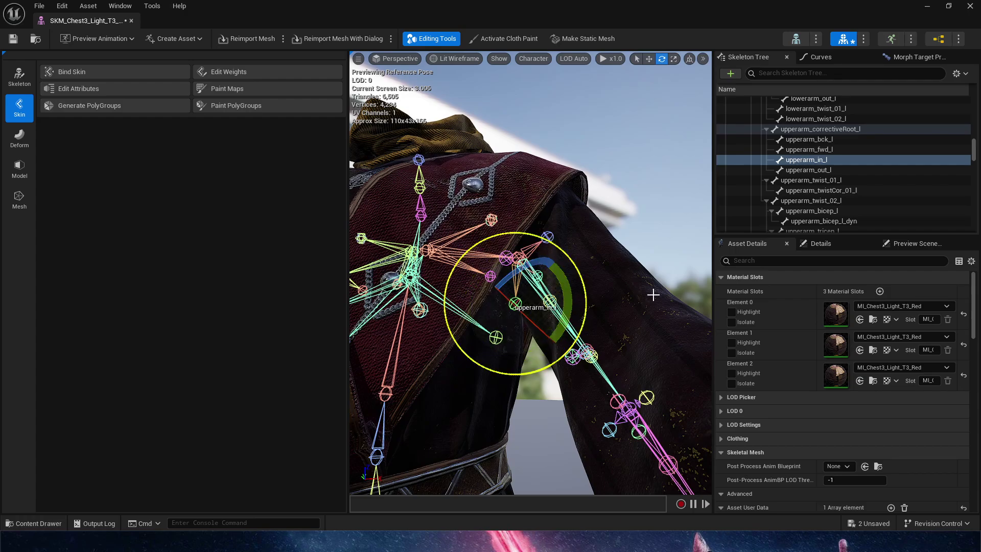
Step: Rotate the upperarm_l bone to check the deformation of the shoulder and armpit from behind, and undo the rotation
{"action": "left_click", "coordinate": [663, 231]}
{"action": "left_click", "coordinate": [563, 314]}
{"action": "scroll", "coordinate": [604, 260], "scroll_direction": "down", "scroll_amount": 3}
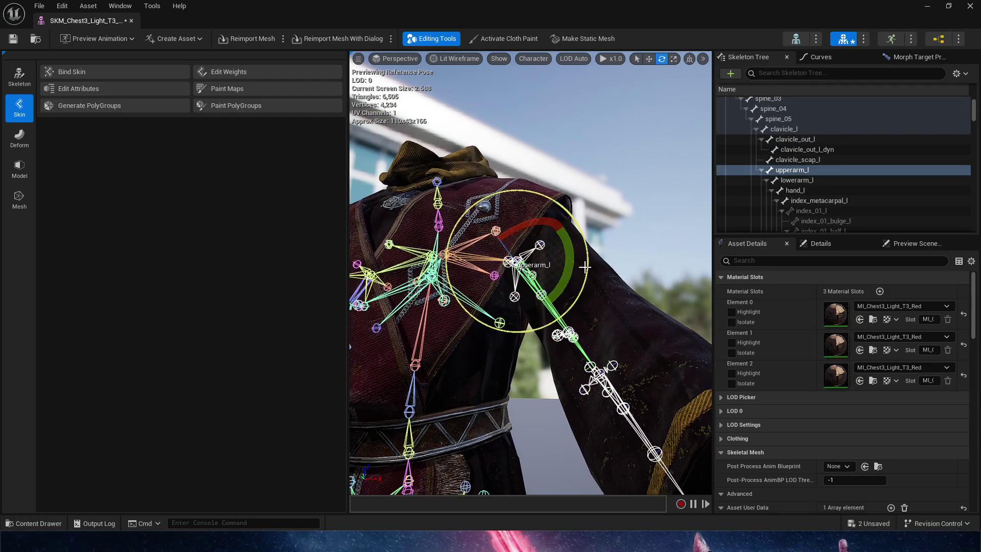
{"action": "left_click_drag", "start_coordinate": [566, 281], "coordinate": [557, 189]}
{"action": "scroll", "coordinate": [598, 237], "scroll_direction": "up", "scroll_amount": 2}
{"action": "key", "text": "ctrl+z"}
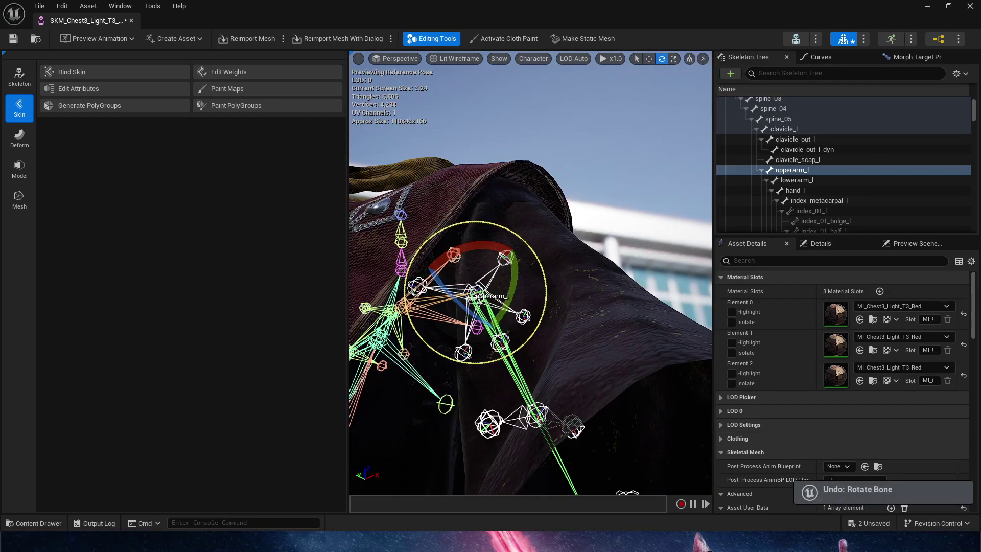
Step: Rotate upperarm_l again, examine the raised sleeve from the front, and undo the bone rotation
{"action": "left_click_drag", "start_coordinate": [587, 307], "coordinate": [608, 272]}
{"action": "left_click_drag", "start_coordinate": [626, 254], "coordinate": [684, 291], "text": "alt"}
{"action": "scroll", "coordinate": [626, 254], "scroll_direction": "down", "scroll_amount": 3}
{"action": "key", "text": "ctrl+z"}
{"action": "scroll", "coordinate": [626, 258], "scroll_direction": "down", "scroll_amount": 3}
{"action": "middle_click_drag", "start_coordinate": [458, 161], "coordinate": [453, 210]}
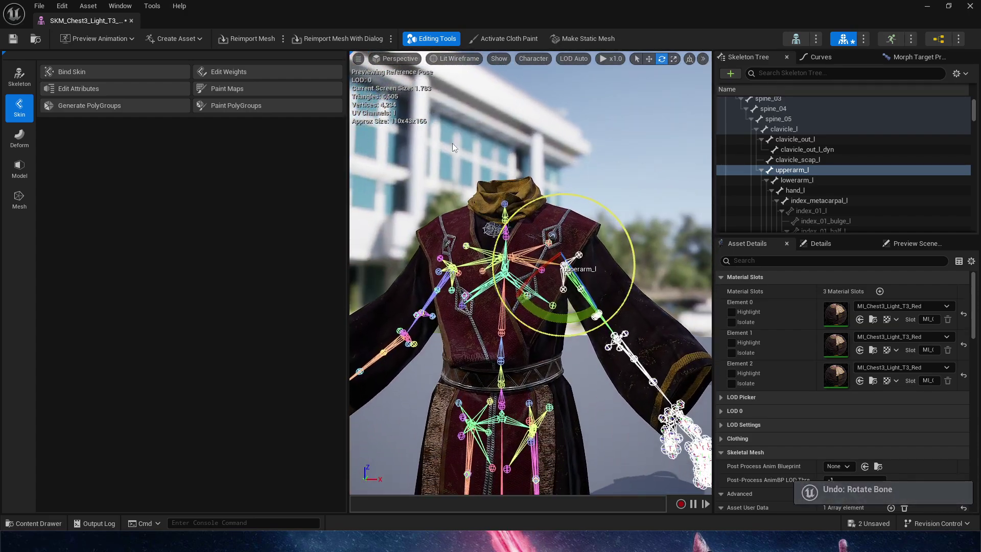
Step: Rotate the neck_01 bone to check how the scarf and collar deform, and undo the rotation
{"action": "scroll", "coordinate": [575, 189], "scroll_direction": "up", "scroll_amount": 3}
{"action": "middle_click_drag", "start_coordinate": [575, 188], "coordinate": [581, 290]}
{"action": "left_click", "coordinate": [581, 290]}
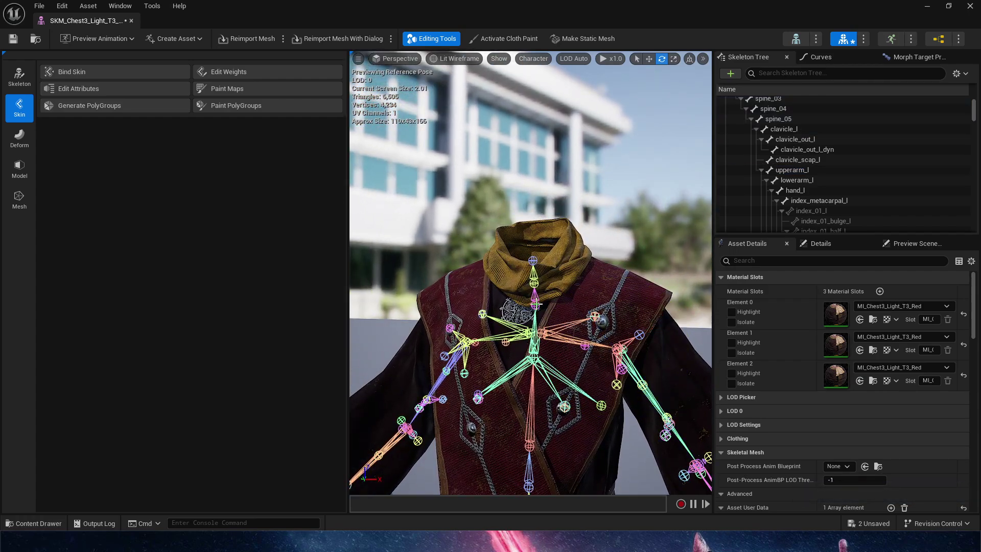
{"action": "left_click", "coordinate": [536, 302]}
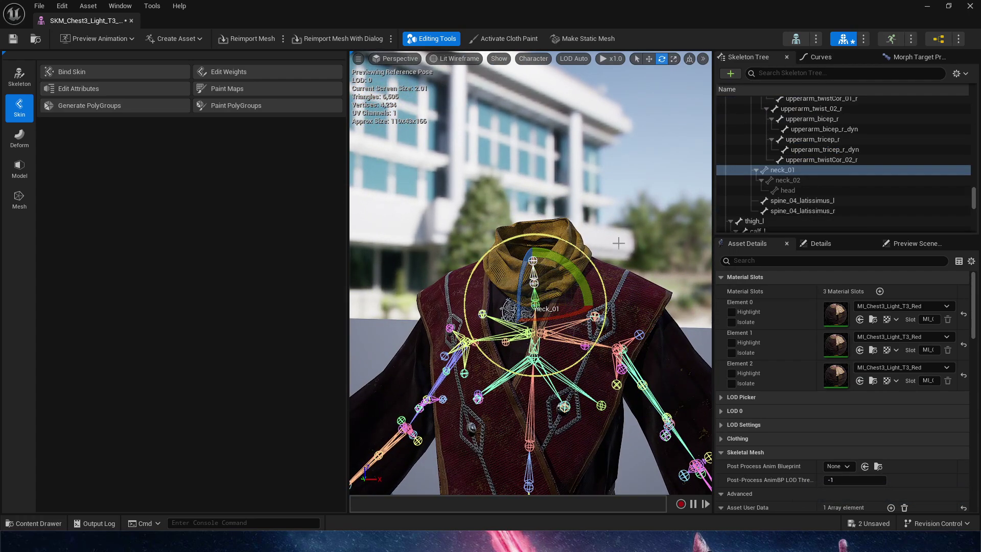
{"action": "scroll", "coordinate": [541, 270], "scroll_direction": "up", "scroll_amount": 1}
{"action": "left_click_drag", "start_coordinate": [531, 271], "coordinate": [549, 271]}
{"action": "key", "text": "ctrl+z"}
Step: Rotate the head bone to check its influence on the scarf, undo the rotation and deselect the bone
{"action": "key", "text": "q"}
{"action": "left_click", "coordinate": [544, 238]}
{"action": "left_click", "coordinate": [546, 237]}
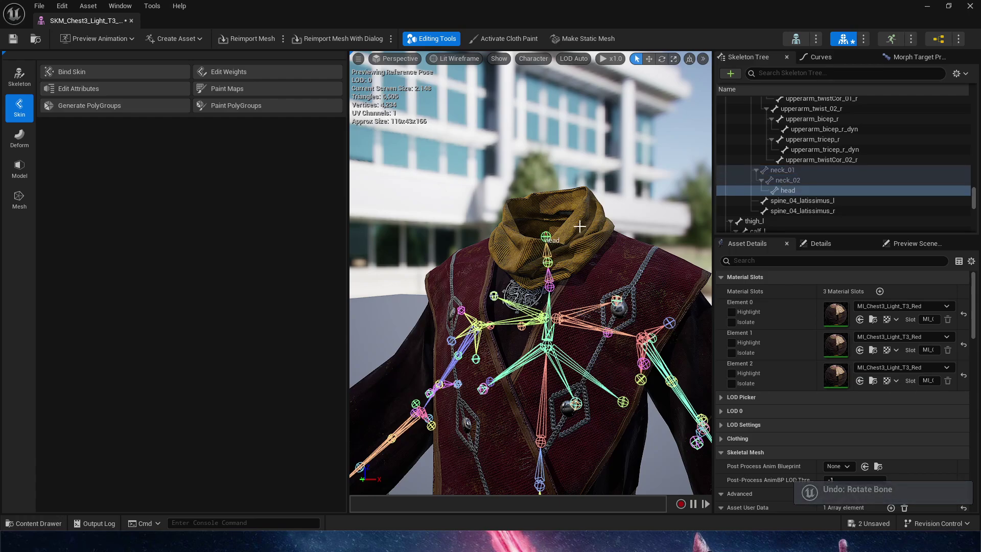
{"action": "key", "text": "e"}
{"action": "left_click_drag", "start_coordinate": [524, 269], "coordinate": [414, 333]}
{"action": "key", "text": "ctrl+z"}
{"action": "scroll", "coordinate": [414, 333], "scroll_direction": "down", "scroll_amount": 3}
{"action": "scroll", "coordinate": [547, 243], "scroll_direction": "up", "scroll_amount": 3}
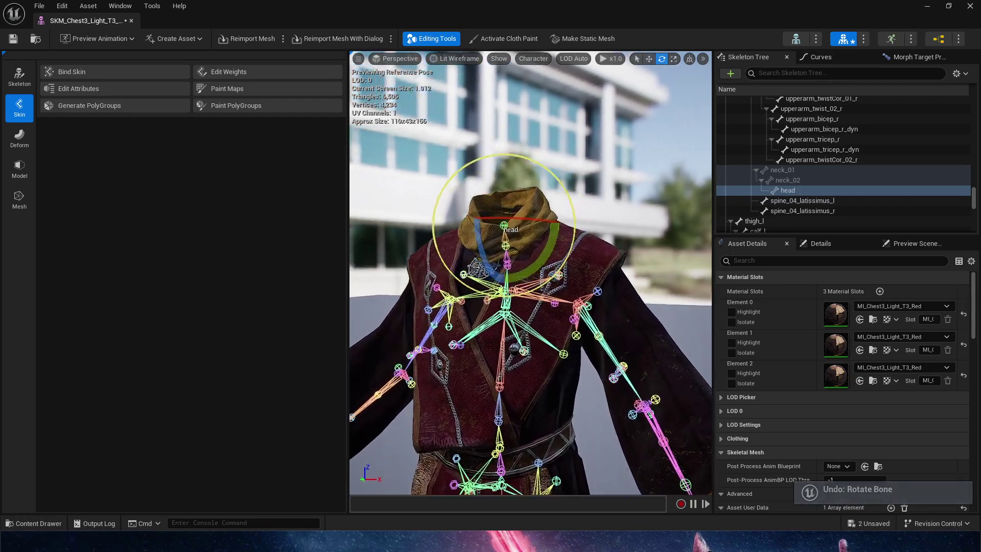
{"action": "left_click", "coordinate": [631, 179]}
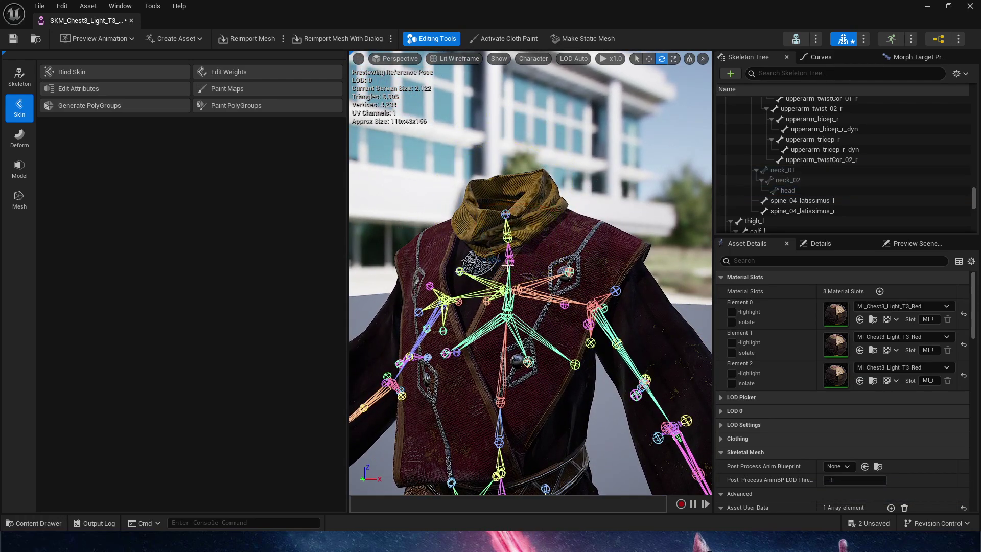
Step: Rotate the upperarm_l bone up and down to examine how the collar follows the arm, and undo the last rotation
{"action": "left_click", "coordinate": [513, 261]}
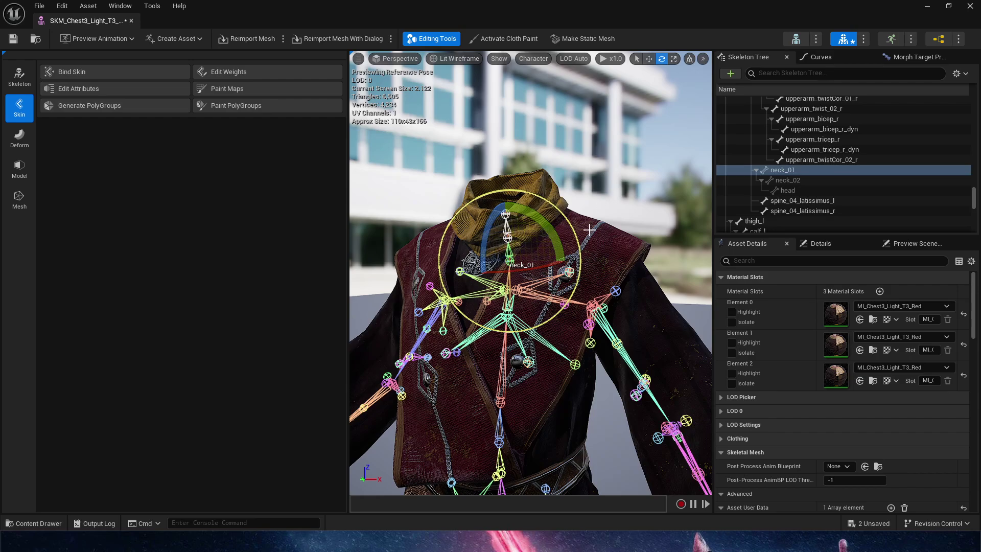
{"action": "left_click", "coordinate": [610, 328]}
{"action": "left_click_drag", "start_coordinate": [644, 327], "coordinate": [622, 281]}
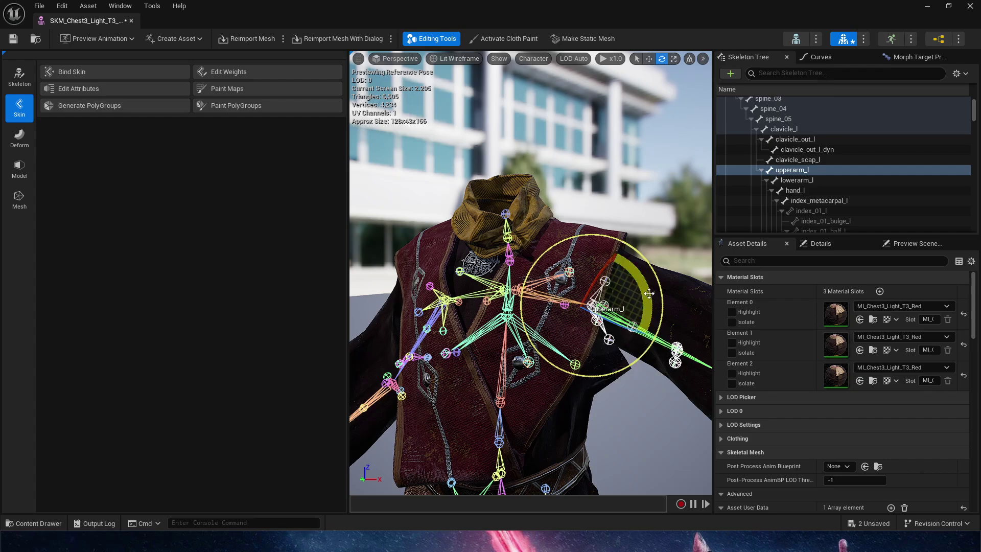
{"action": "left_click_drag", "start_coordinate": [649, 292], "coordinate": [645, 337]}
{"action": "left_click", "coordinate": [510, 261]}
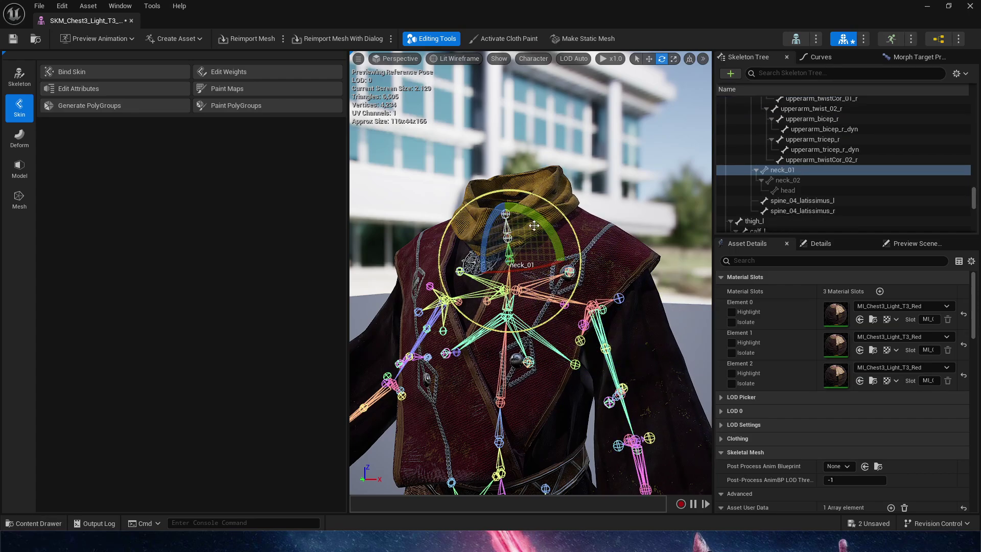
{"action": "left_click", "coordinate": [597, 346]}
{"action": "left_click_drag", "start_coordinate": [635, 334], "coordinate": [558, 219]}
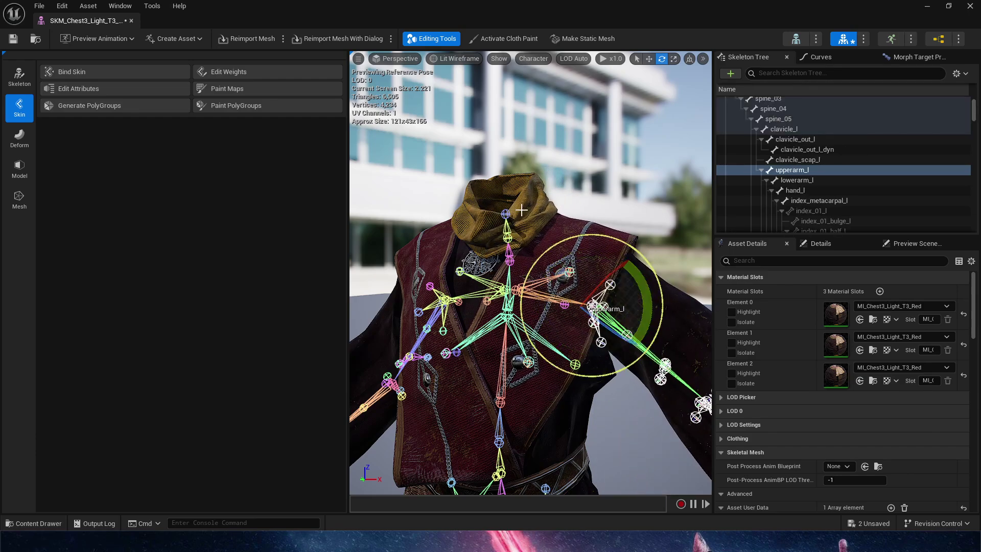
{"action": "scroll", "coordinate": [538, 225], "scroll_direction": "down", "scroll_amount": 3}
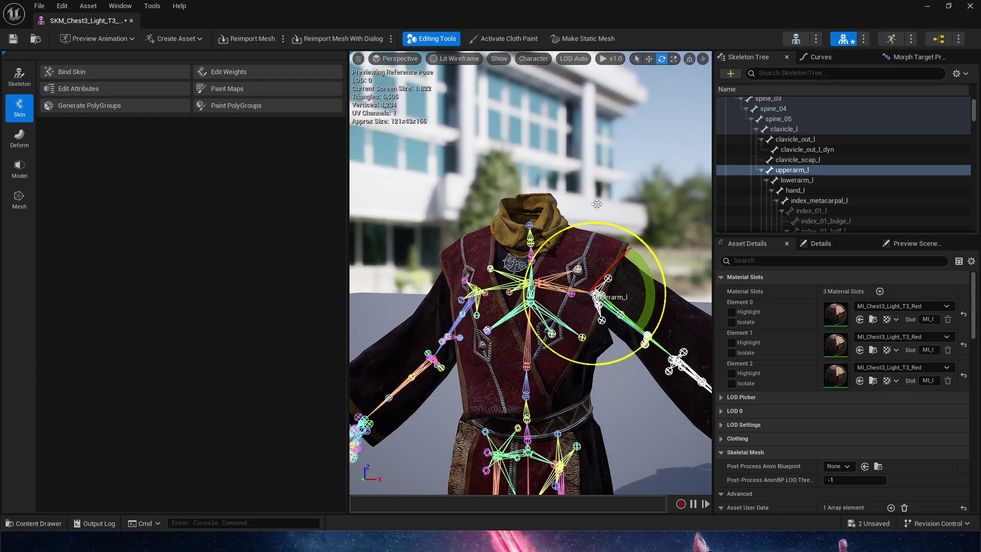
{"action": "key", "text": "ctrl+z"}
{"action": "left_click", "coordinate": [615, 148]}
{"action": "scroll", "coordinate": [615, 148], "scroll_direction": "down", "scroll_amount": 2}
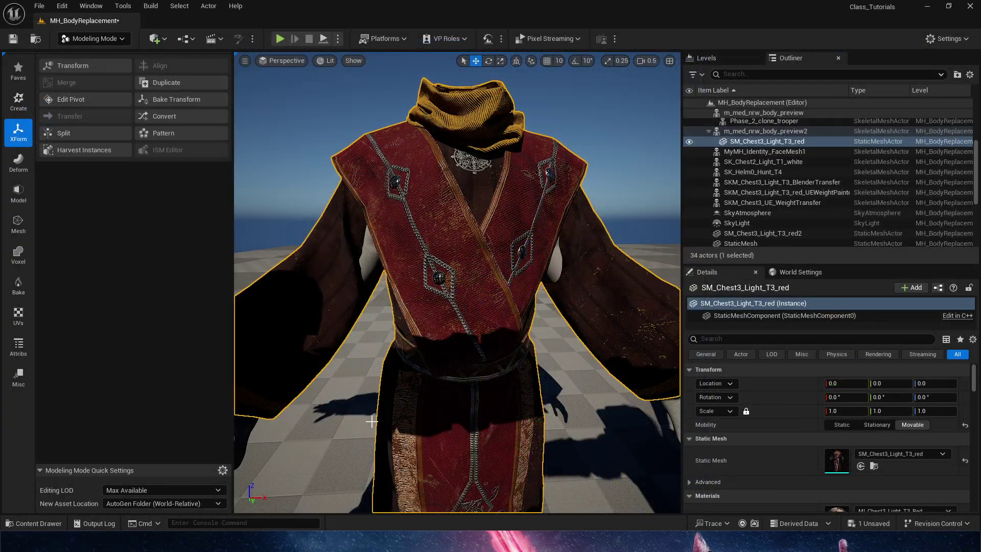
Step: Place the SKM_Chest3_Light_T3_red1 skeletal mesh from the project's content into the MH_BodyReplacement level
{"action": "key", "text": "ctrl+space"}
{"action": "left_click_drag", "start_coordinate": [220, 382], "coordinate": [592, 470]}
{"action": "right_click_drag", "start_coordinate": [591, 471], "coordinate": [533, 504]}
{"action": "scroll", "coordinate": [557, 396], "scroll_direction": "down", "scroll_amount": 5}
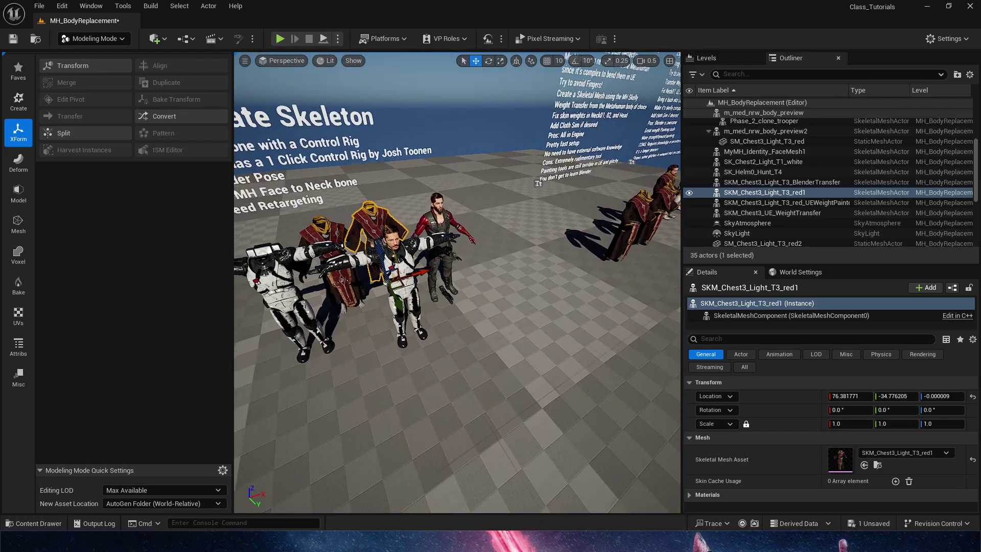
Step: Move the placed robe in front of the Entirely in Unreal and Blender Workflow examples, to about X 665, Y 334
{"action": "left_click_drag", "start_coordinate": [400, 290], "coordinate": [651, 303]}
{"action": "right_click_drag", "start_coordinate": [562, 339], "coordinate": [538, 203]}
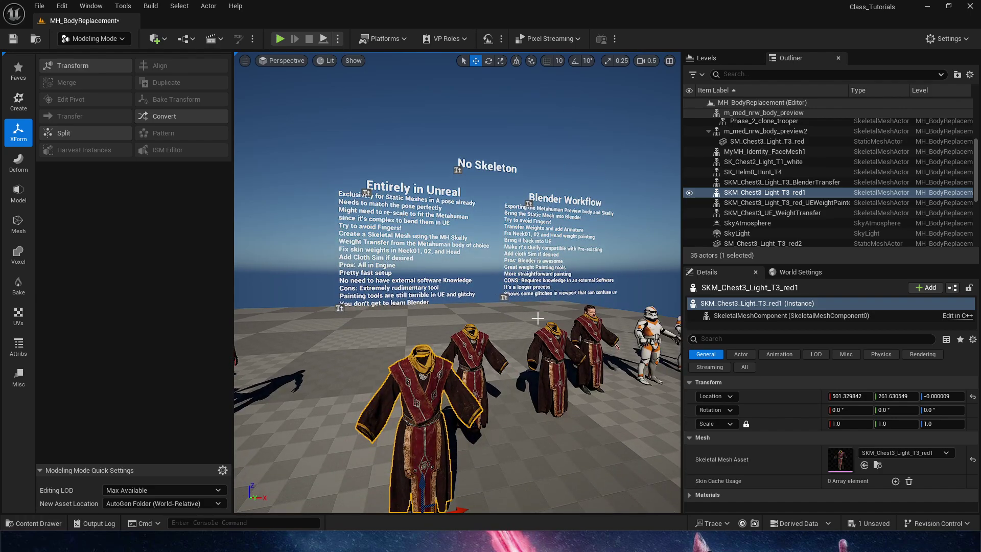
{"action": "left_click_drag", "start_coordinate": [530, 325], "coordinate": [381, 248]}
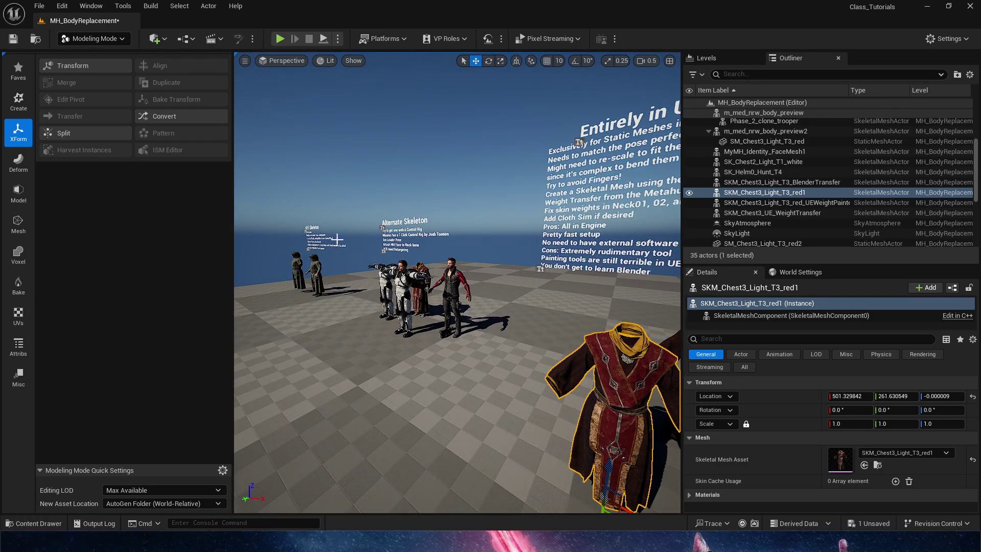
{"action": "key", "text": "f"}
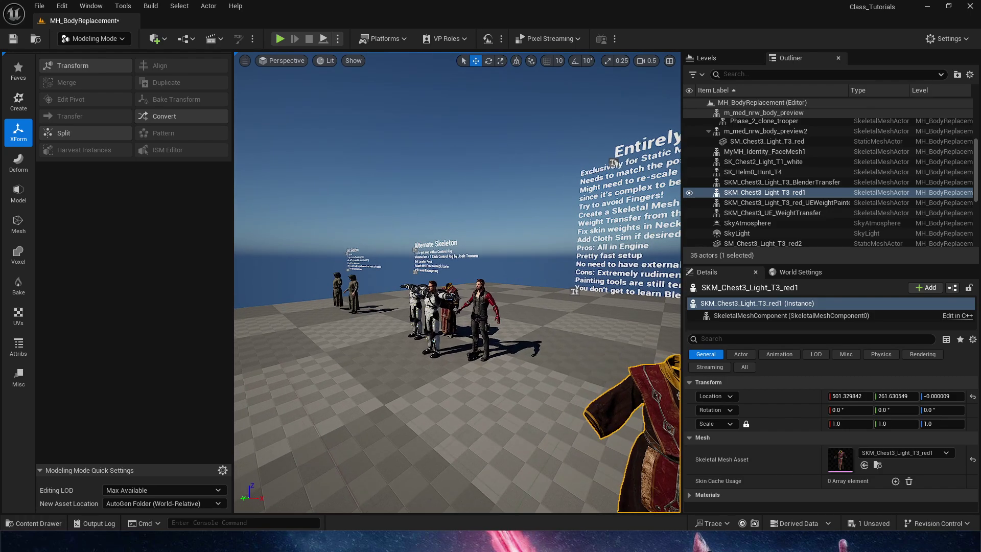
{"action": "left_click_drag", "start_coordinate": [444, 376], "coordinate": [659, 409]}
{"action": "key", "text": "f"}
Step: Open the Testing level sequence from the Cinematics folder and add the selected SKM_Chest3_Light_T3_red1 robe to it
{"action": "key", "text": "ctrl+space"}
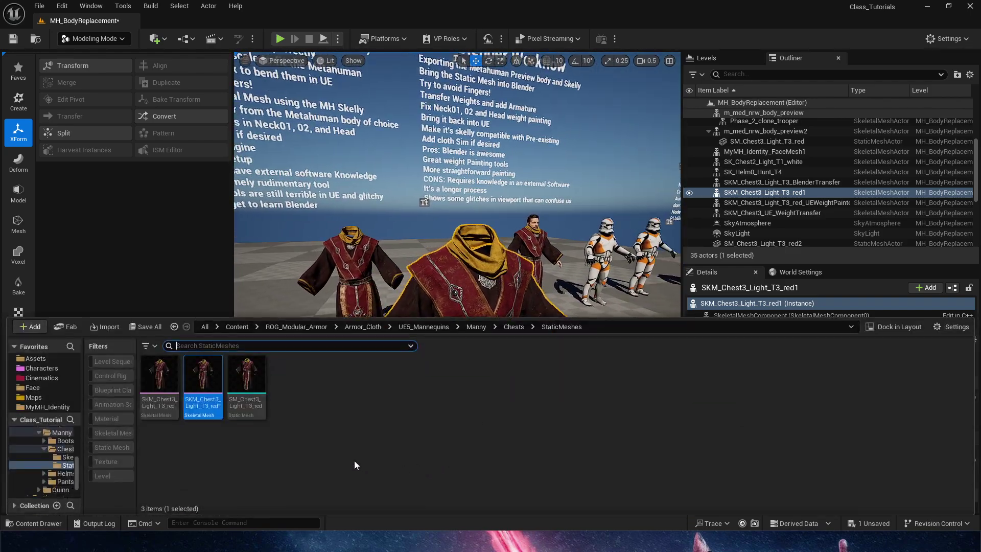
{"action": "left_click", "coordinate": [41, 378]}
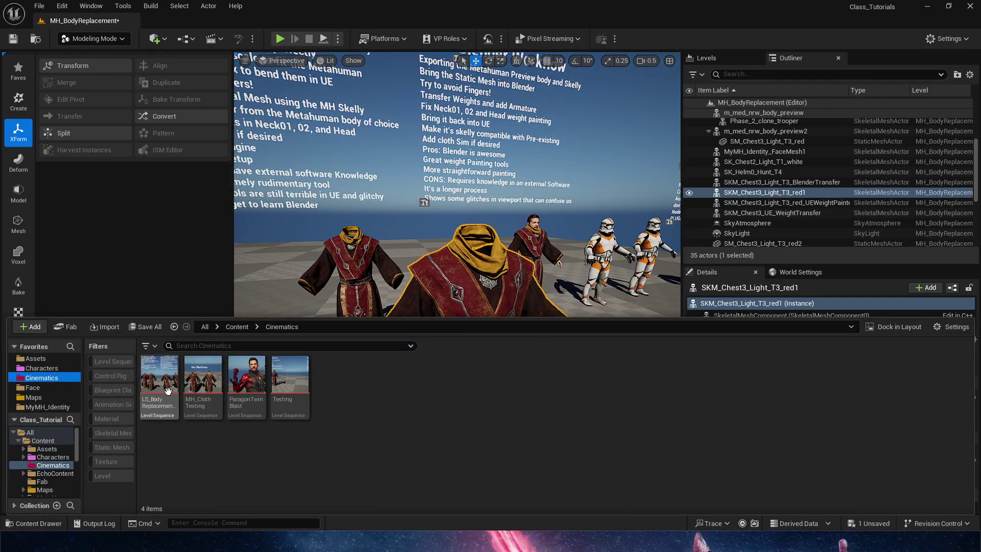
{"action": "double_click", "coordinate": [282, 385]}
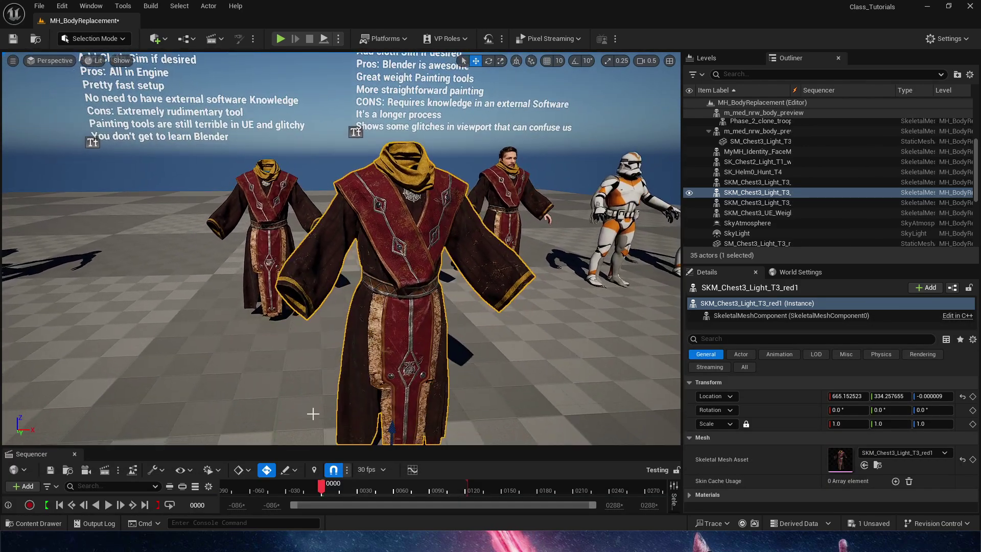
{"action": "left_click_drag", "start_coordinate": [298, 447], "coordinate": [286, 356]}
{"action": "right_click", "coordinate": [199, 428]}
{"action": "mouse_move", "coordinate": [255, 225]}
{"action": "left_click", "coordinate": [369, 232]}
Step: Search the animations for "walk" and add Walk_Fwd to the robe's Animation track
{"action": "left_click", "coordinate": [167, 424]}
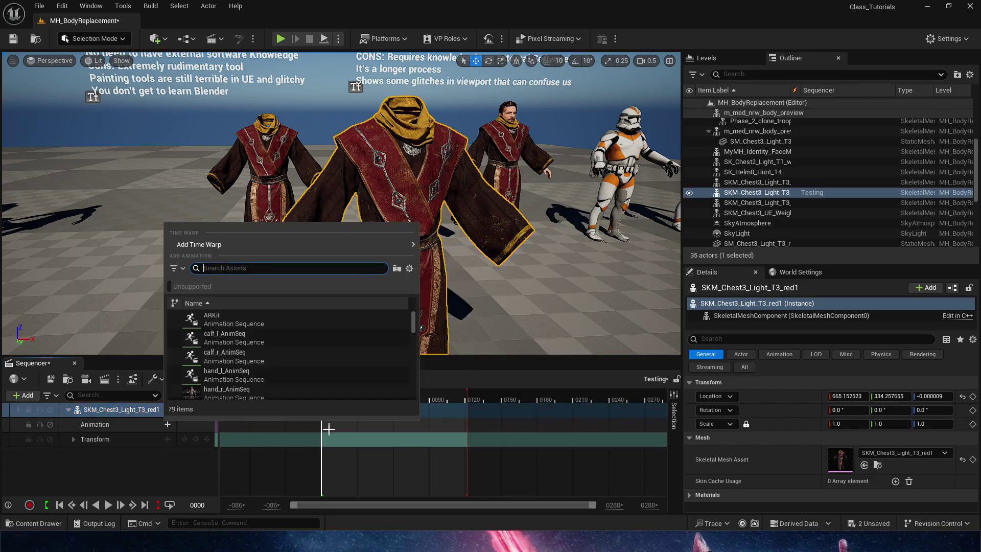
{"action": "type", "text": "walk"}
{"action": "scroll", "coordinate": [379, 357], "scroll_direction": "down", "scroll_amount": 3}
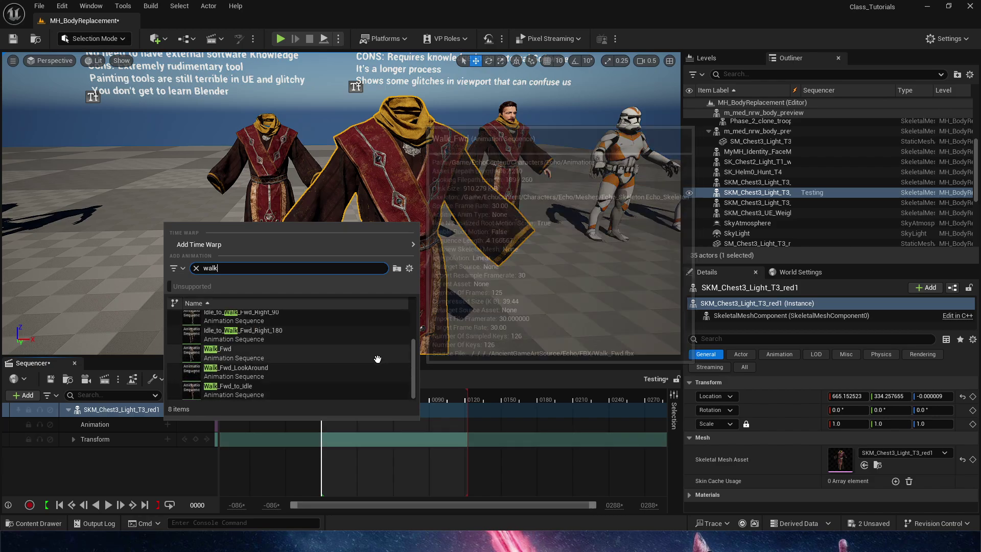
{"action": "left_click", "coordinate": [335, 344]}
Step: Play the walk animation from frame 0 to examine the robe's deformation, and return to frame 0
{"action": "left_click_drag", "start_coordinate": [349, 397], "coordinate": [321, 409]}
{"action": "key", "text": "space"}
{"action": "right_click_drag", "start_coordinate": [328, 307], "coordinate": [358, 306]}
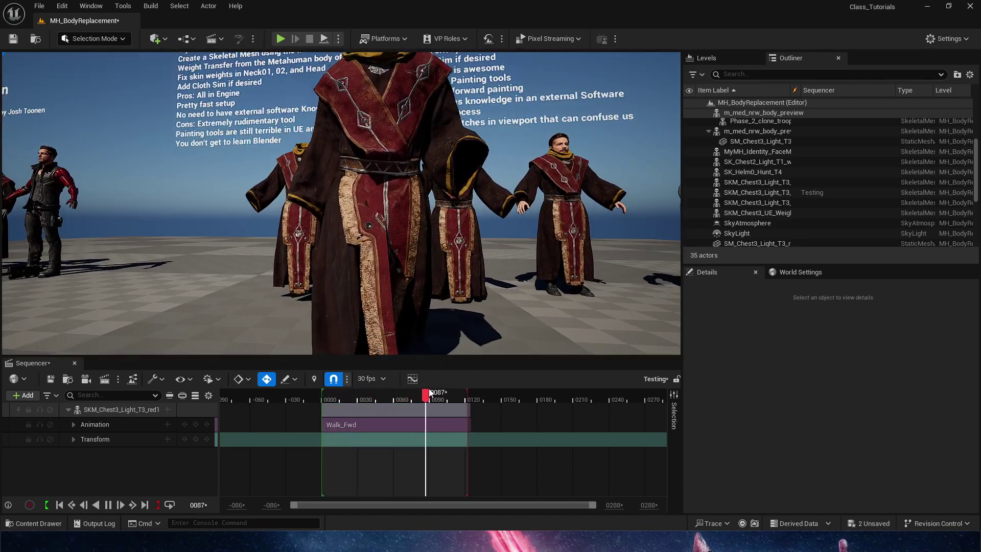
{"action": "left_click", "coordinate": [317, 399]}
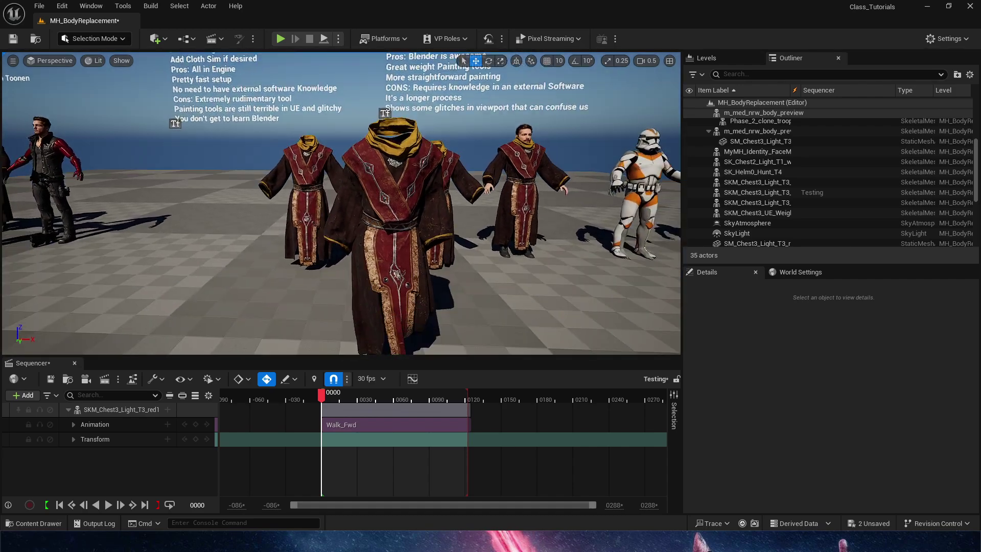
Step: Add a layered MetaHuman_ControlRig track to the SKM_Chest3_Light_T3_red1 robe in the sequence
{"action": "right_click_drag", "start_coordinate": [341, 204], "coordinate": [381, 227]}
{"action": "left_click", "coordinate": [166, 415]}
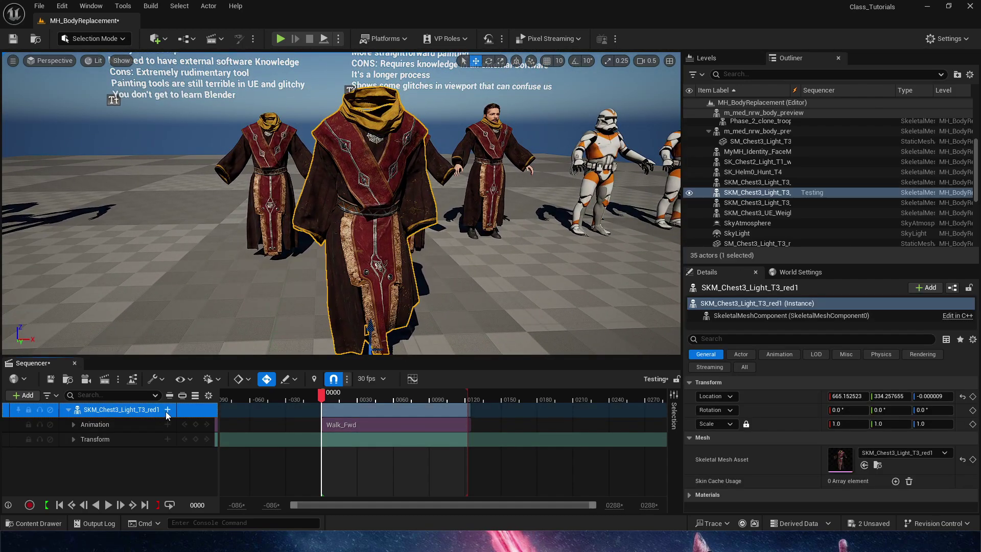
{"action": "left_click", "coordinate": [167, 409]}
{"action": "mouse_move", "coordinate": [247, 350]}
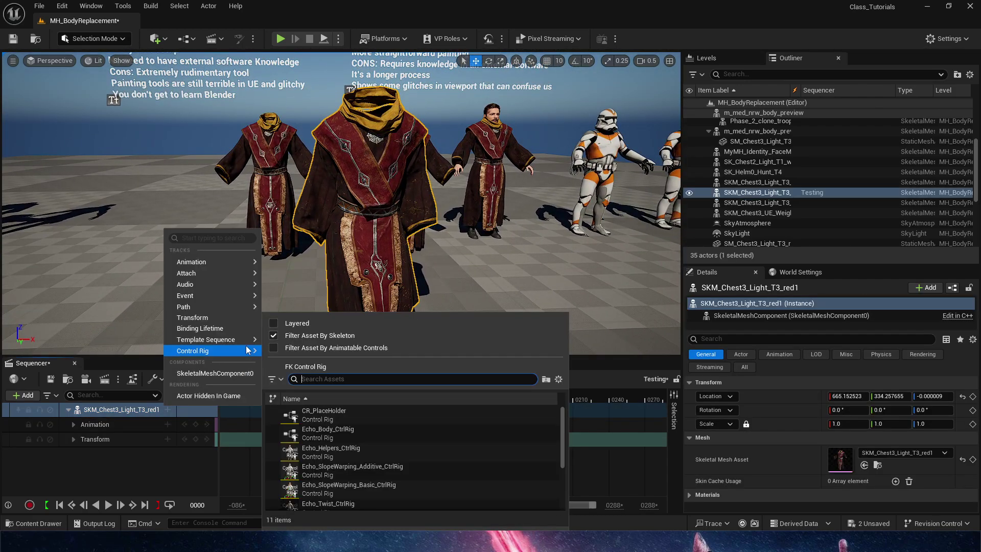
{"action": "left_click", "coordinate": [274, 323]}
{"action": "left_click", "coordinate": [335, 452]}
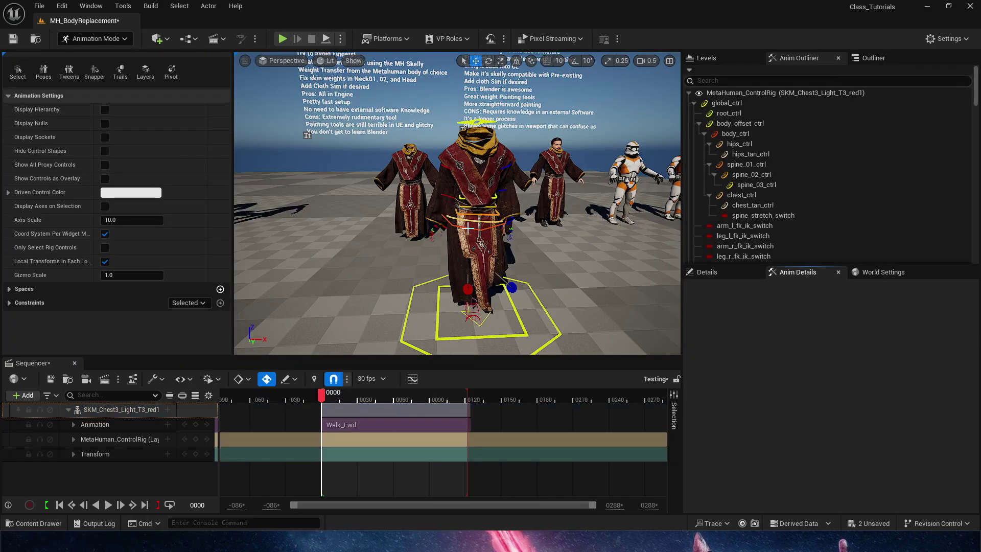
Step: Lower the rig's body_ctrl control to test the robe's deformation, and undo the move
{"action": "scroll", "coordinate": [468, 228], "scroll_direction": "up", "scroll_amount": 4}
{"action": "left_click", "coordinate": [486, 246]}
{"action": "left_click_drag", "start_coordinate": [486, 245], "coordinate": [534, 255], "text": "alt"}
{"action": "left_click_drag", "start_coordinate": [497, 143], "coordinate": [505, 194]}
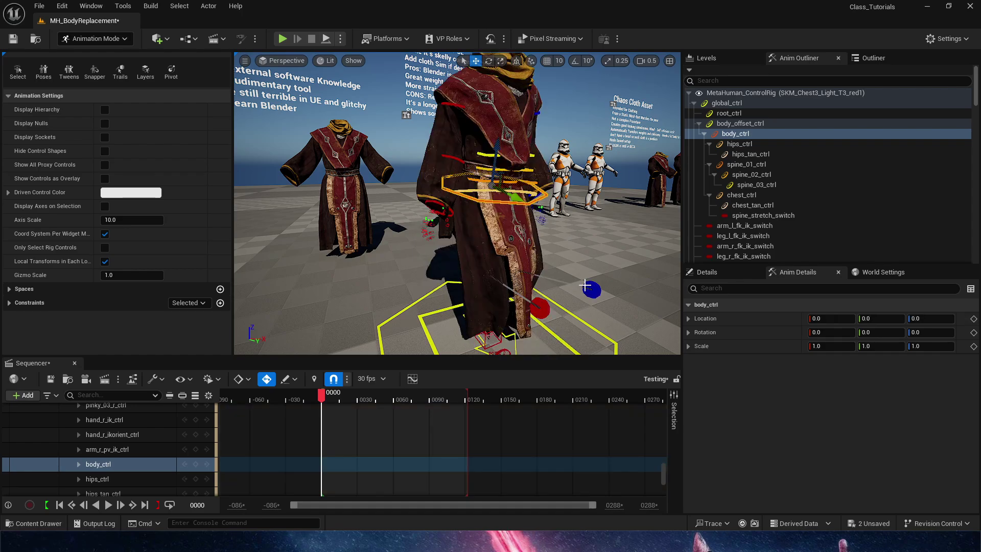
{"action": "key", "text": "ctrl+z"}
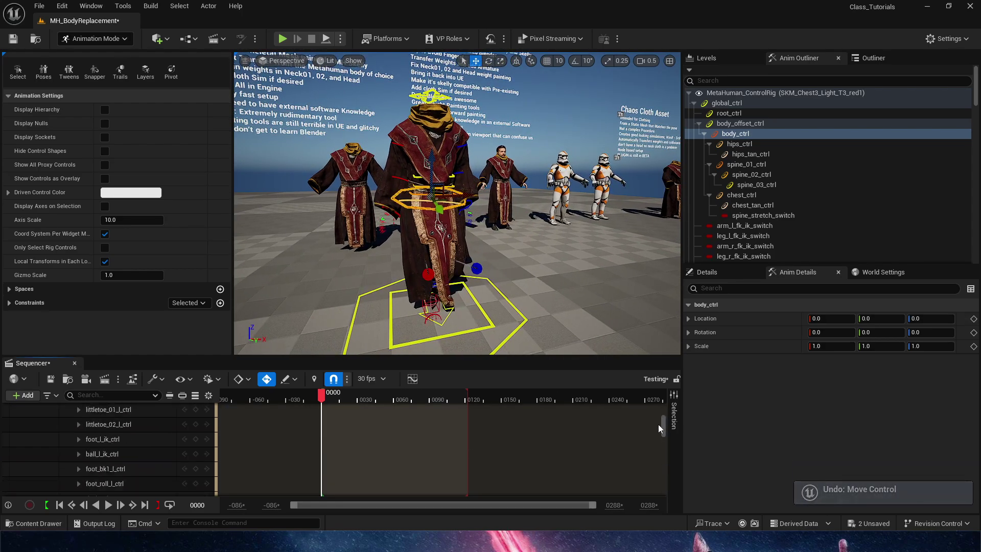
Step: Delete the MetaHuman_ControlRig track and remove the SKM_Chest3_Light_T3_red1 robe from the Testing sequence
{"action": "scroll", "coordinate": [659, 422], "scroll_direction": "up", "scroll_amount": 10}
{"action": "left_click", "coordinate": [99, 443]}
{"action": "key", "text": "Delete"}
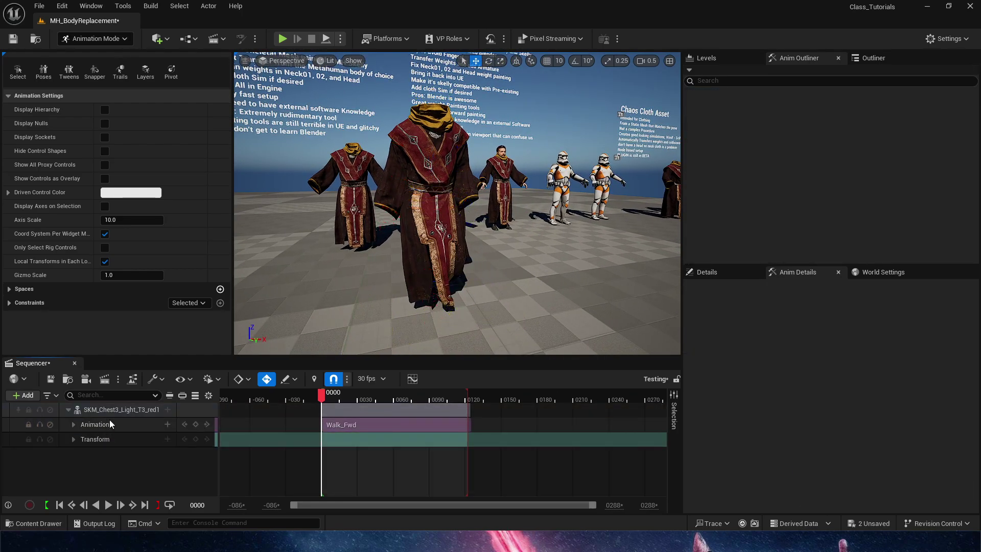
{"action": "left_click", "coordinate": [109, 416]}
{"action": "key", "text": "Delete"}
Step: Select the robed MetaHuman in front of the Blender Workflow text and open its BP_MyMH_BlenderWeights blueprint in the 3D component view
{"action": "right_click_drag", "start_coordinate": [500, 190], "coordinate": [500, 190]}
{"action": "left_click", "coordinate": [500, 190]}
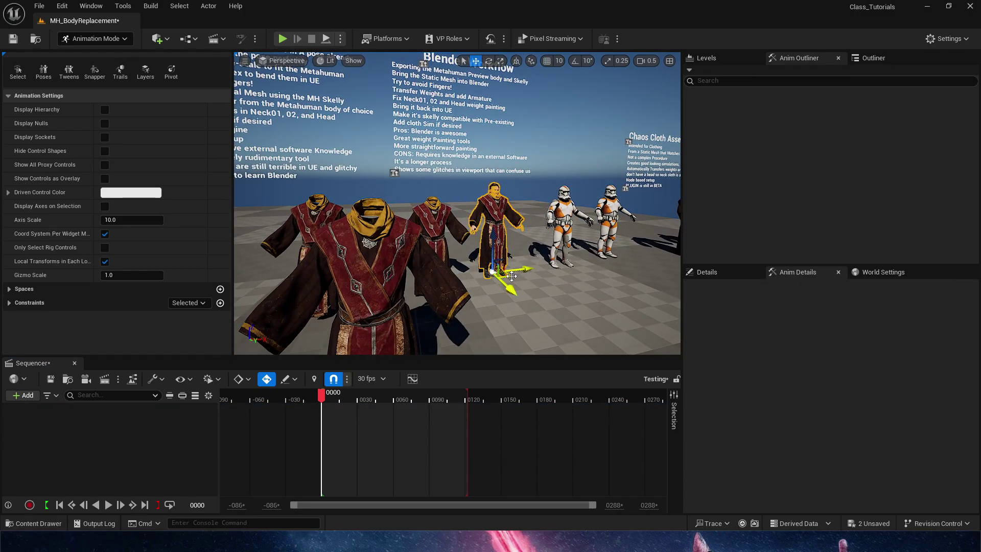
{"action": "key", "text": "f"}
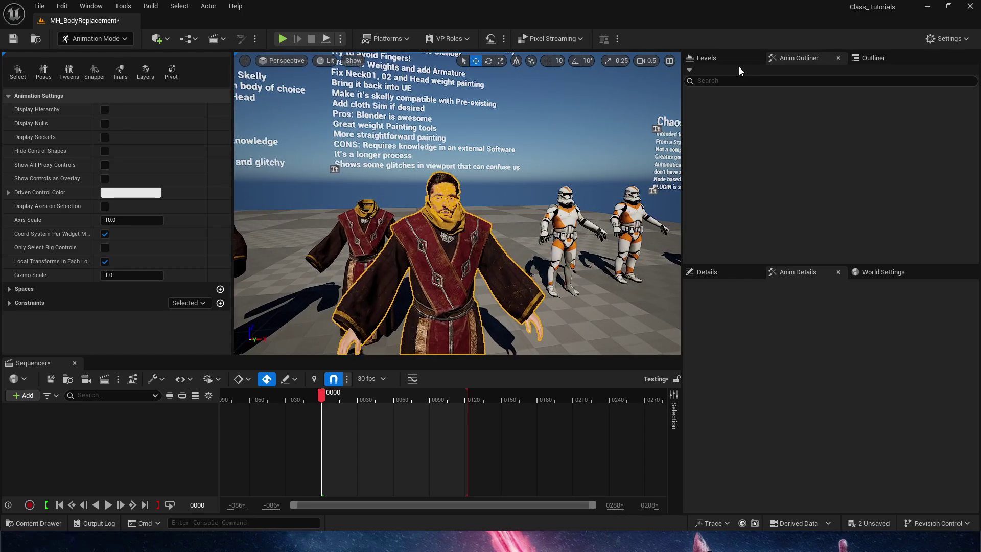
{"action": "left_click", "coordinate": [870, 58]}
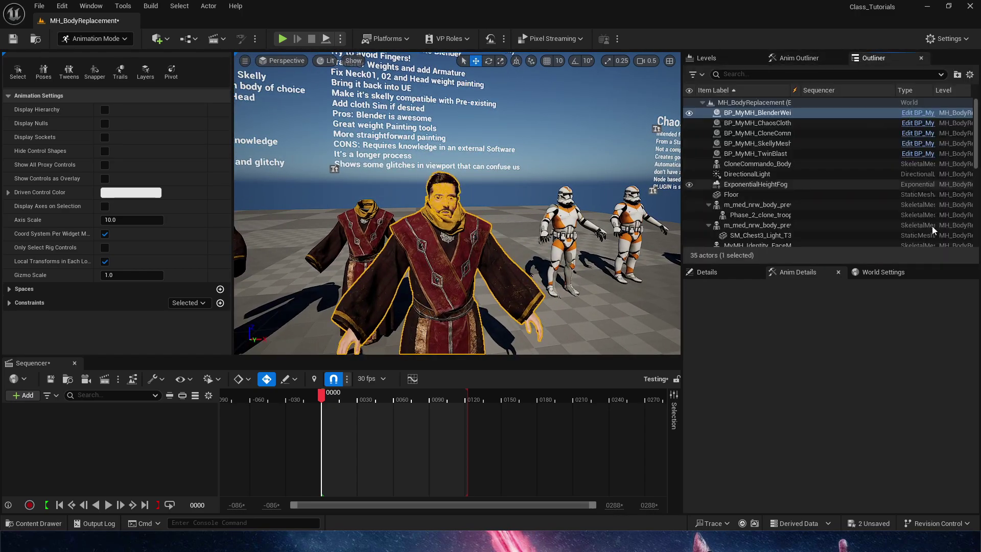
{"action": "left_click", "coordinate": [919, 114]}
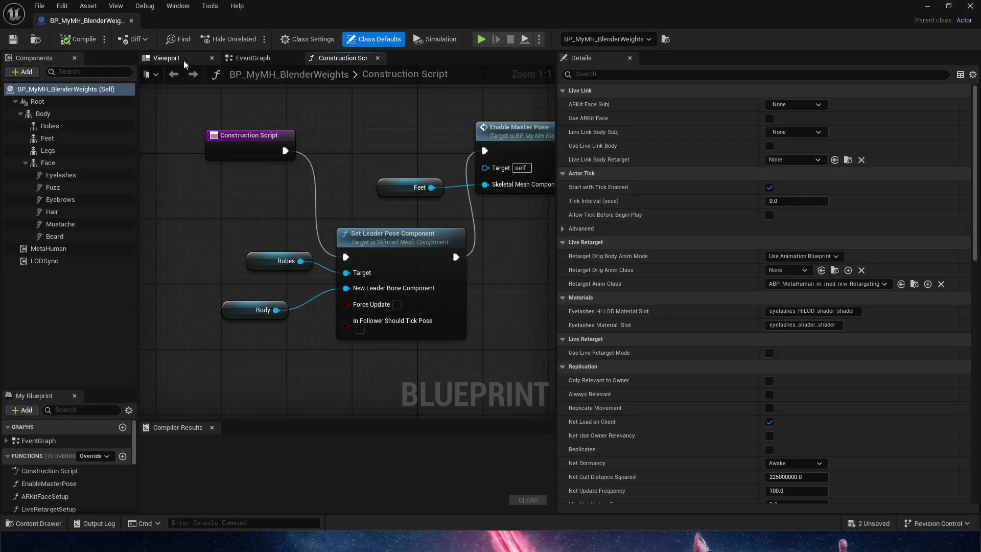
{"action": "left_click", "coordinate": [184, 61]}
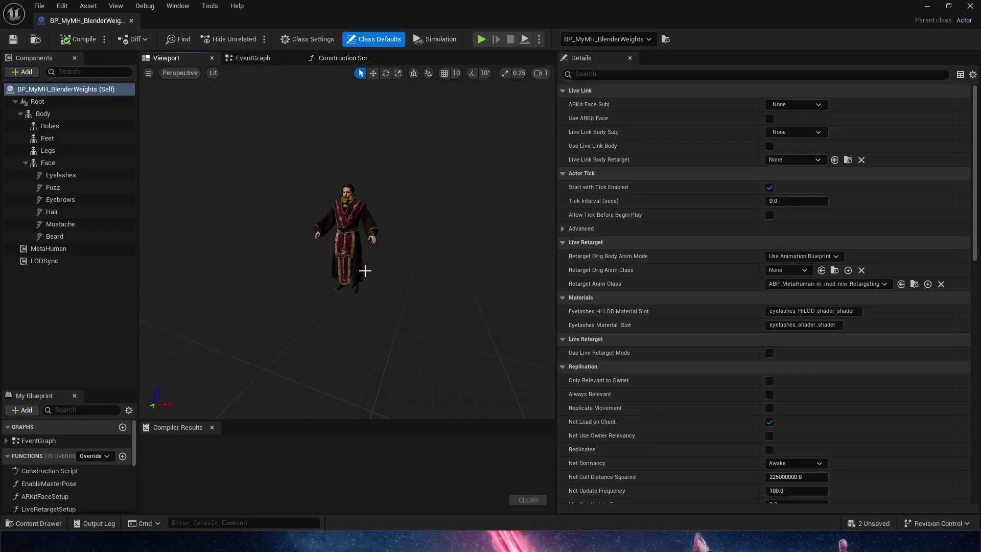
Step: Delete the existing Robes component from the BP_MyMH_BlenderWeights blueprint
{"action": "scroll", "coordinate": [409, 271], "scroll_direction": "up", "scroll_amount": 5}
{"action": "left_click", "coordinate": [389, 273]}
{"action": "scroll", "coordinate": [397, 285], "scroll_direction": "down", "scroll_amount": 4}
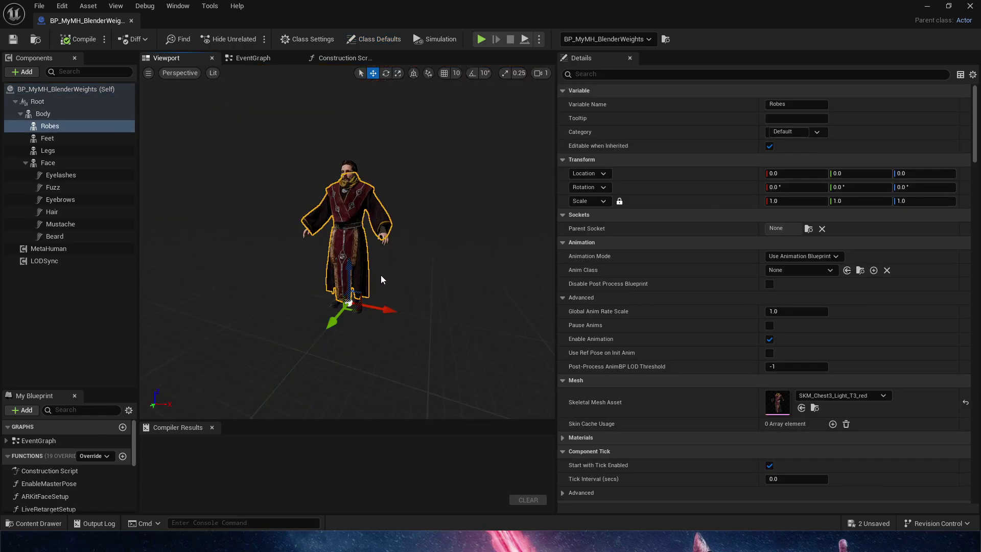
{"action": "key", "text": "Delete"}
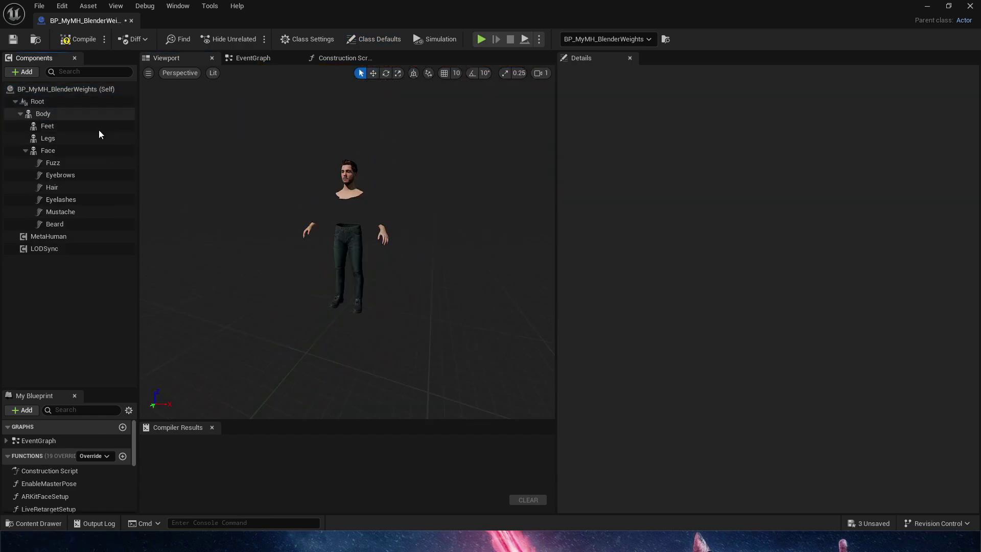
Step: Add a Skeletal Mesh component under Body and name it Robes
{"action": "left_click", "coordinate": [26, 72]}
{"action": "key", "text": "Escape"}
{"action": "left_click", "coordinate": [100, 112]}
{"action": "left_click", "coordinate": [29, 74]}
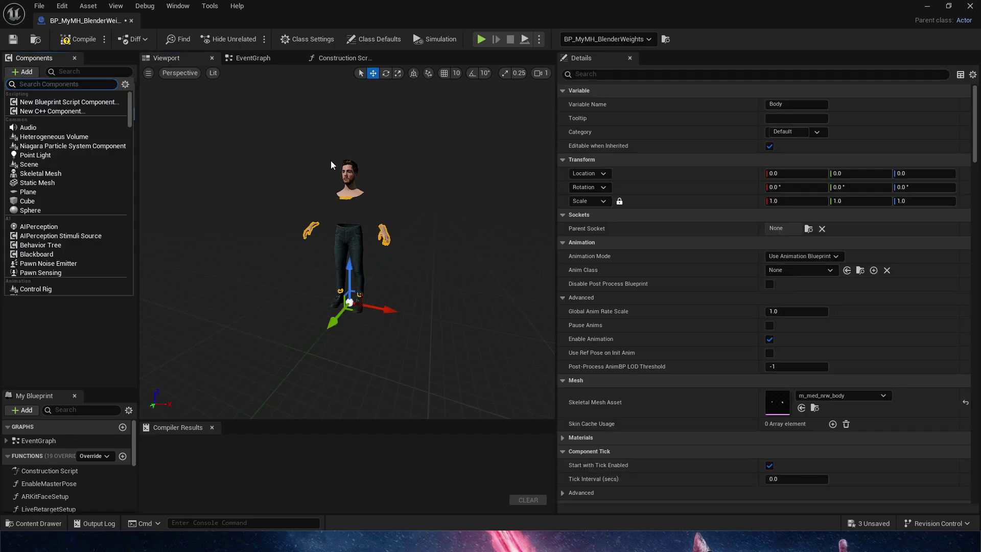
{"action": "type", "text": "skeltal"}
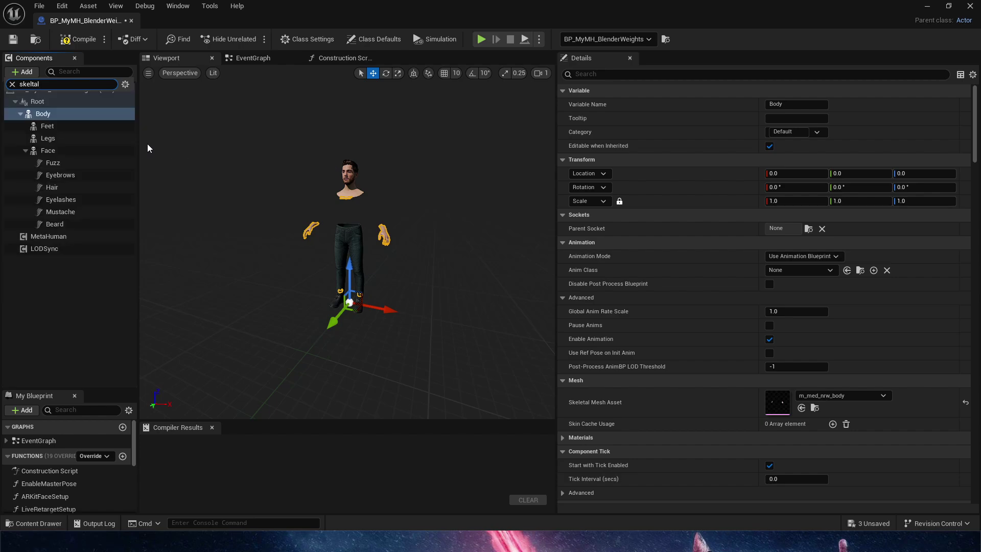
{"action": "key", "text": "BackSpace"}
{"action": "key", "text": "BackSpace"}
{"action": "key", "text": "BackSpace"}
{"action": "type", "text": "a"}
{"action": "key", "text": "BackSpace"}
{"action": "type", "text": "e"}
{"action": "left_click", "coordinate": [75, 121]}
{"action": "type", "text": "Bones"}
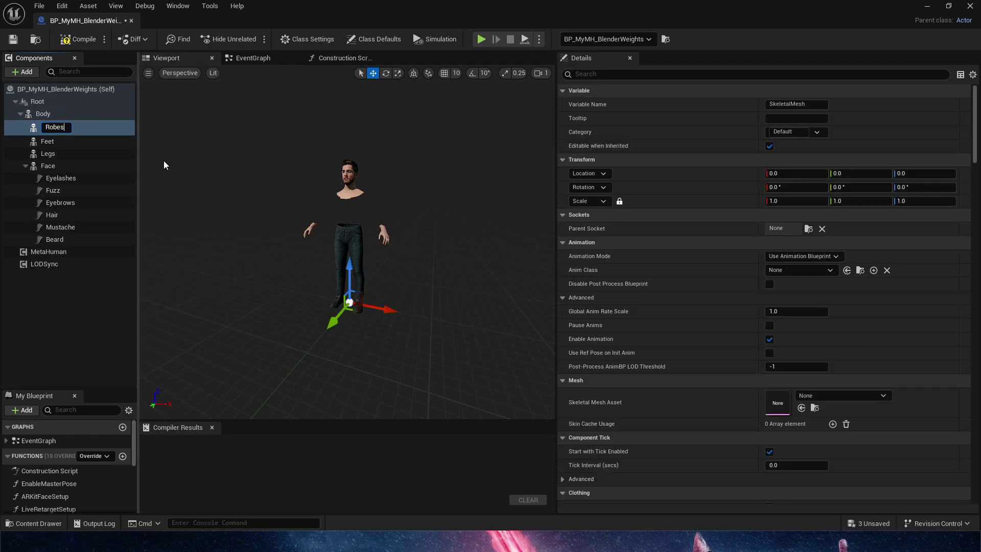
{"action": "key", "text": "Return"}
Step: Assign the SKM_Chest3_Light_T3_red1 mesh from the StaticMeshes folder to the new Robes component
{"action": "left_click", "coordinate": [46, 117]}
{"action": "left_click", "coordinate": [49, 126]}
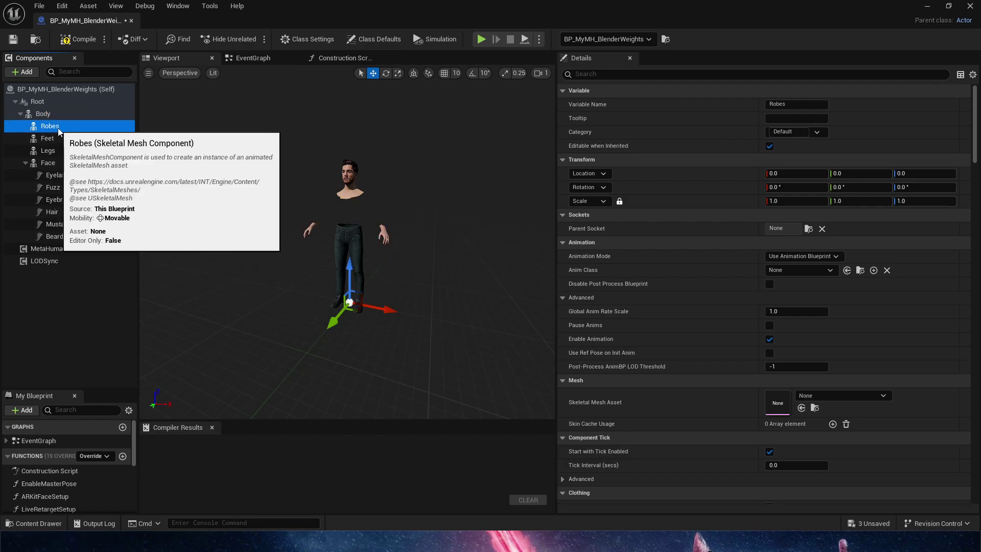
{"action": "key", "text": "ctrl+space"}
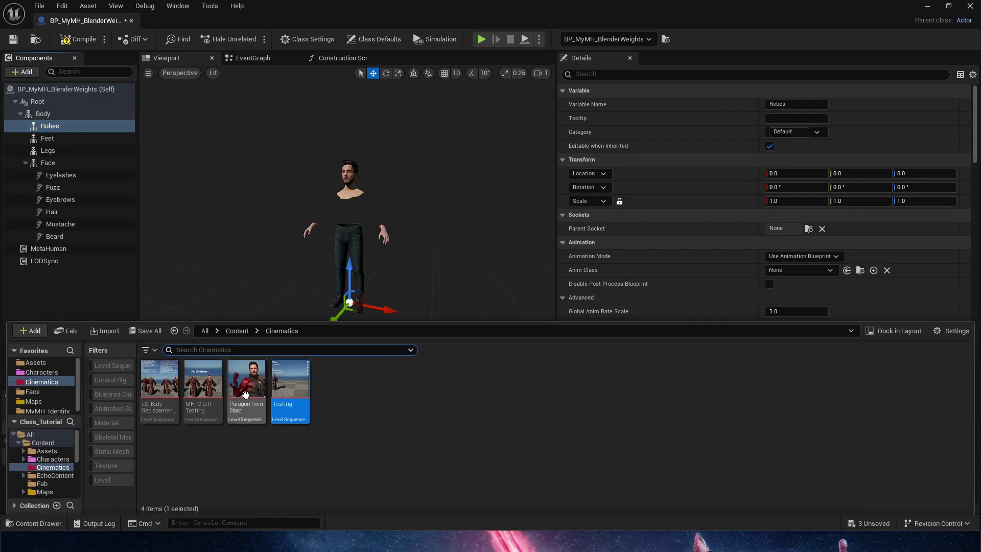
{"action": "left_click_drag", "start_coordinate": [459, 5], "coordinate": [590, 204]}
{"action": "right_click_drag", "start_coordinate": [450, 225], "coordinate": [393, 230]}
{"action": "left_click", "coordinate": [429, 283]}
{"action": "key", "text": "ctrl+space"}
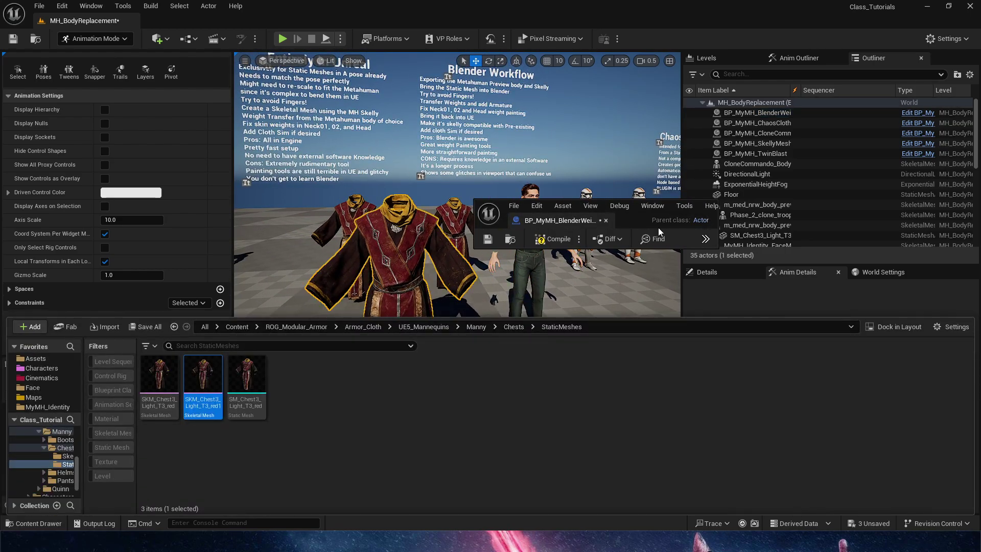
{"action": "left_click_drag", "start_coordinate": [615, 228], "coordinate": [628, 194]}
{"action": "double_click", "coordinate": [628, 194]}
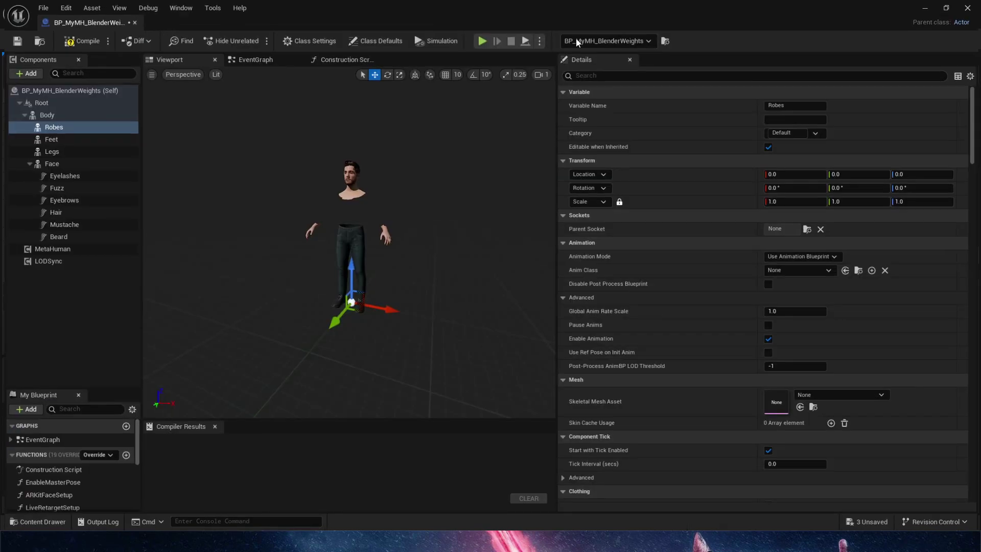
{"action": "left_click", "coordinate": [801, 409]}
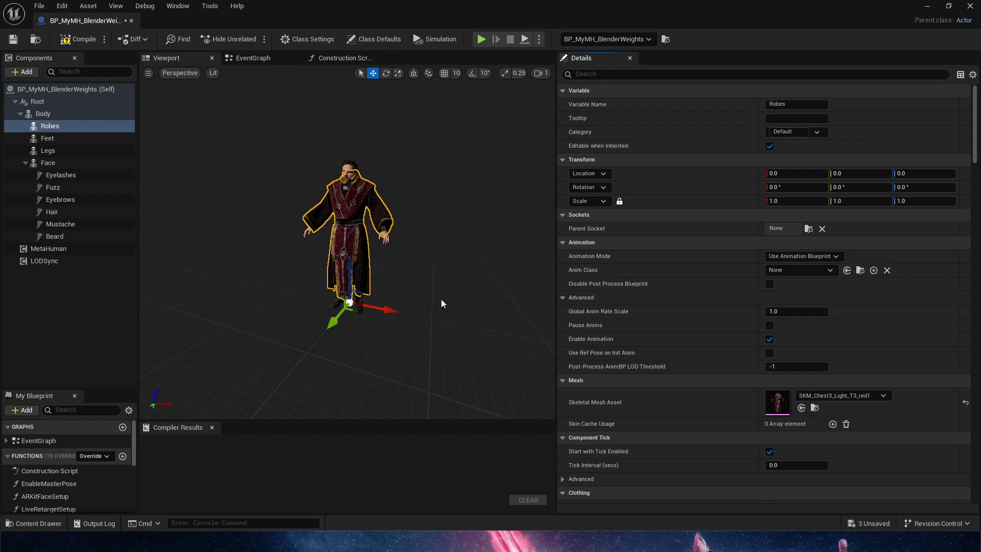
Step: Lower the Robes component to about -4.14 on Z so it fits the MetaHuman's neck, and save the blueprint
{"action": "left_click_drag", "start_coordinate": [441, 303], "coordinate": [441, 230]}
{"action": "middle_click_drag", "start_coordinate": [425, 240], "coordinate": [425, 318]}
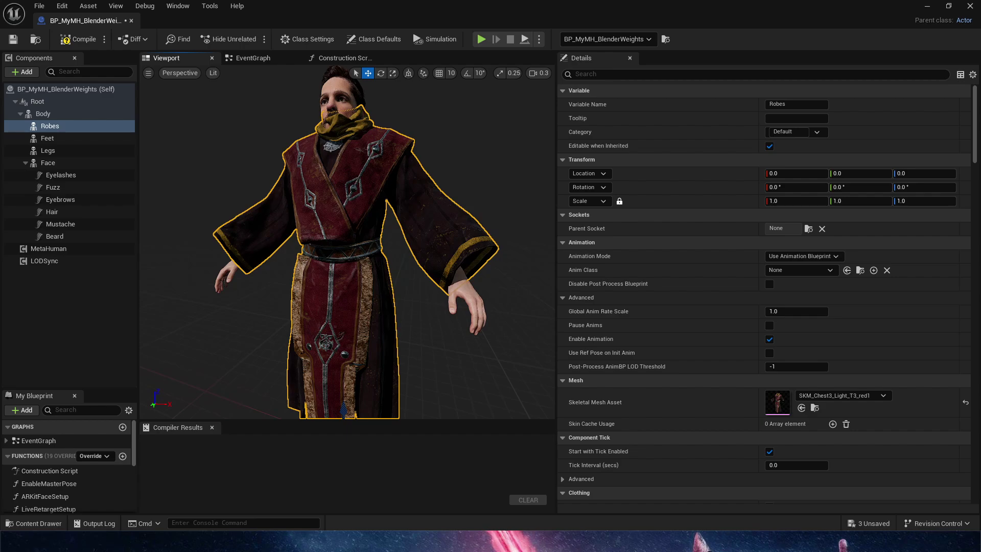
{"action": "left_click_drag", "start_coordinate": [378, 330], "coordinate": [379, 389]}
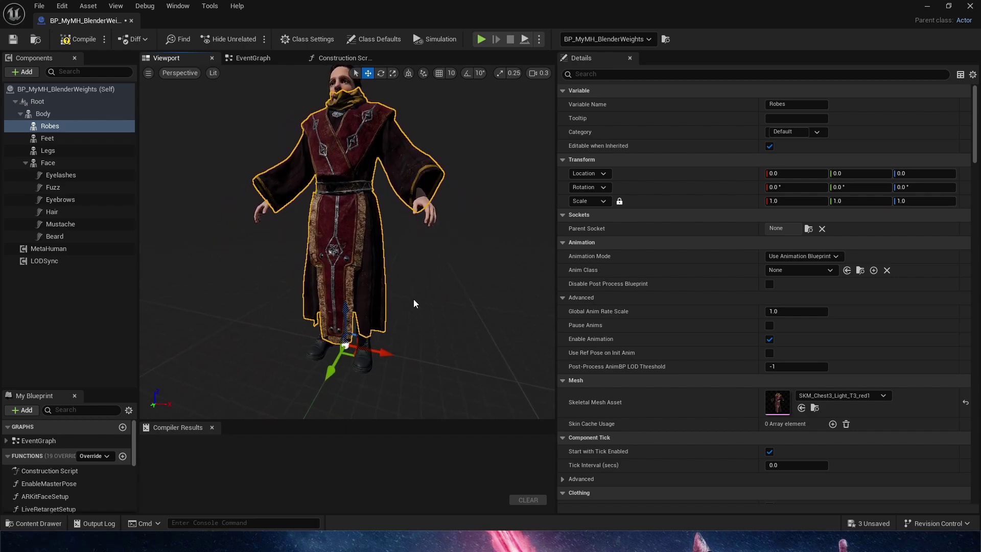
{"action": "scroll", "coordinate": [382, 247], "scroll_direction": "up", "scroll_amount": 1}
{"action": "middle_click_drag", "start_coordinate": [381, 247], "coordinate": [382, 196]}
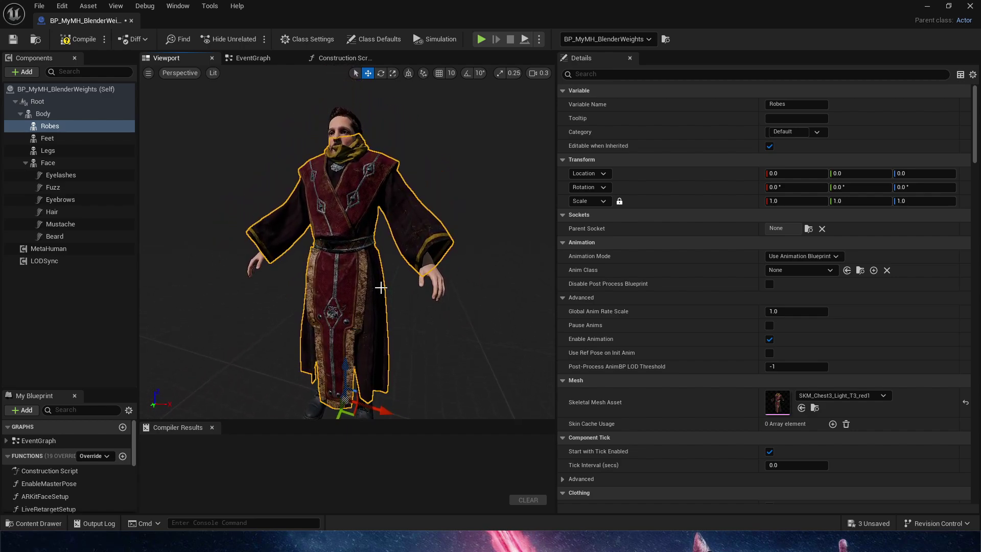
{"action": "left_click_drag", "start_coordinate": [345, 369], "coordinate": [343, 373]}
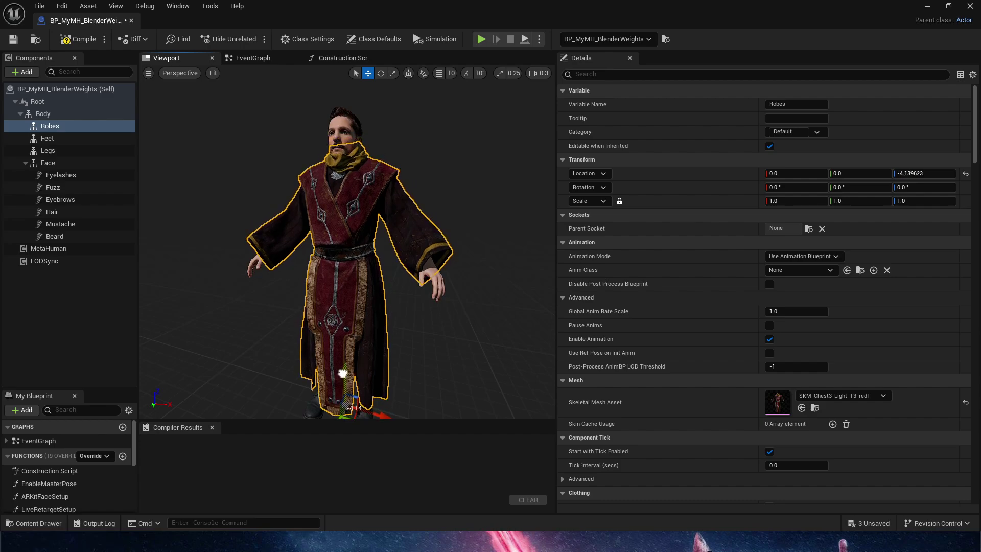
{"action": "scroll", "coordinate": [434, 320], "scroll_direction": "down", "scroll_amount": 2}
{"action": "middle_click_drag", "start_coordinate": [418, 308], "coordinate": [418, 316]}
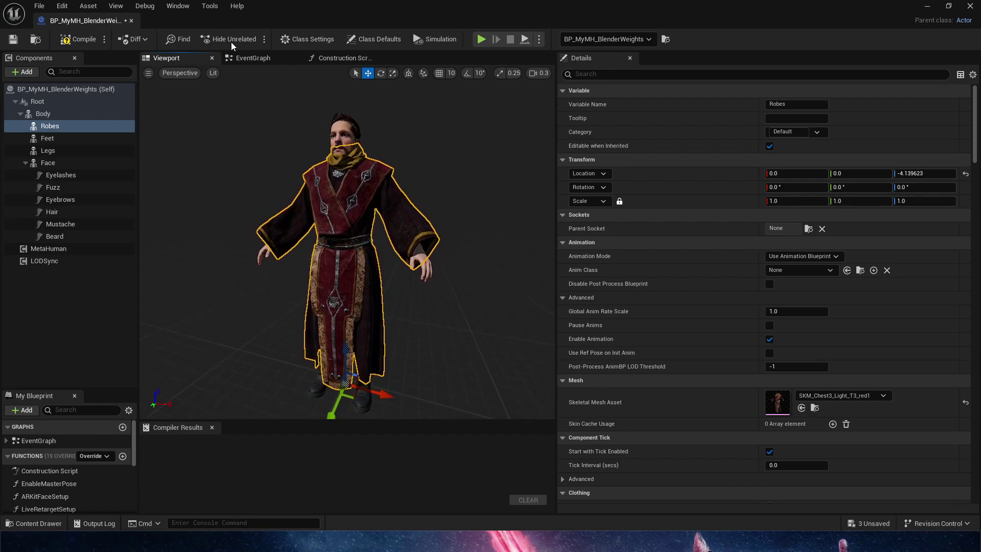
{"action": "left_click", "coordinate": [14, 40]}
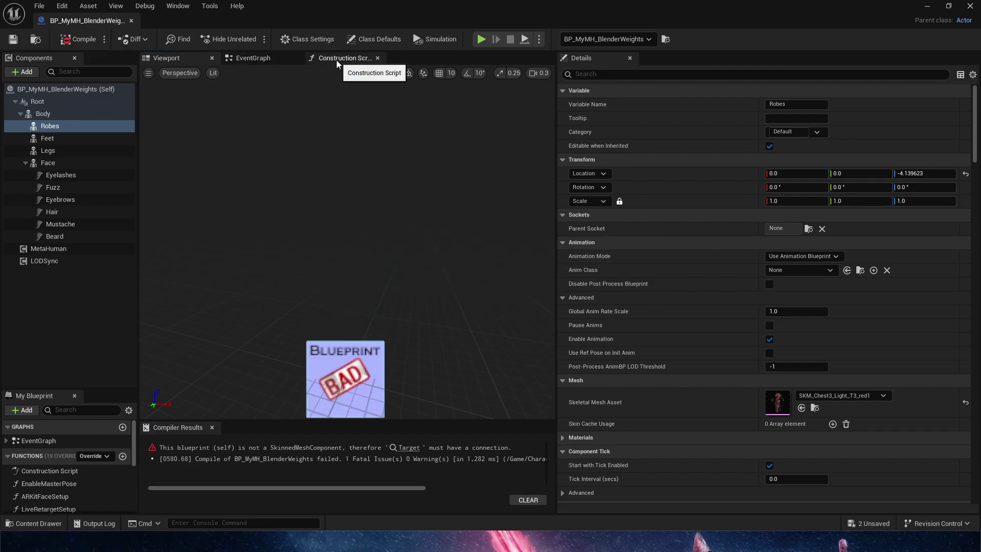
Step: Open the Construction Script and try to add a Set Leader Pose Component (Robes) node from its execution output
{"action": "left_click", "coordinate": [336, 60]}
{"action": "right_click_drag", "start_coordinate": [282, 172], "coordinate": [299, 229]}
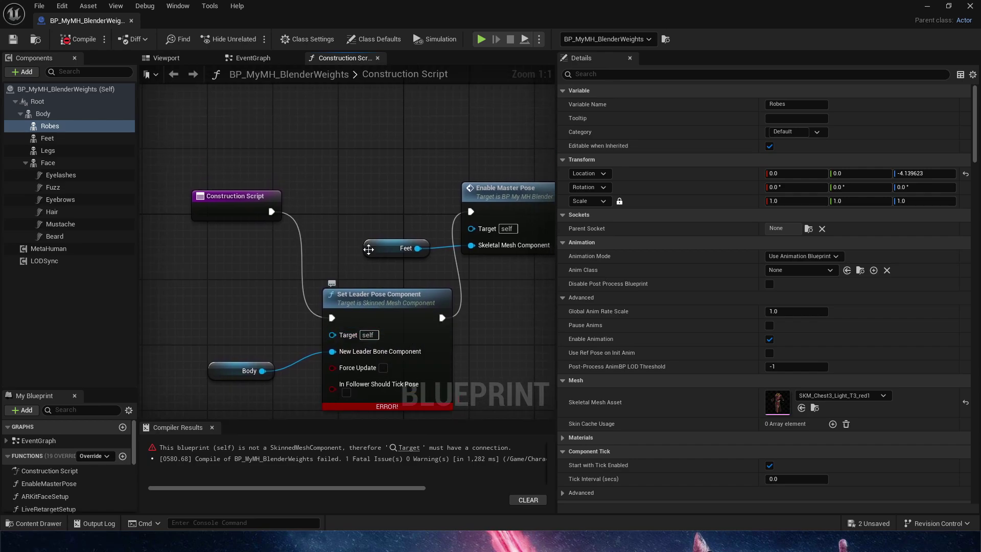
{"action": "left_click_drag", "start_coordinate": [338, 162], "coordinate": [338, 162]}
{"action": "type", "text": "set leader pose"}
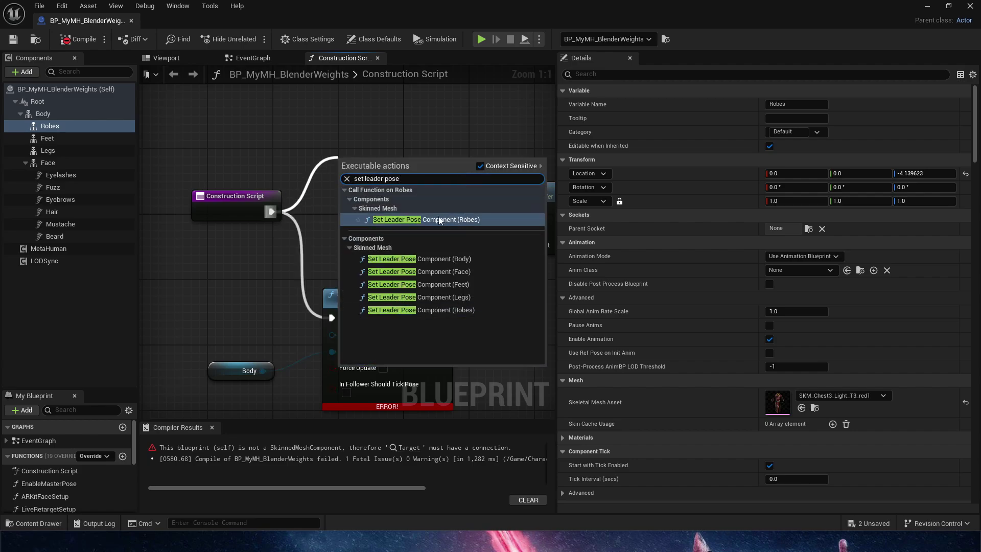
{"action": "left_click", "coordinate": [439, 221]}
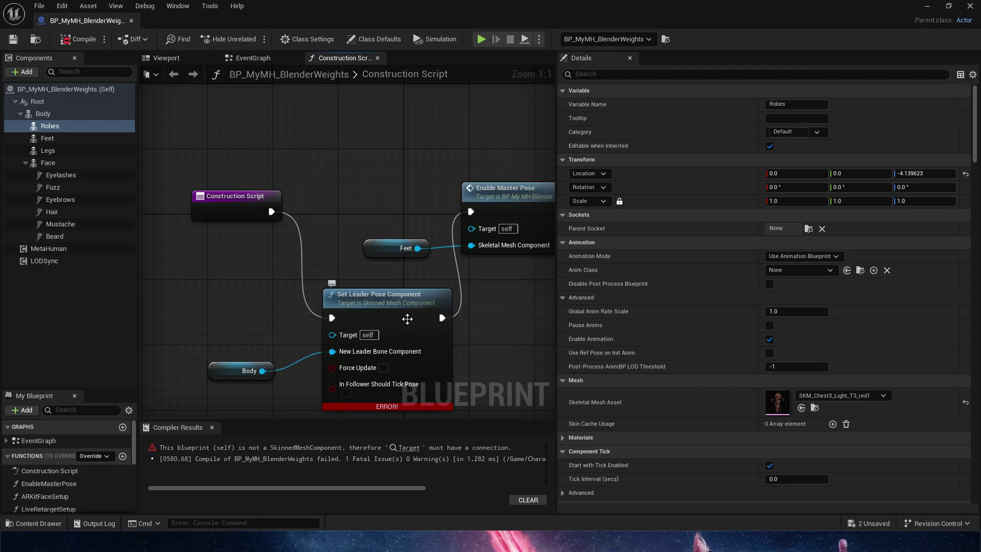
Step: Connect a Robes reference to the Target of the existing Set Leader Pose Component node, and save the blueprint
{"action": "right_click_drag", "start_coordinate": [313, 277], "coordinate": [326, 211]}
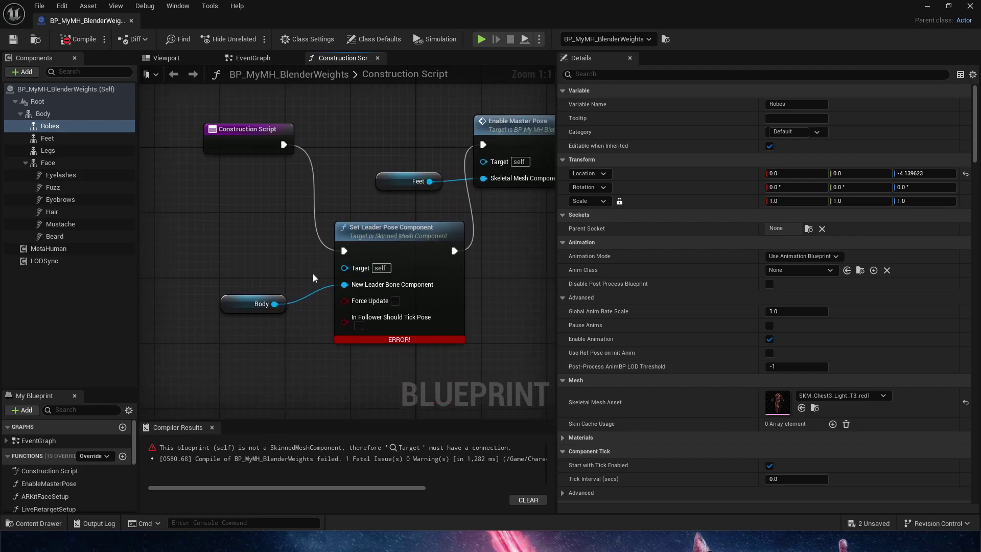
{"action": "left_click", "coordinate": [49, 117]}
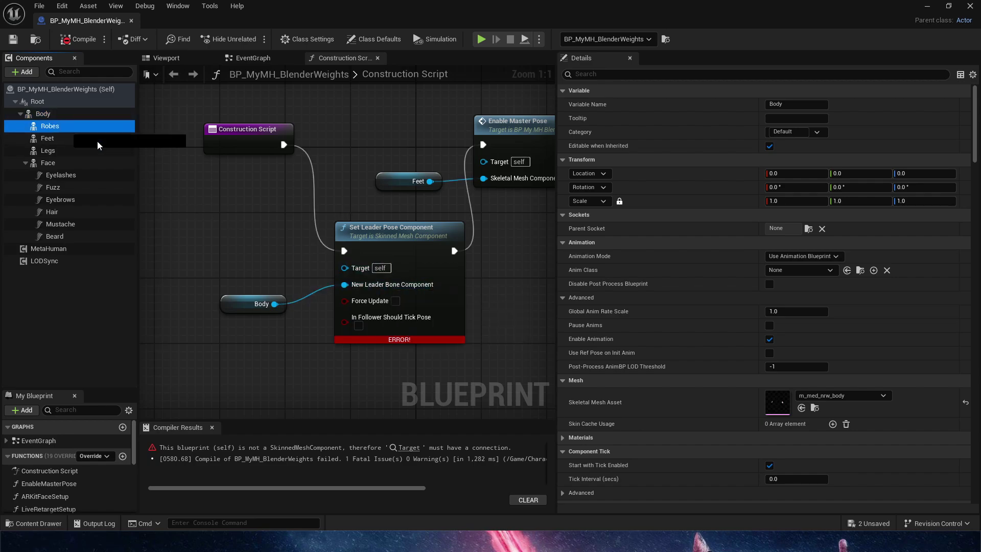
{"action": "left_click_drag", "start_coordinate": [220, 273], "coordinate": [345, 266]}
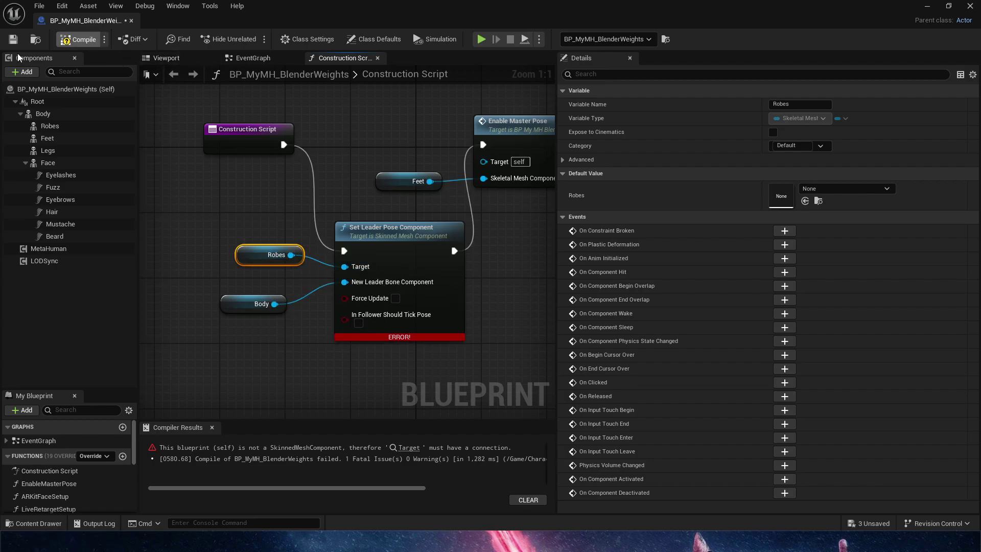
{"action": "left_click", "coordinate": [13, 39]}
Step: Return to the level, frame the robed MetaHuman and add its BP_MyMH_BlenderWeights actor to the Sequencer
{"action": "left_click", "coordinate": [193, 62]}
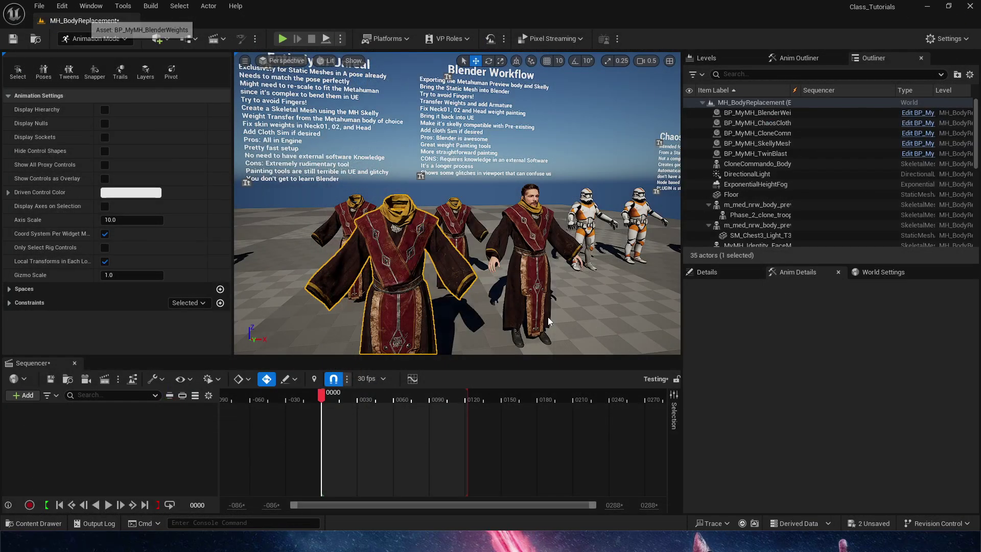
{"action": "key", "text": "f"}
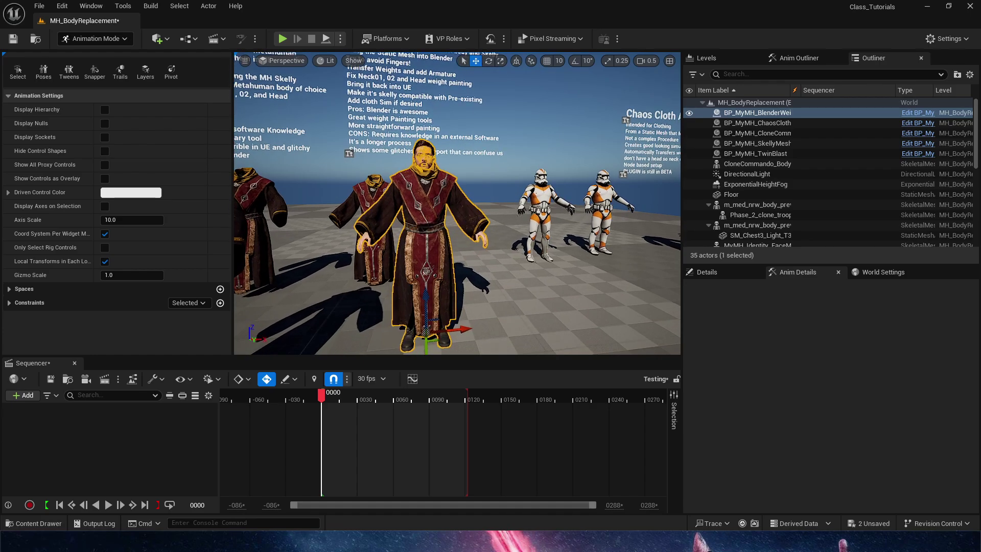
{"action": "right_click", "coordinate": [165, 433]}
{"action": "mouse_move", "coordinate": [278, 238]}
{"action": "left_click", "coordinate": [348, 246]}
Step: Raise the MetaHuman's body_ctrl by about 1.63 on Z to test how the robe follows the body
{"action": "left_click_drag", "start_coordinate": [504, 259], "coordinate": [497, 219]}
{"action": "left_click", "coordinate": [482, 234]}
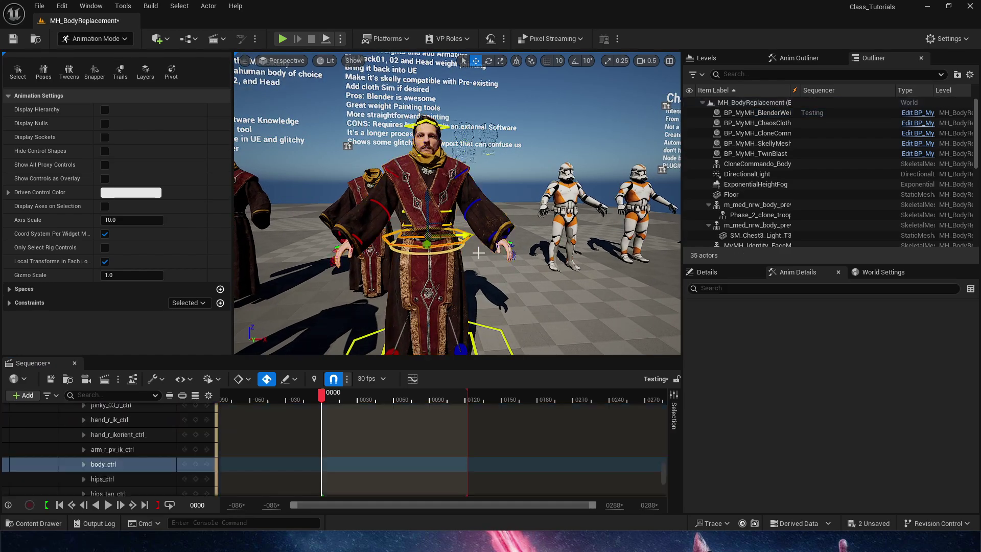
{"action": "key", "text": "f"}
{"action": "mouse_move", "coordinate": [442, 135]}
{"action": "left_mouse_down"}
{"action": "mouse_move", "coordinate": [438, 167]}
{"action": "mouse_move", "coordinate": [441, 134]}
{"action": "left_mouse_up"}
{"action": "right_click_drag", "start_coordinate": [472, 125], "coordinate": [459, 91]}
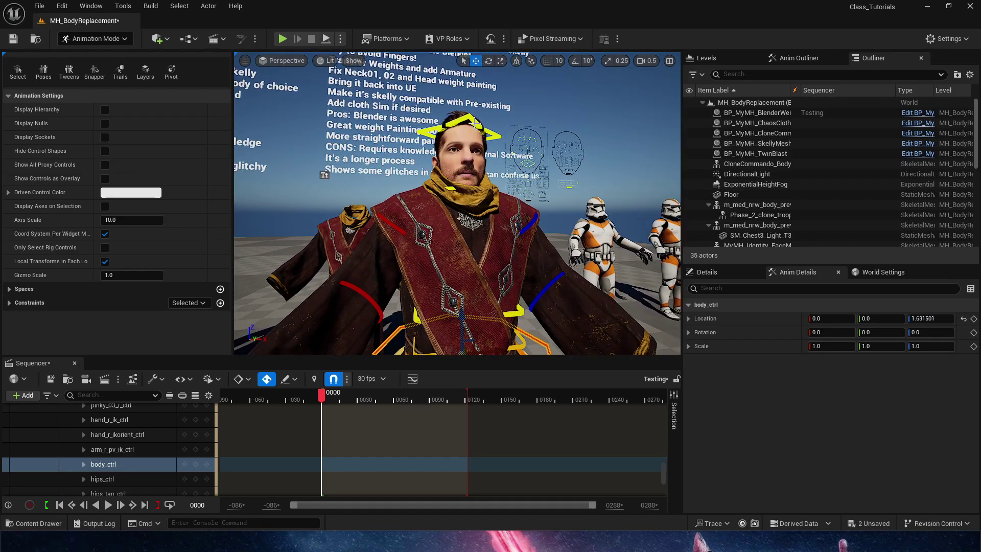
Step: Try rotating head_ctrl in different directions to test the scarf's deformation around the neck, undoing each rotation
{"action": "left_click", "coordinate": [471, 125]}
{"action": "key", "text": "e"}
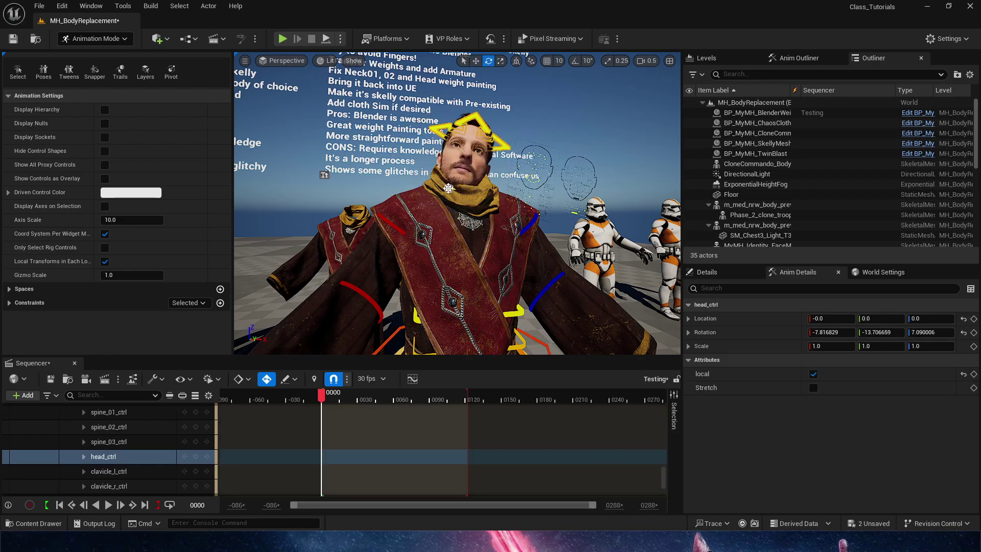
{"action": "key", "text": "ctrl+z"}
{"action": "key", "text": "q"}
{"action": "key", "text": "f"}
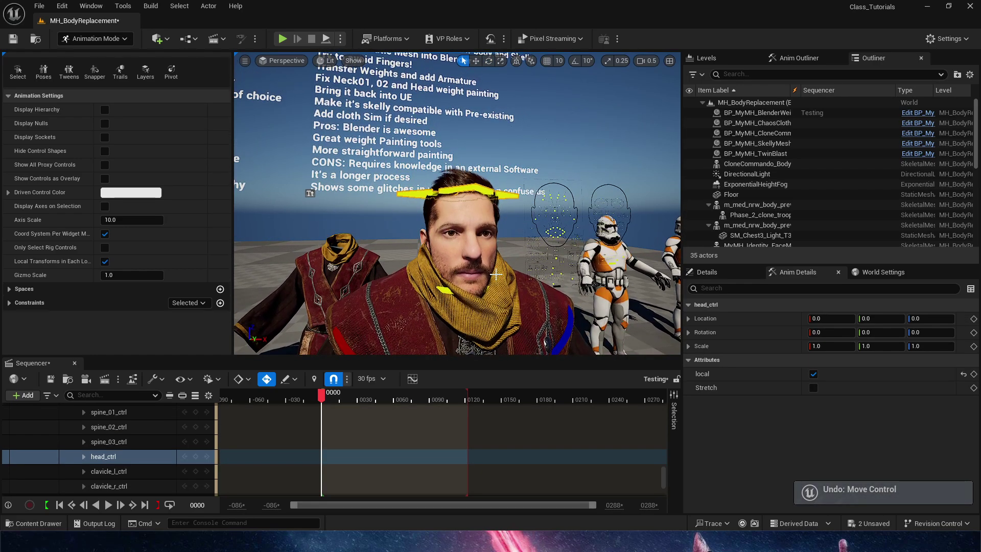
{"action": "key", "text": "e"}
{"action": "left_click_drag", "start_coordinate": [488, 280], "coordinate": [491, 305]}
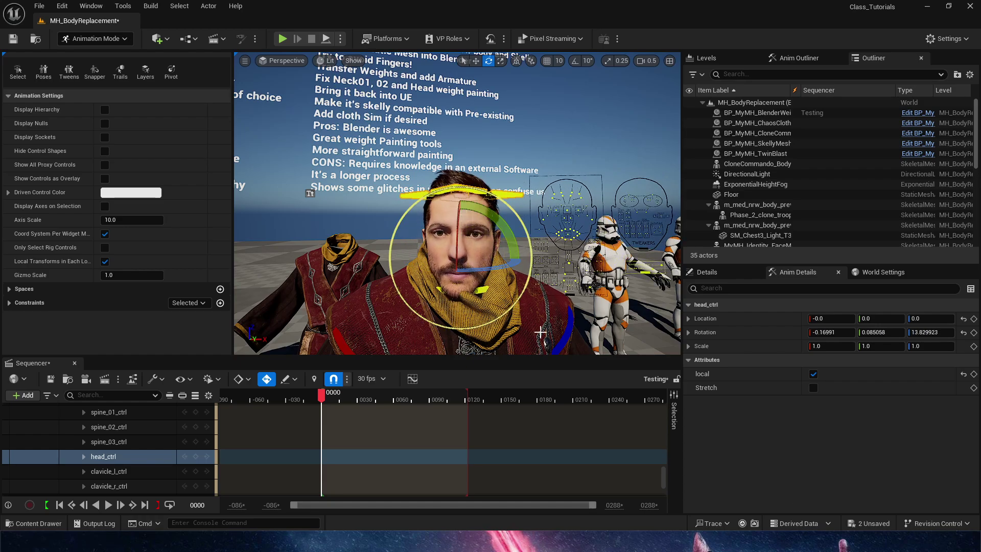
{"action": "key", "text": "ctrl+z"}
{"action": "key", "text": "q"}
{"action": "key", "text": "f"}
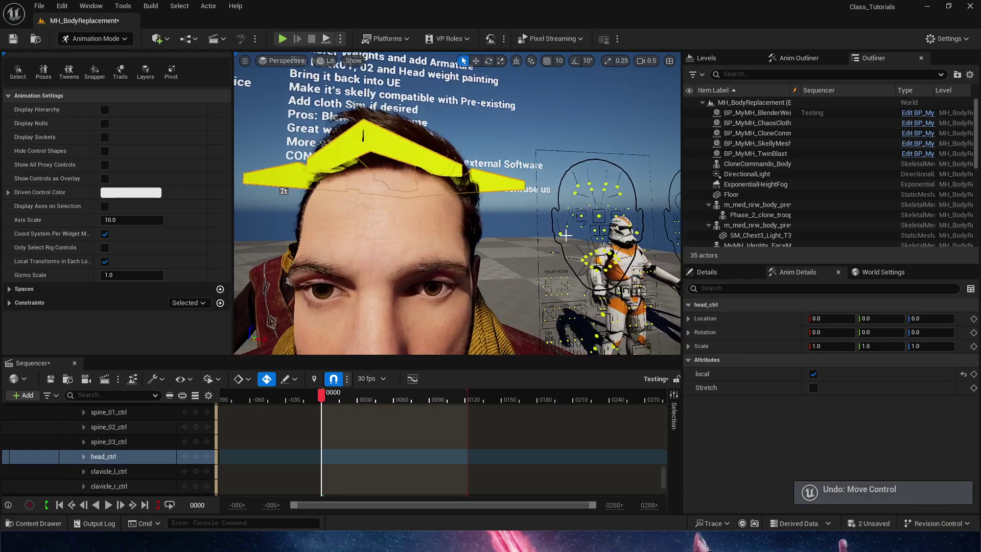
Step: Try moving the CTRL_C_eye face control to 1.0, -1.0, and undo the move
{"action": "left_click", "coordinate": [601, 216]}
{"action": "scroll", "coordinate": [563, 209], "scroll_direction": "down", "scroll_amount": 5}
{"action": "key", "text": "w"}
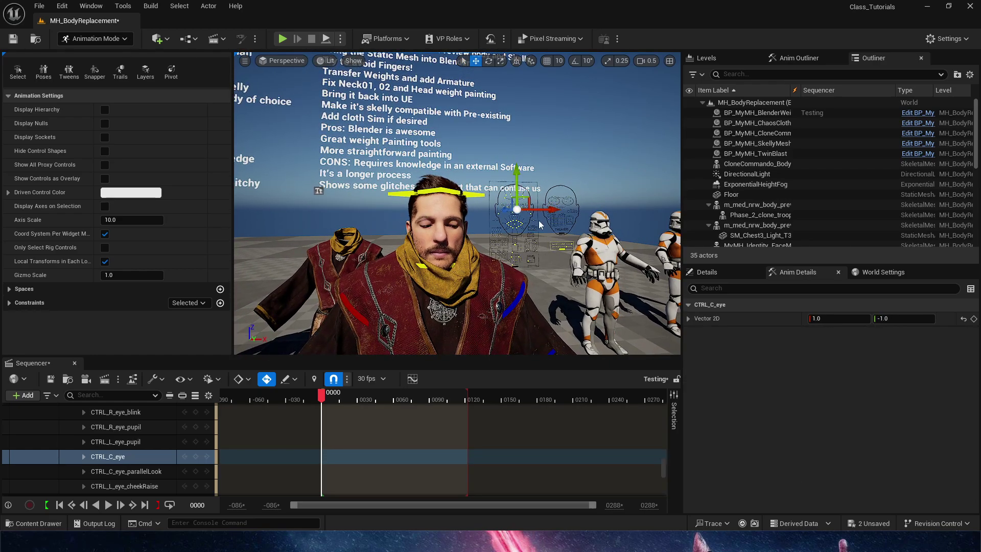
{"action": "key", "text": "ctrl+z"}
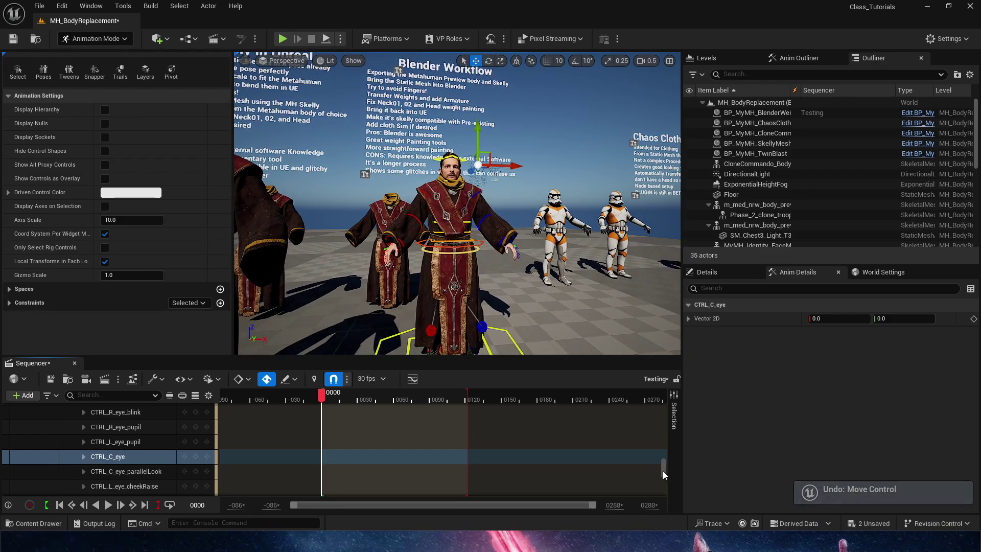
Step: Delete the Face track and its control rig under BP_MyMH_BlenderWeights in the Sequencer, keeping only the Body track
{"action": "left_click_drag", "start_coordinate": [664, 473], "coordinate": [666, 416]}
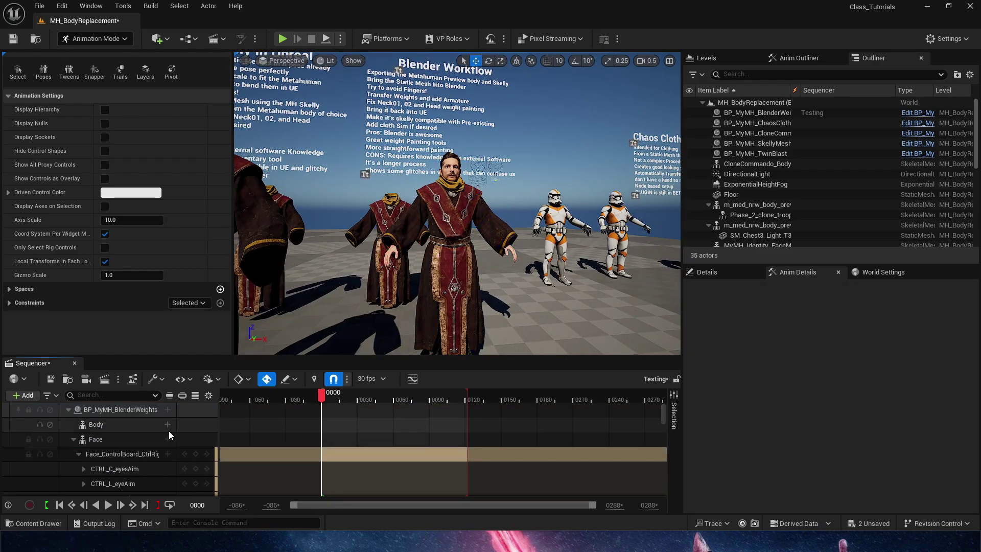
{"action": "left_click", "coordinate": [166, 434]}
{"action": "key", "text": "Delete"}
Step: Search the Body track's animations for "walk" and add the Walk_Fwd animation sequence
{"action": "left_click", "coordinate": [167, 424]}
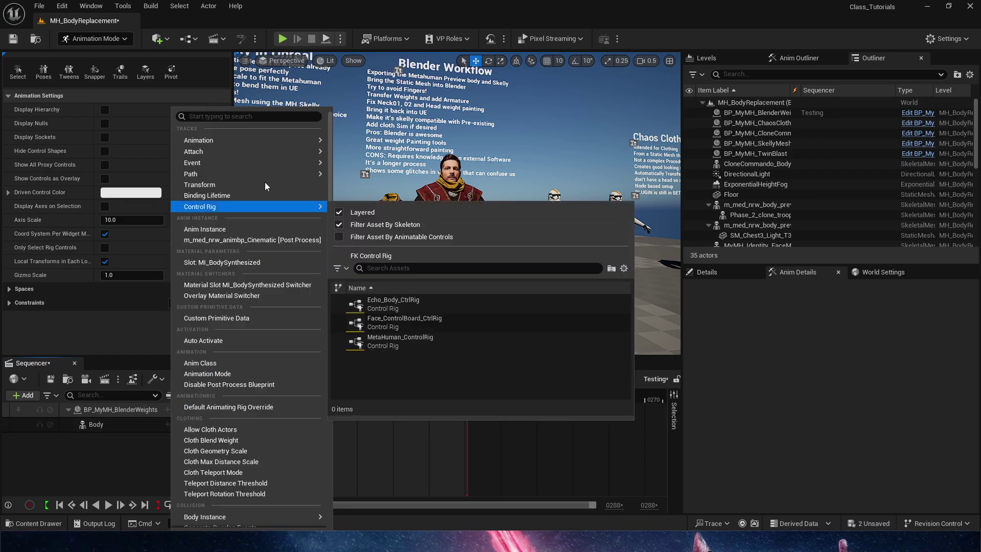
{"action": "mouse_move", "coordinate": [268, 145]}
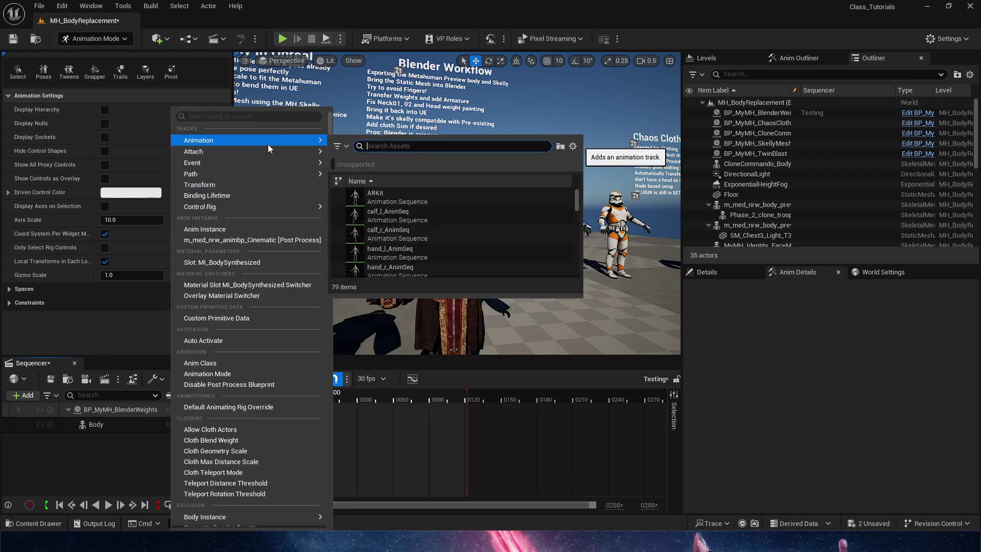
{"action": "type", "text": "walk"}
{"action": "scroll", "coordinate": [353, 214], "scroll_direction": "down", "scroll_amount": 2}
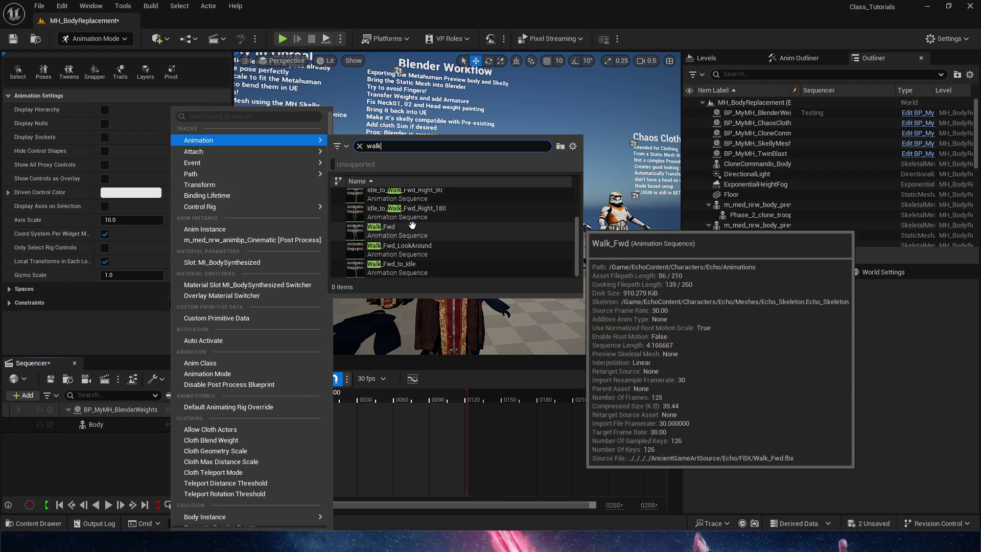
{"action": "left_click", "coordinate": [352, 214]}
Step: Play the walk animation from frame 0 without editor overlays, examine how the robe deforms, and return the playhead to the start
{"action": "mouse_move", "coordinate": [339, 396]}
{"action": "left_mouse_down"}
{"action": "mouse_move", "coordinate": [438, 407]}
{"action": "mouse_move", "coordinate": [322, 399]}
{"action": "left_mouse_up"}
{"action": "key", "text": "space"}
{"action": "key", "text": "g"}
{"action": "right_click_drag", "start_coordinate": [442, 255], "coordinate": [422, 260]}
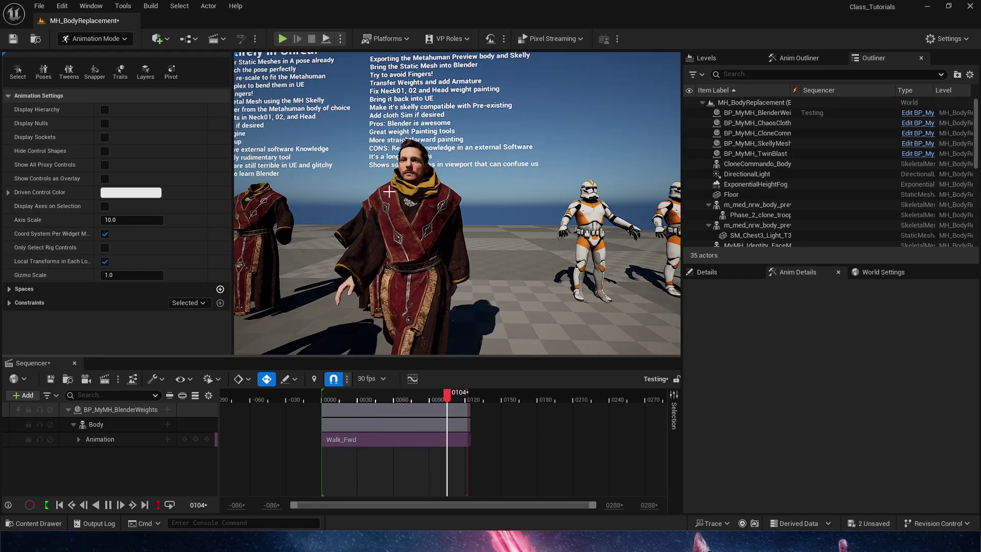
{"action": "right_click_drag", "start_coordinate": [427, 258], "coordinate": [461, 336]}
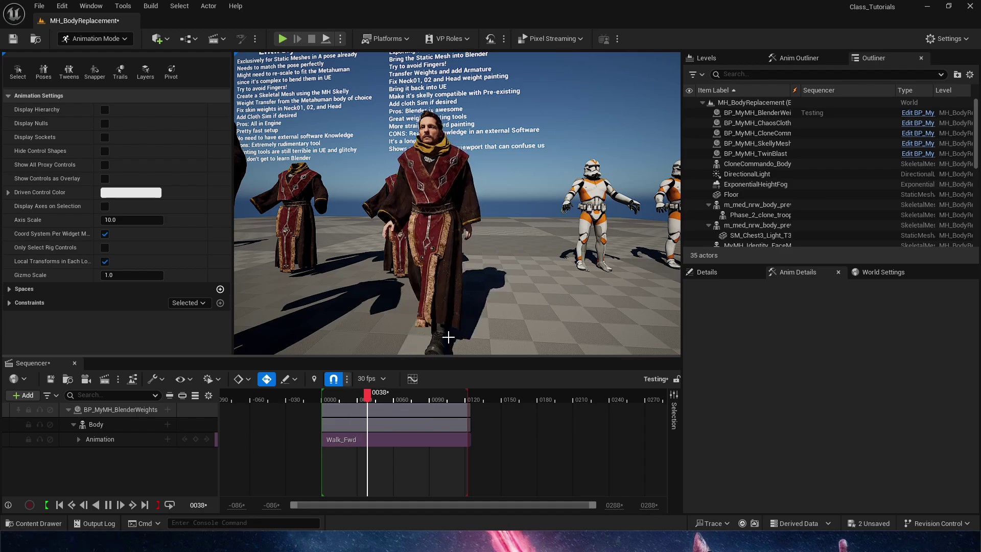
{"action": "left_click_drag", "start_coordinate": [415, 399], "coordinate": [286, 401]}
{"action": "right_click_drag", "start_coordinate": [357, 266], "coordinate": [384, 289]}
{"action": "key", "text": "w"}
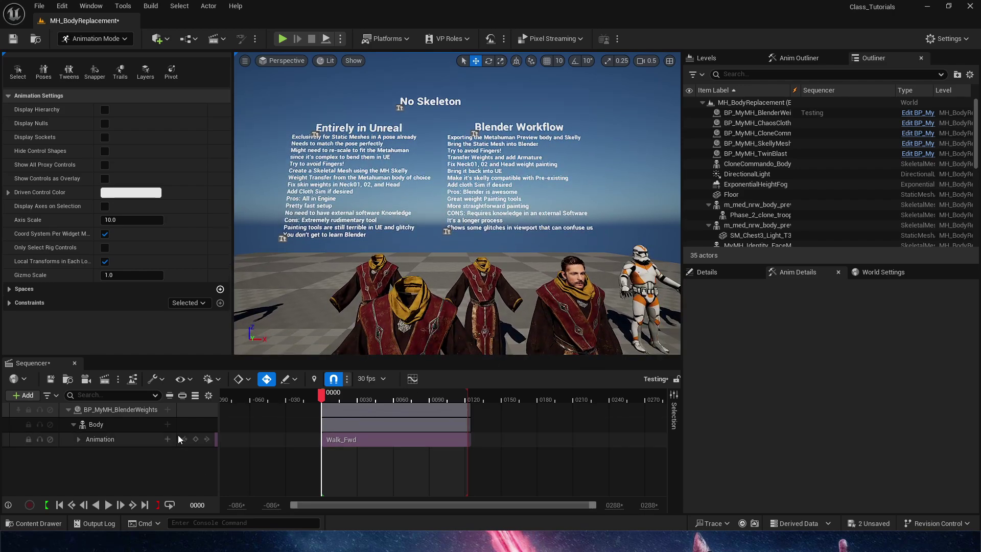
Step: Delete the BP_MyMH_BlenderWeights track with its walk animation from the Sequencer
{"action": "left_click", "coordinate": [124, 411]}
{"action": "key", "text": "Delete"}
{"action": "key", "text": "Up"}
{"action": "key", "text": "Up"}
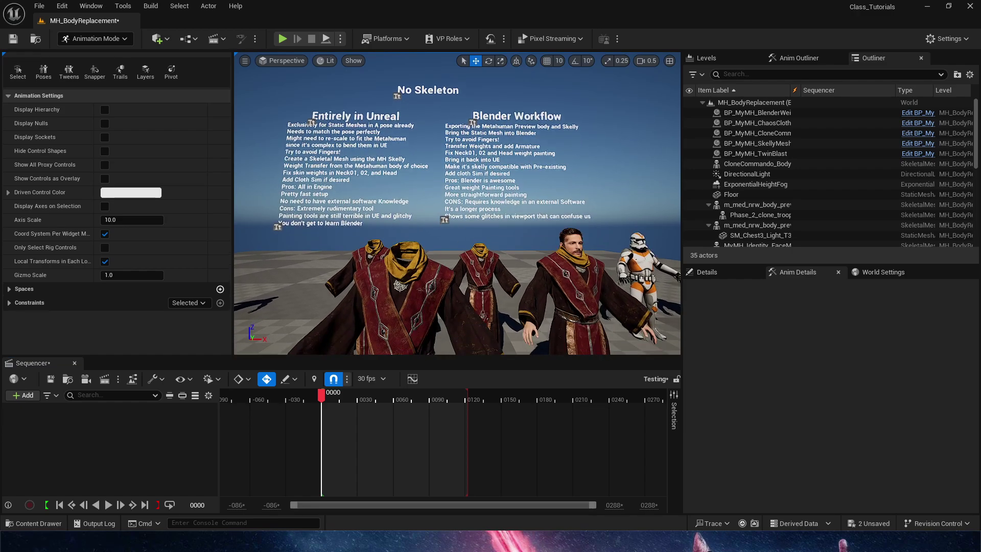
{"action": "middle_click_drag", "start_coordinate": [466, 257], "coordinate": [466, 225]}
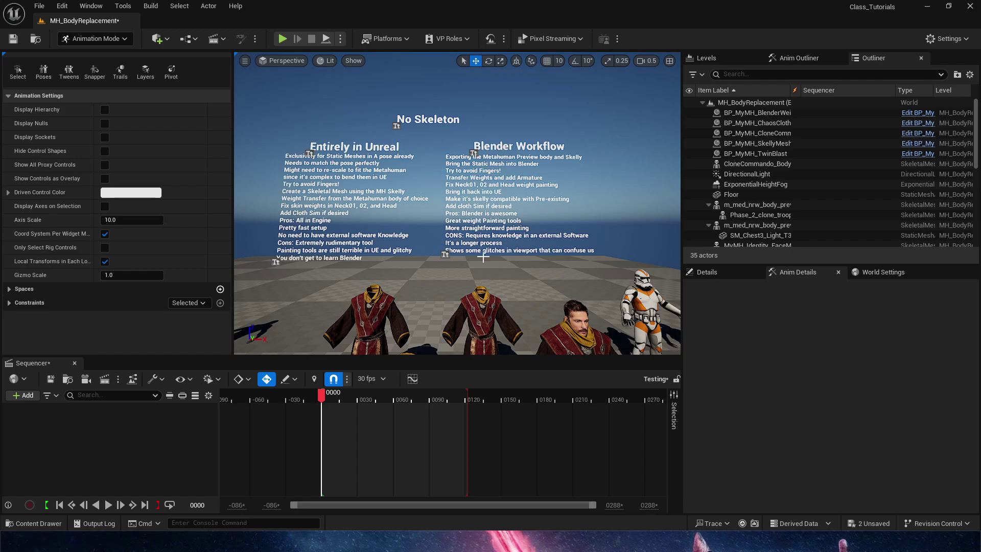
{"action": "scroll", "coordinate": [465, 306], "scroll_direction": "up", "scroll_amount": 5}
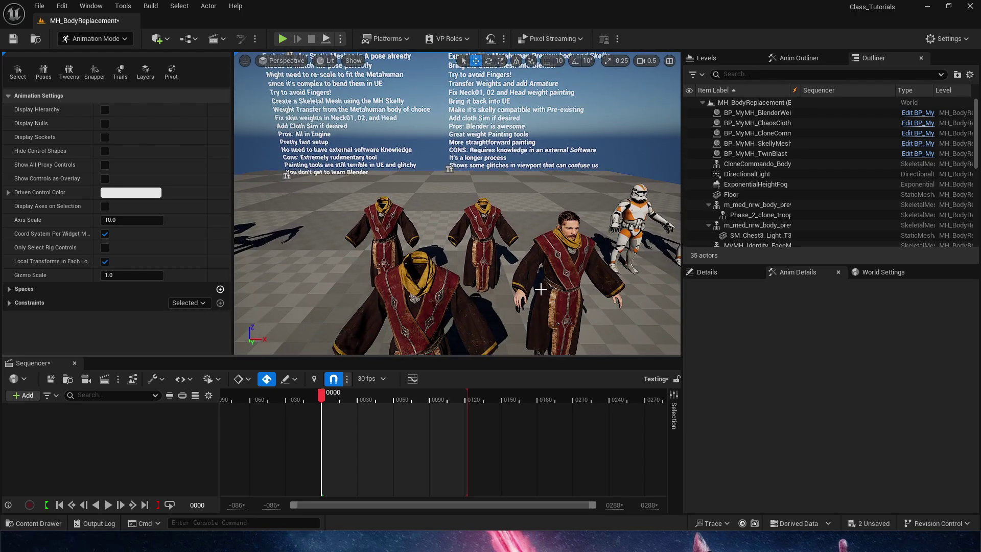
{"action": "scroll", "coordinate": [521, 260], "scroll_direction": "down", "scroll_amount": 5}
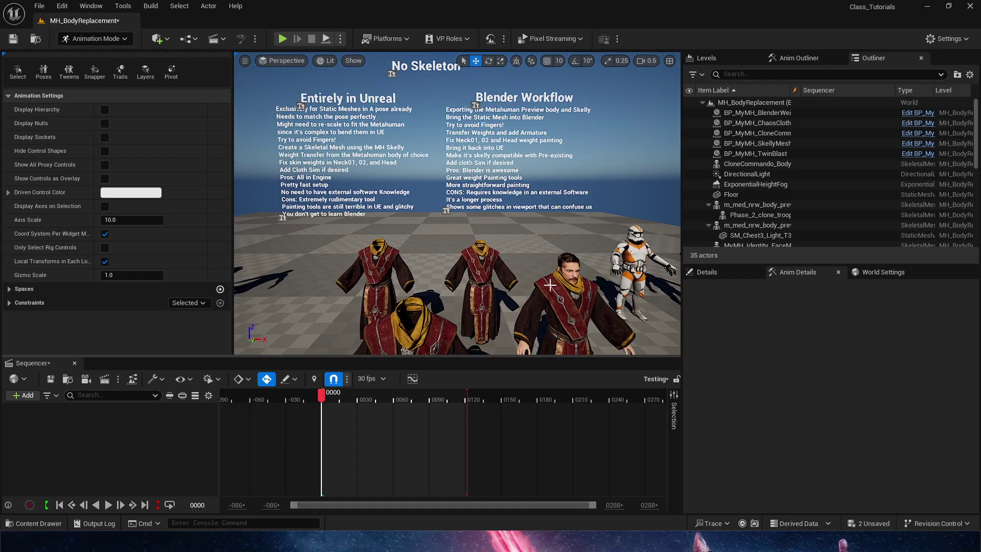
{"action": "right_click_drag", "start_coordinate": [551, 285], "coordinate": [569, 299]}
{"action": "left_click_drag", "start_coordinate": [557, 266], "coordinate": [652, 253]}
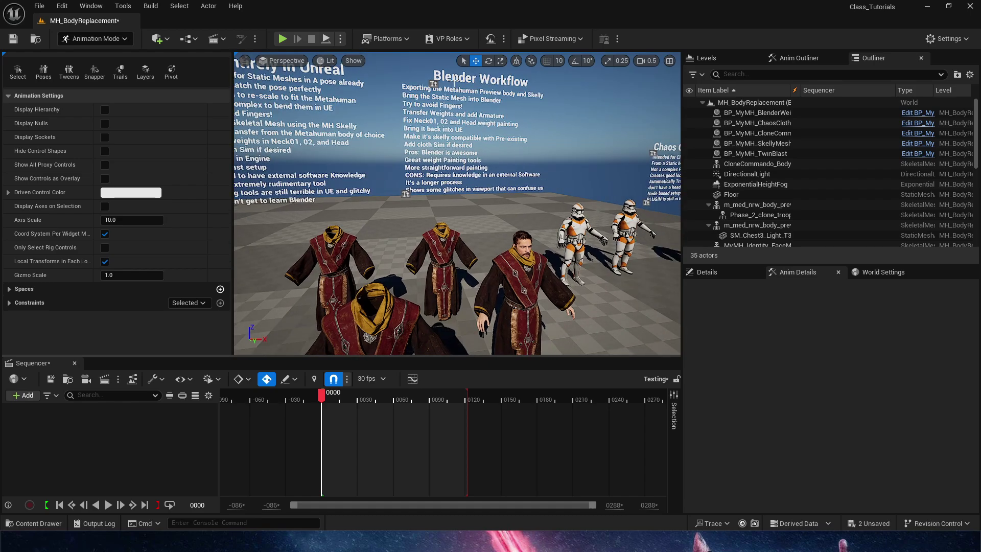
{"action": "right_click_drag", "start_coordinate": [441, 237], "coordinate": [404, 223]}
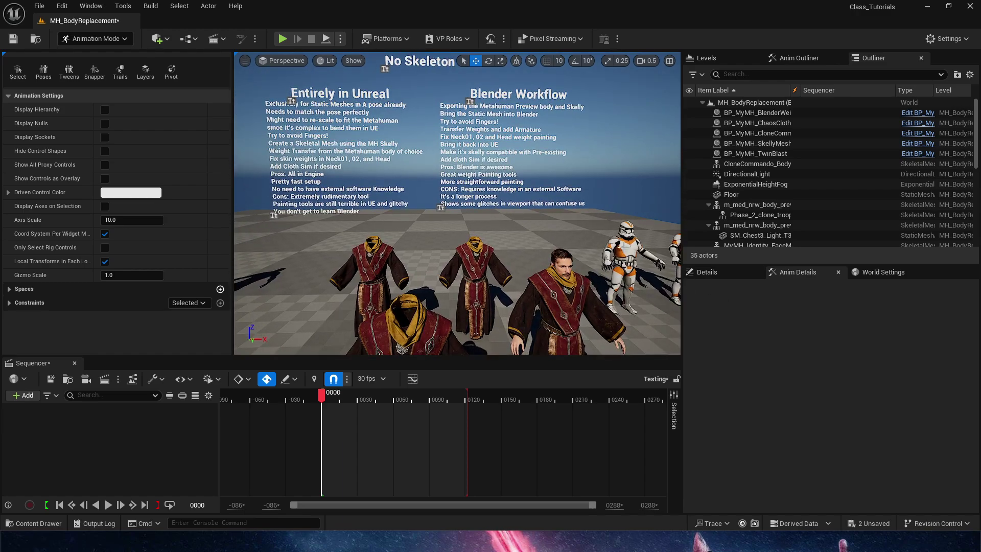